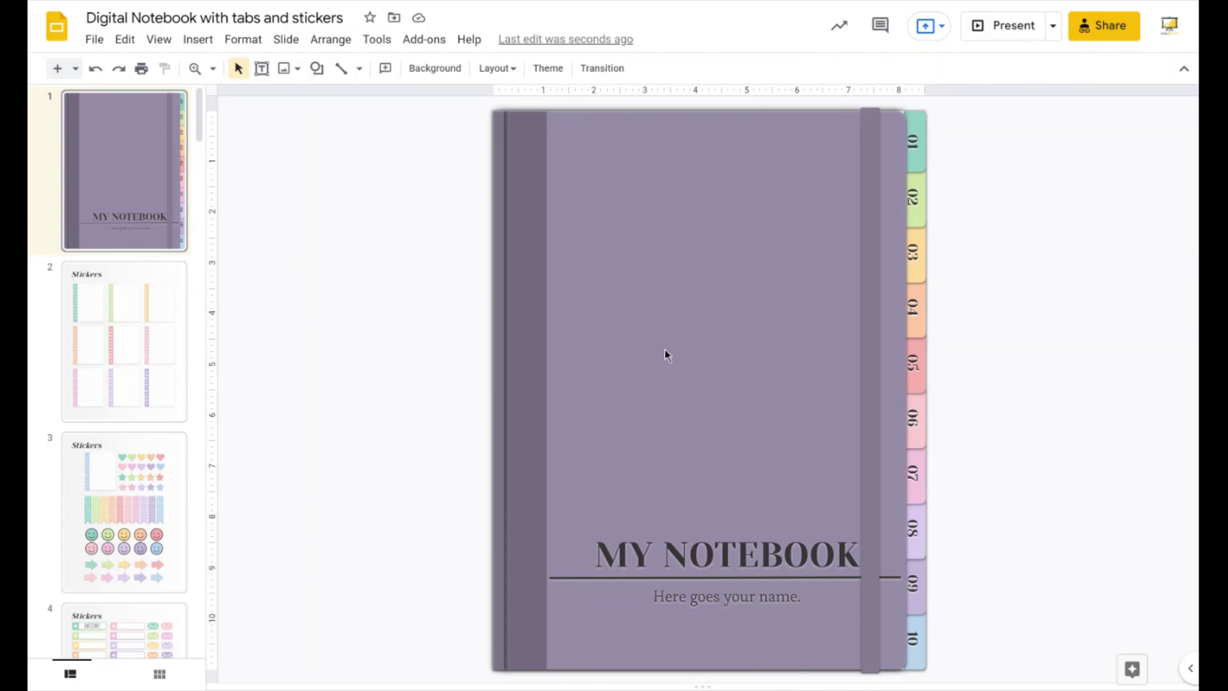
# Apply the mauve Cover 7 layout to the slide 1 notebook cover.
pyautogui.click(173, 163)
pyautogui.rightClick(170, 160)
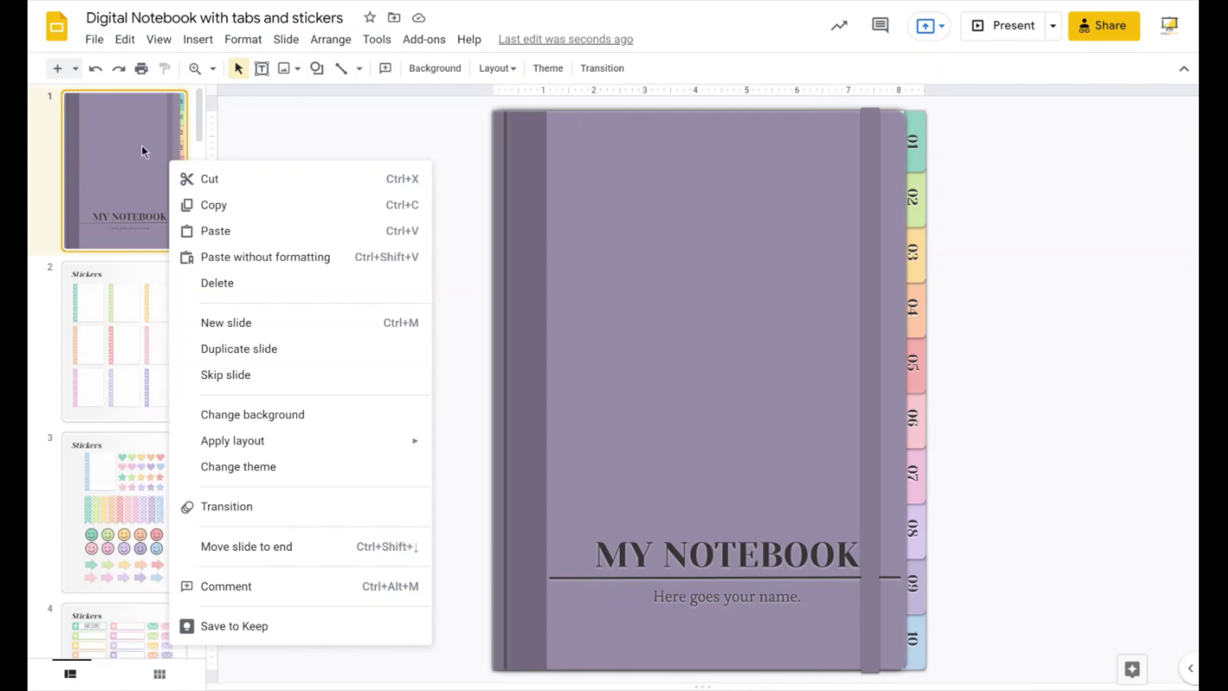
pyautogui.moveTo(329, 448)
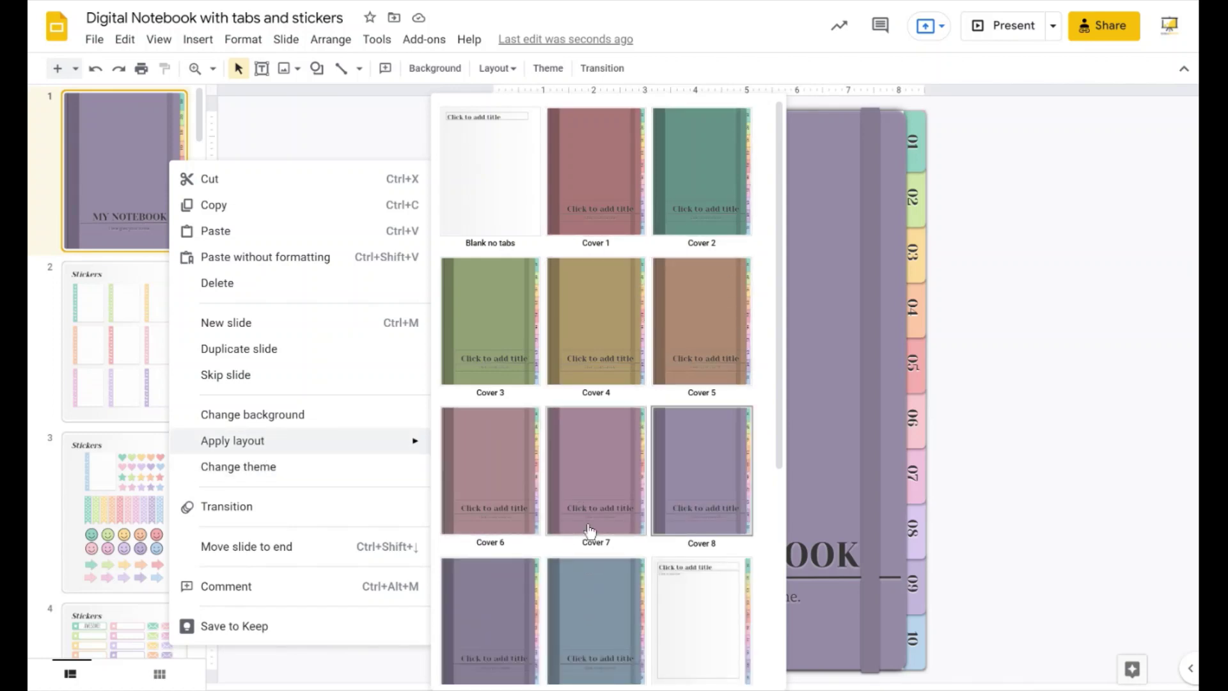
pyautogui.click(586, 513)
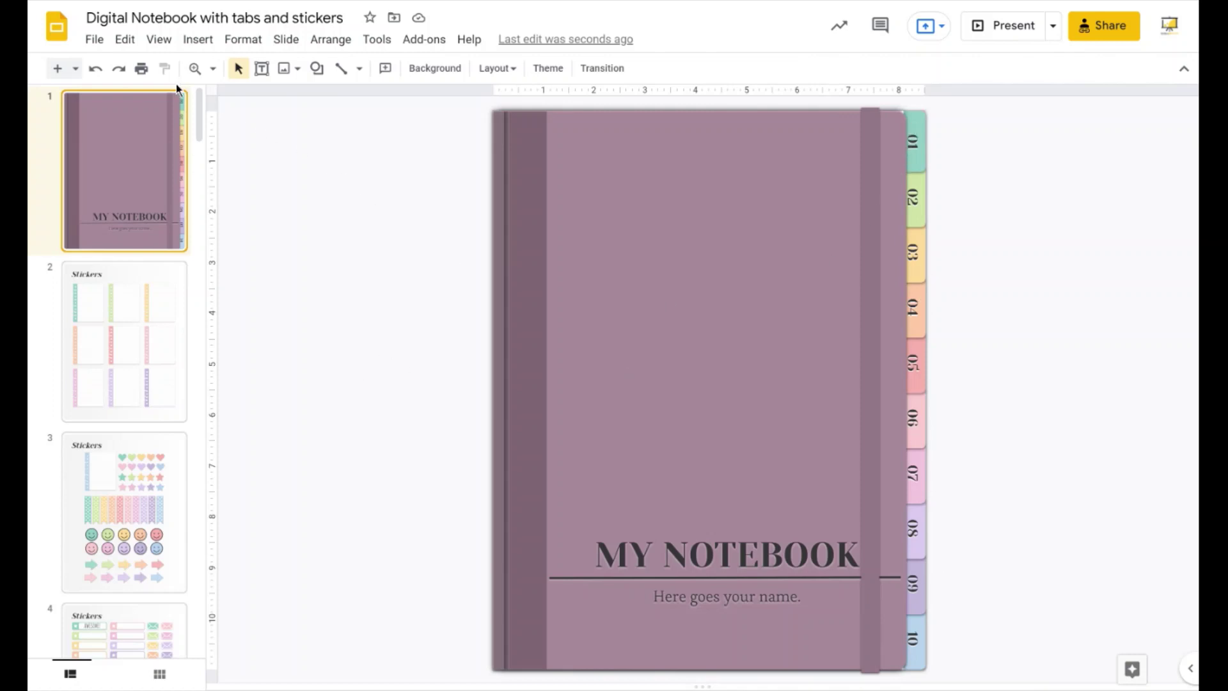
# With Find and replace, change tab 01 to Math and 02 to Writing.
pyautogui.click(124, 39)
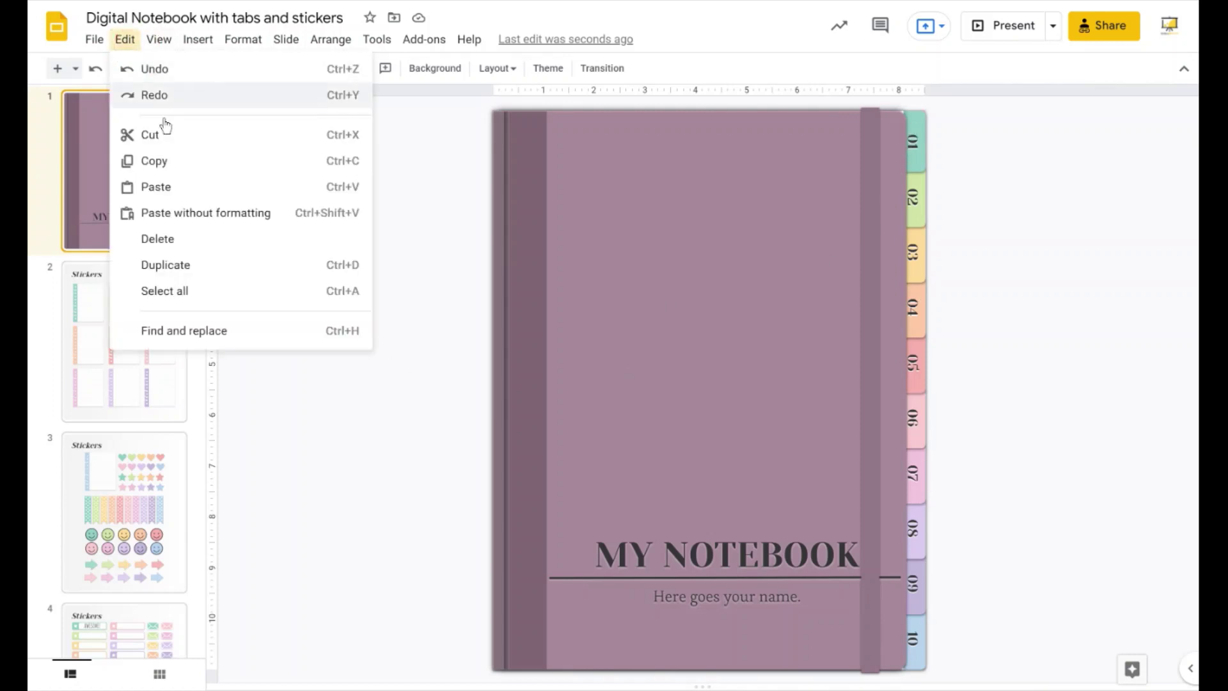
pyautogui.click(204, 328)
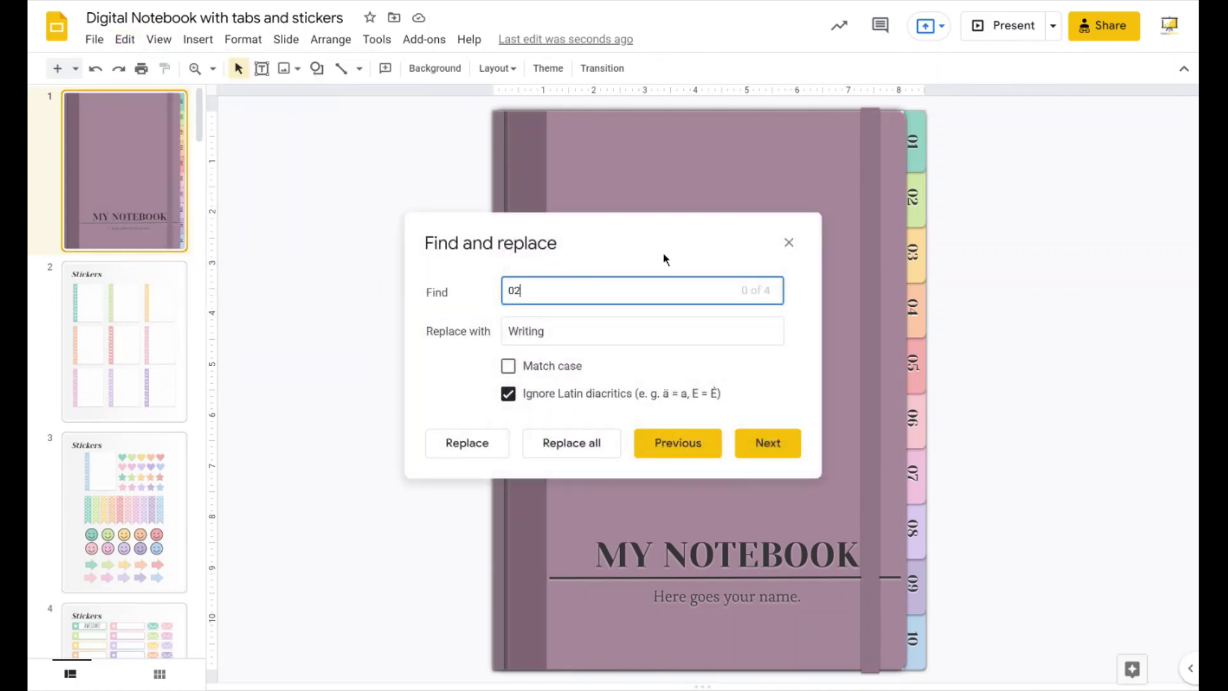
pyautogui.press('BackSpace')
pyautogui.press('BackSpace')
pyautogui.write('01')
pyautogui.press('Tab')
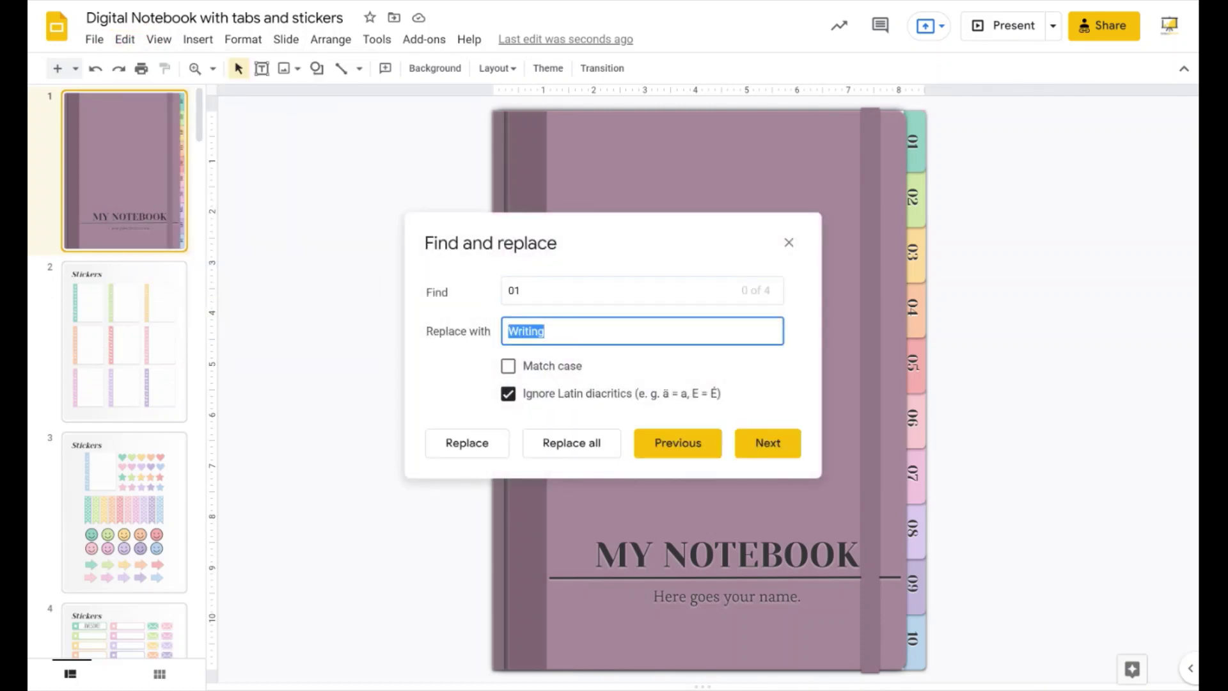
pyautogui.write('Math')
pyautogui.click(608, 446)
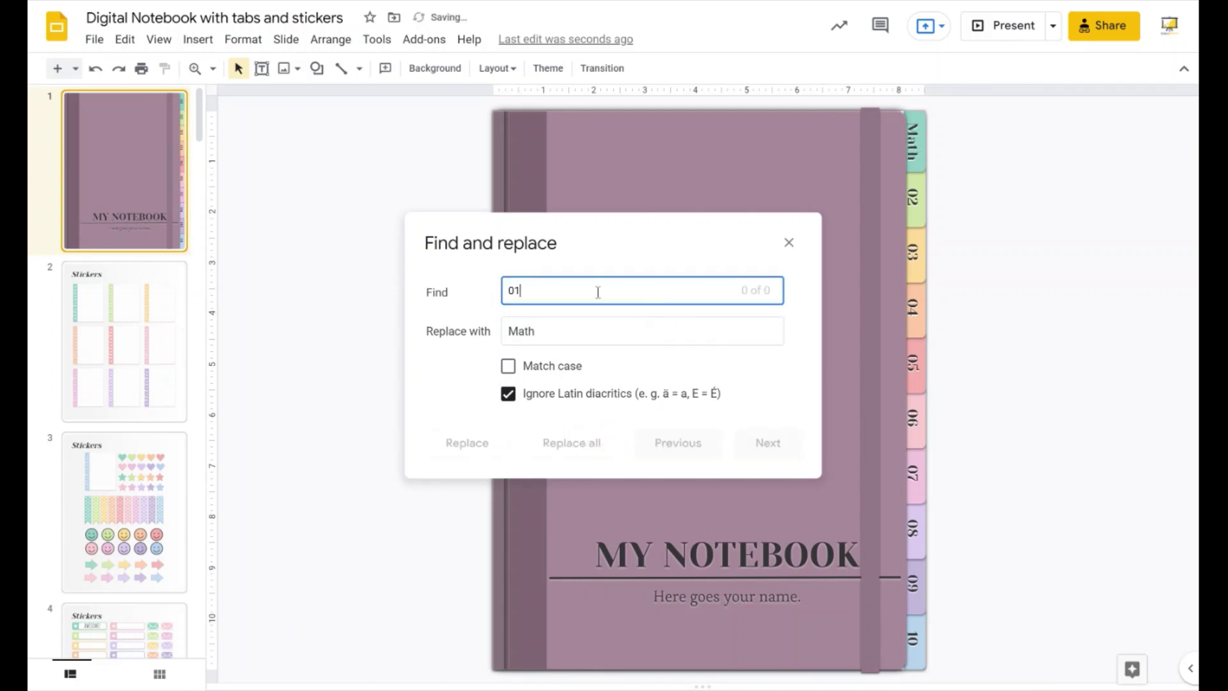
pyautogui.press('BackSpace')
pyautogui.write('2')
pyautogui.press('Tab')
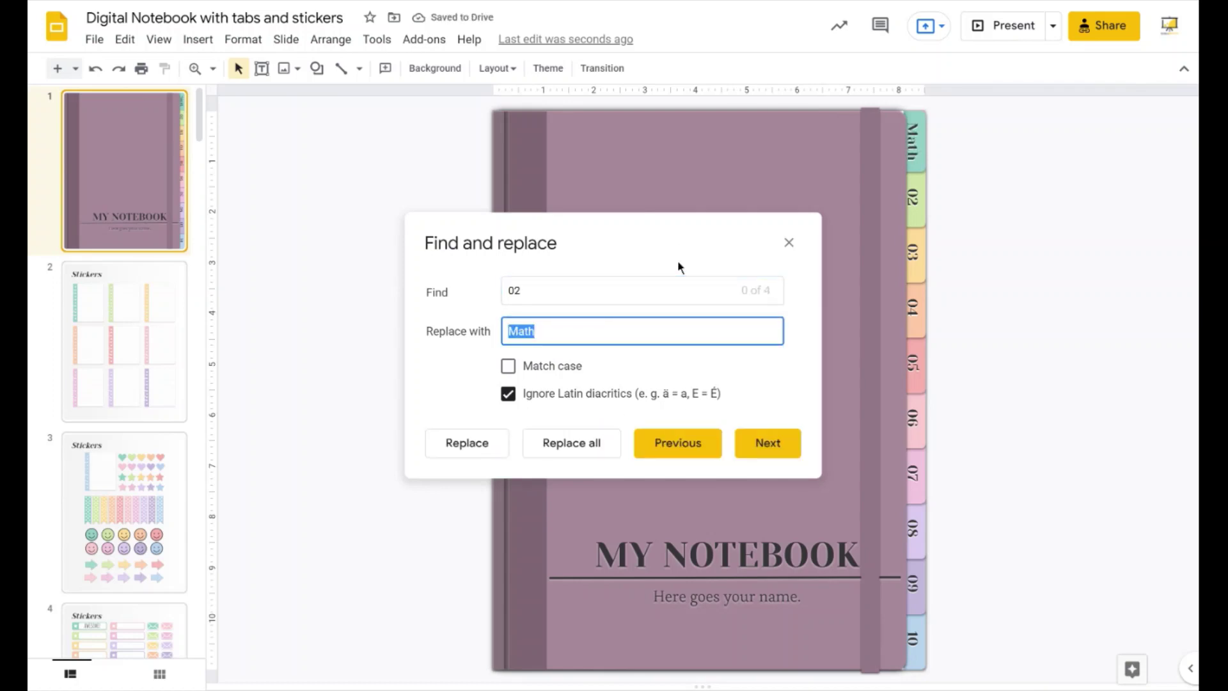
pyautogui.write('Writing')
pyautogui.click(569, 444)
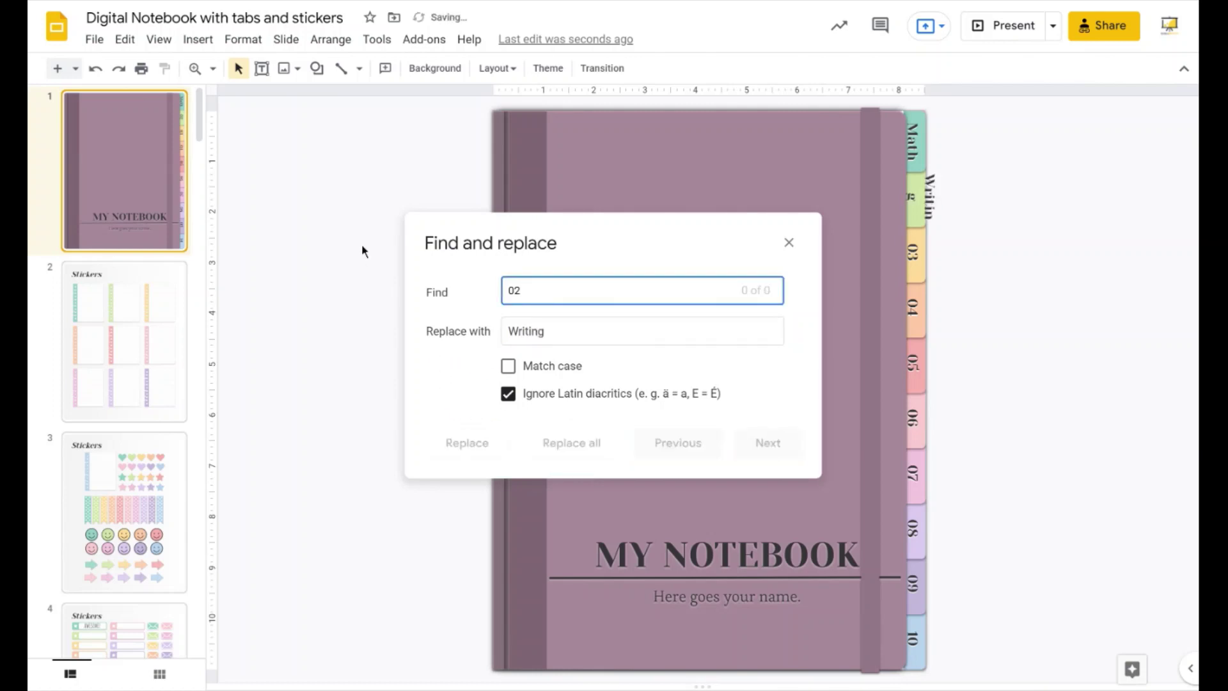
# Replace tab 03 with Spanish and 04 with Social Studies.
pyautogui.press('BackSpace')
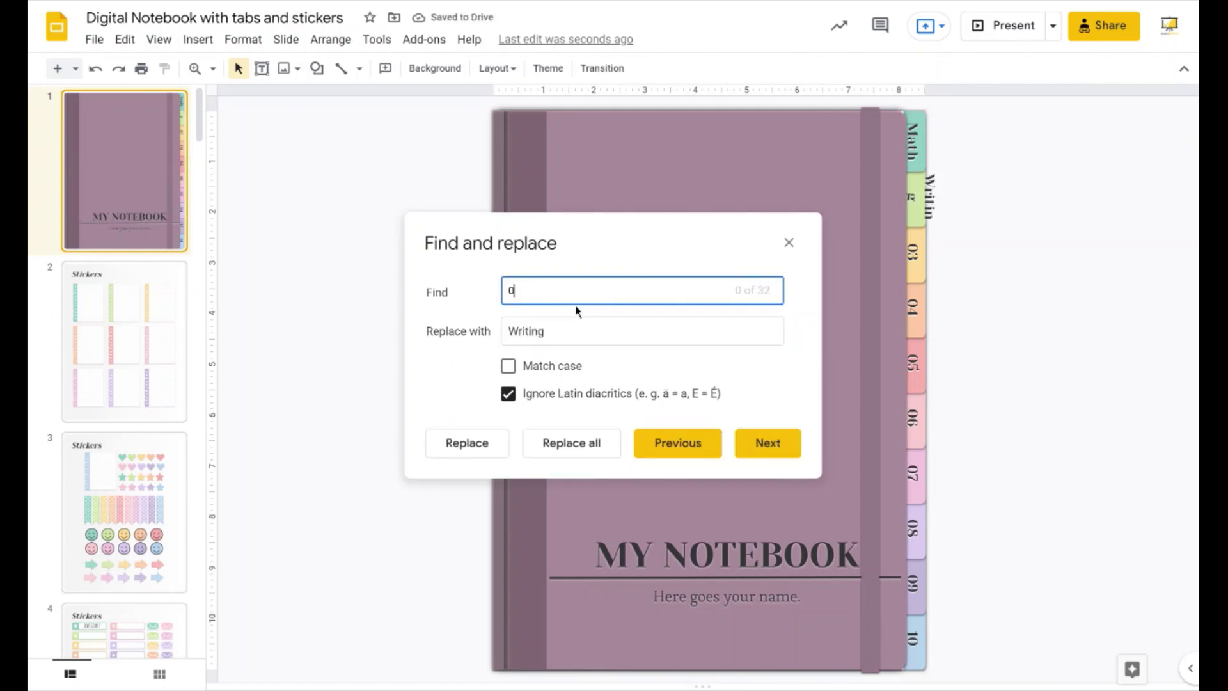
pyautogui.write('3')
pyautogui.press('Tab')
pyautogui.write('Spanish')
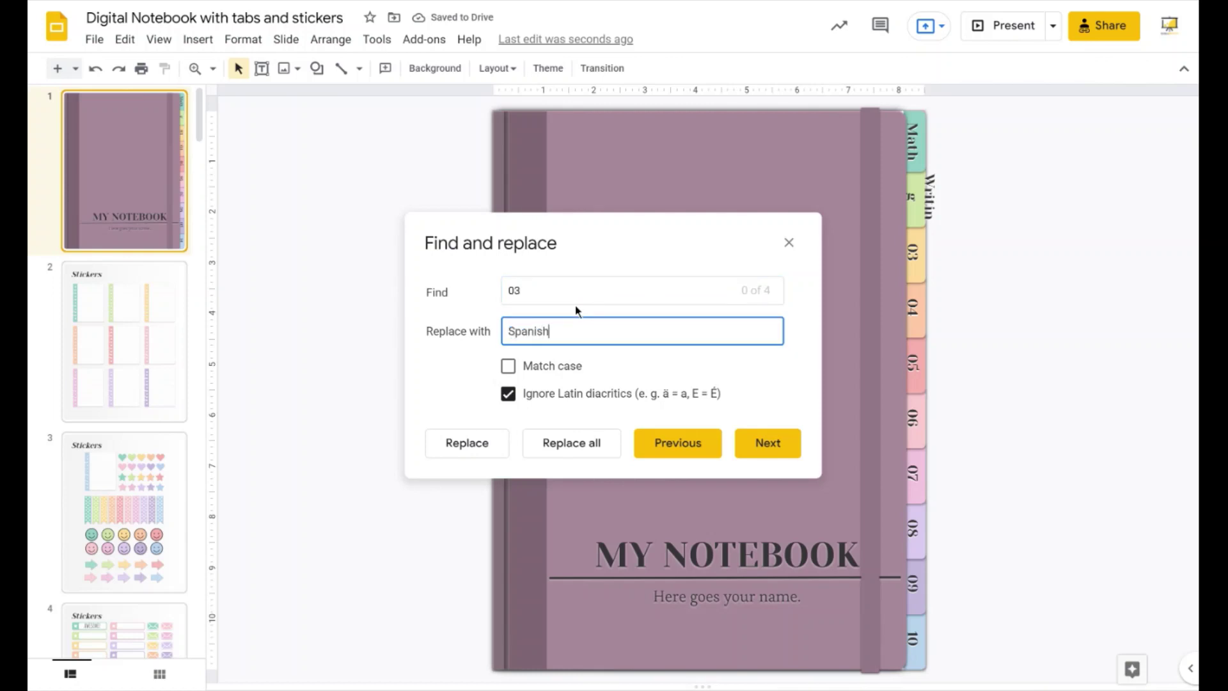
pyautogui.click(599, 445)
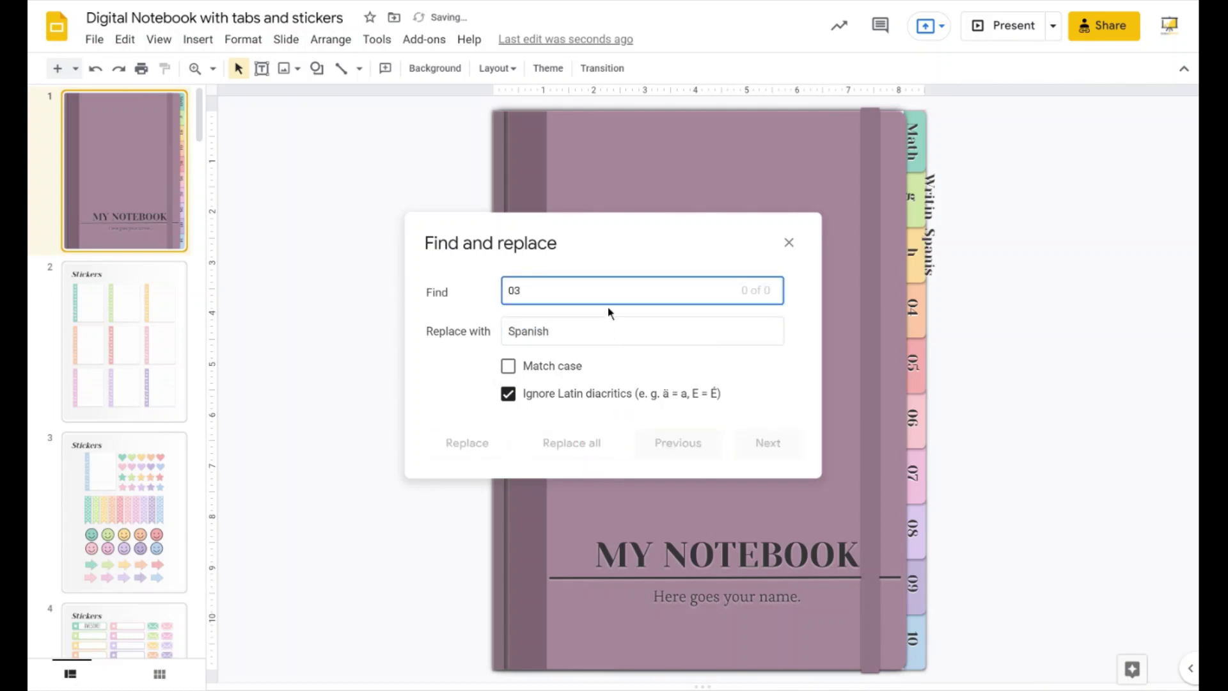
pyautogui.press('BackSpace')
pyautogui.write('4')
pyautogui.press('Tab')
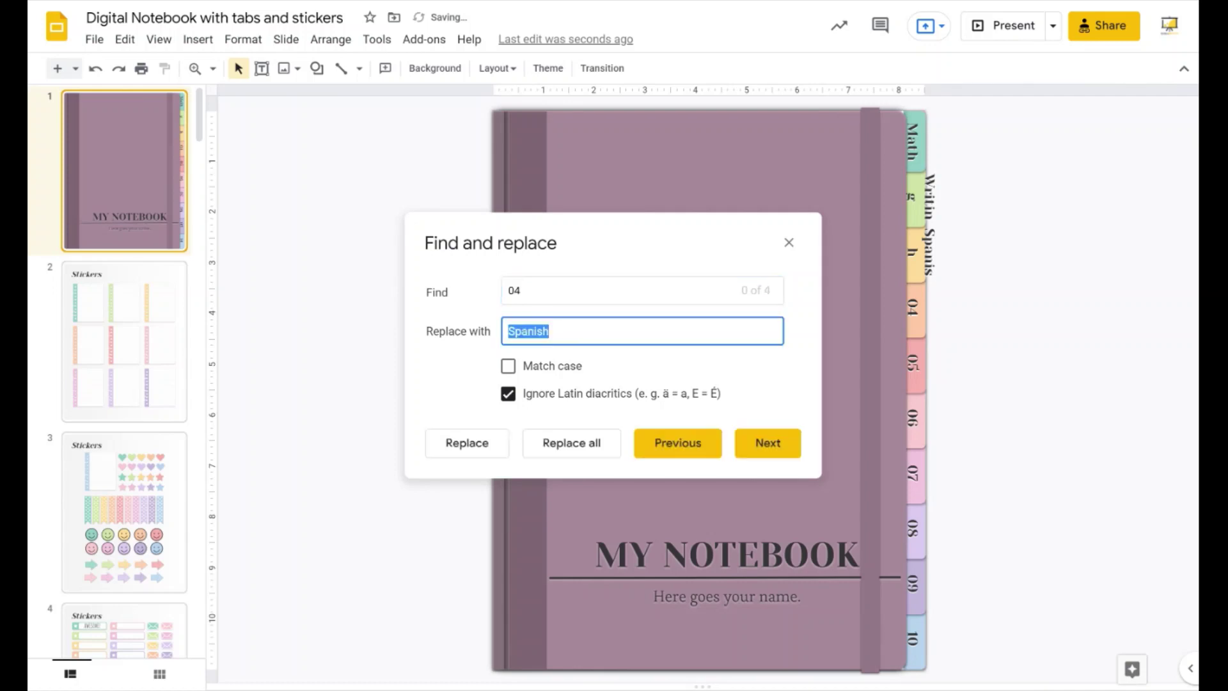
pyautogui.write('Spc')
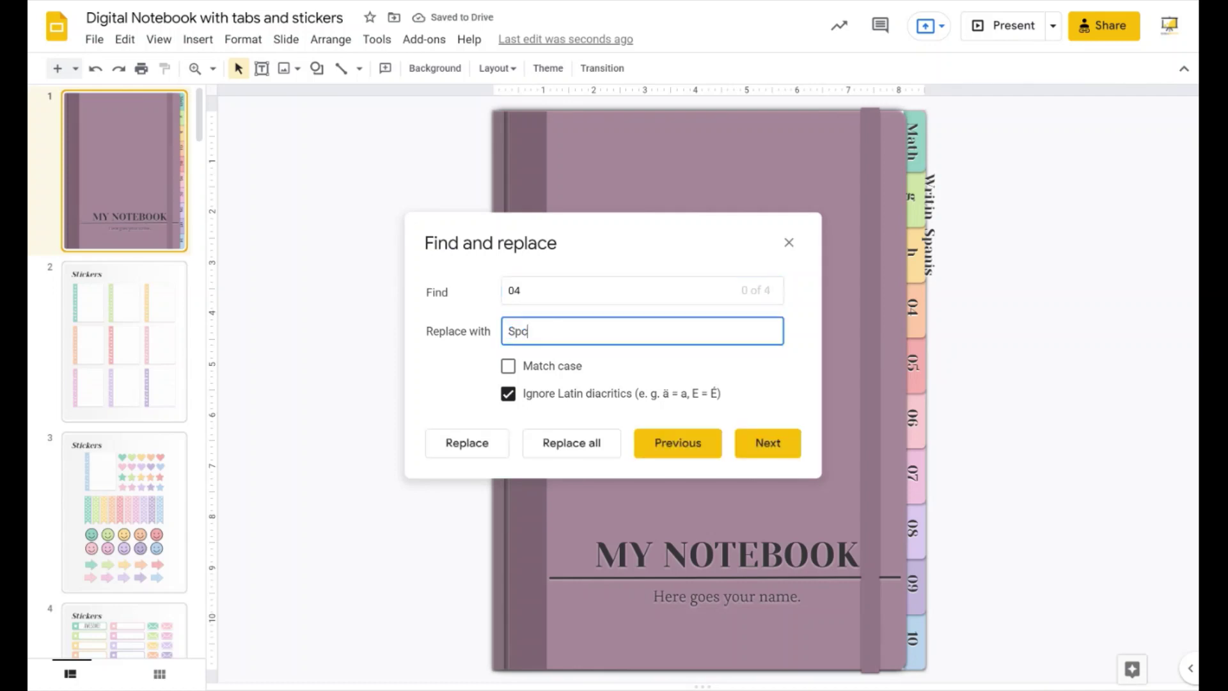
pyautogui.press('BackSpace')
pyautogui.press('BackSpace')
pyautogui.write('ocial Str')
pyautogui.press('BackSpace')
pyautogui.write('udies')
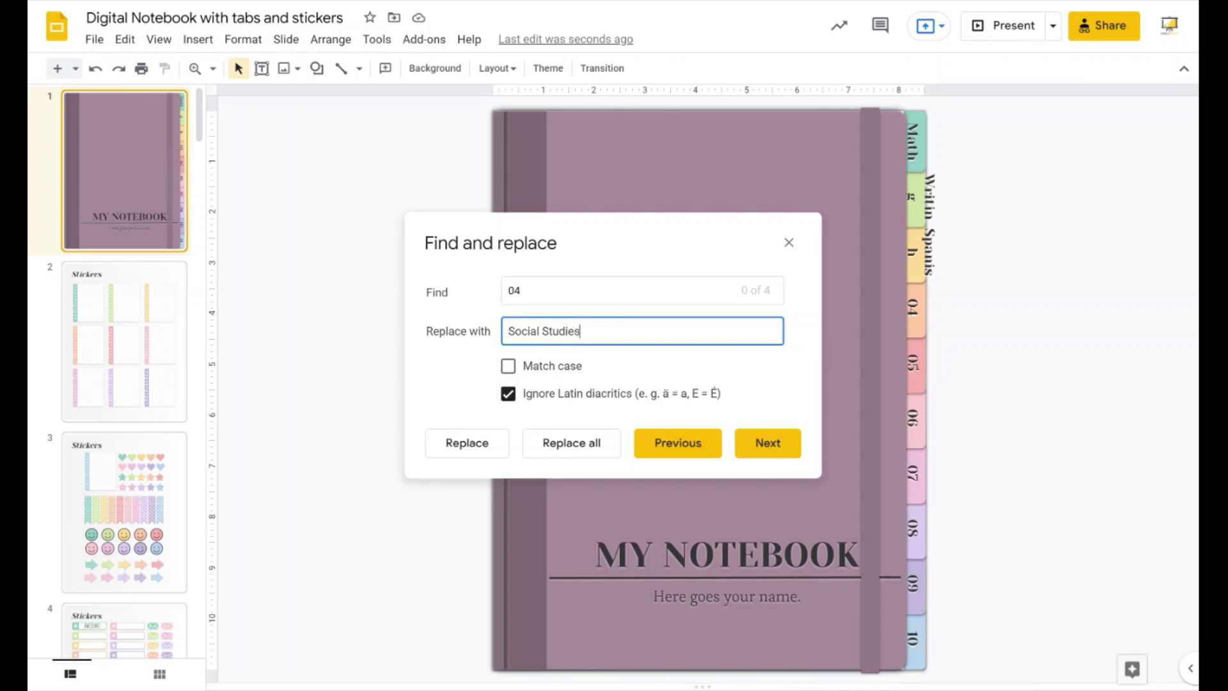
pyautogui.click(576, 444)
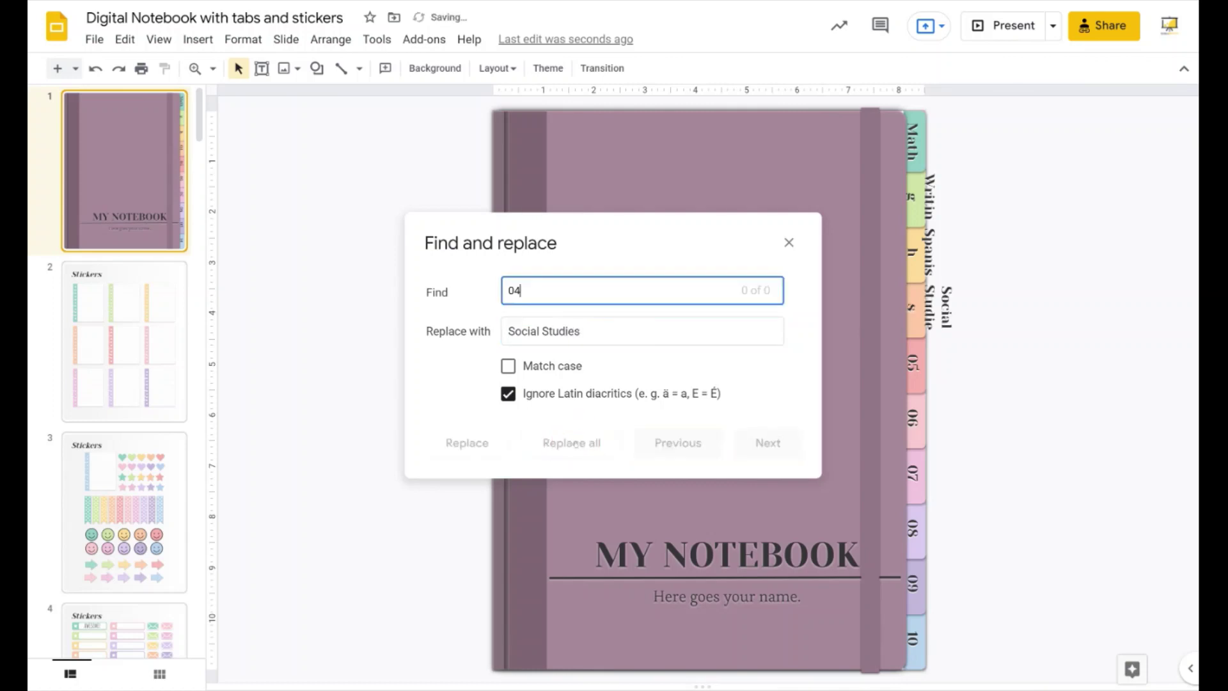
pyautogui.click(794, 245)
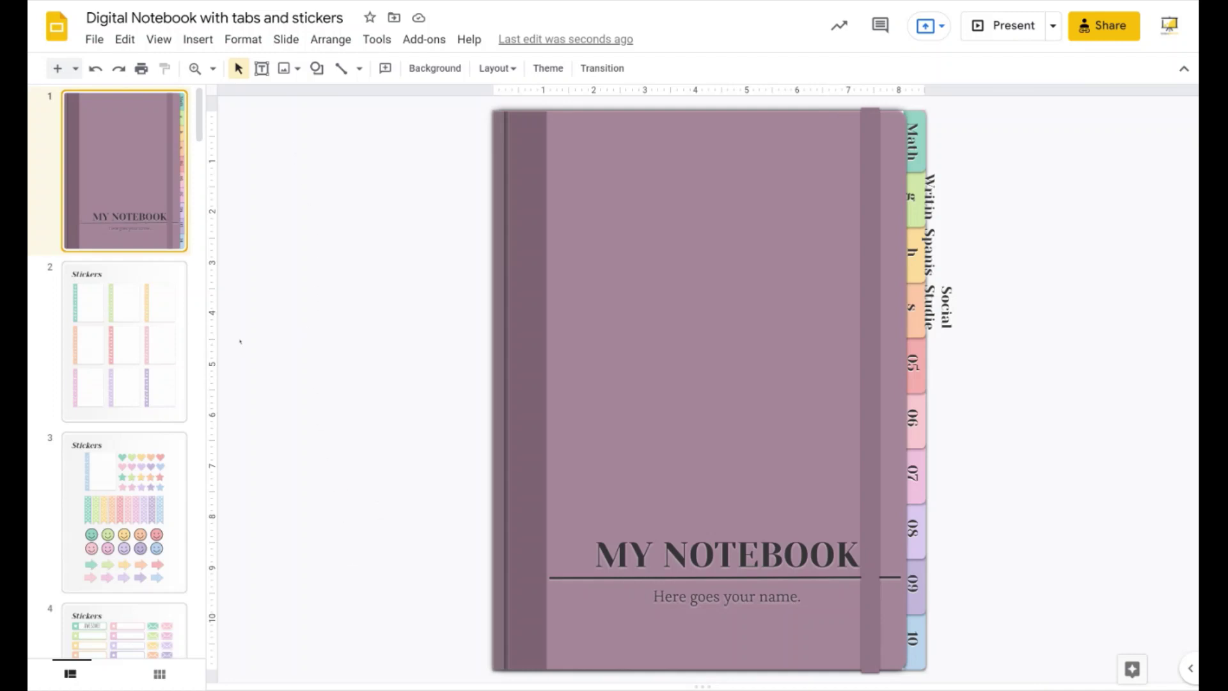
# In the theme editor, select the text box holding the first four tab labels on the master.
pyautogui.click(291, 50)
pyautogui.click(323, 312)
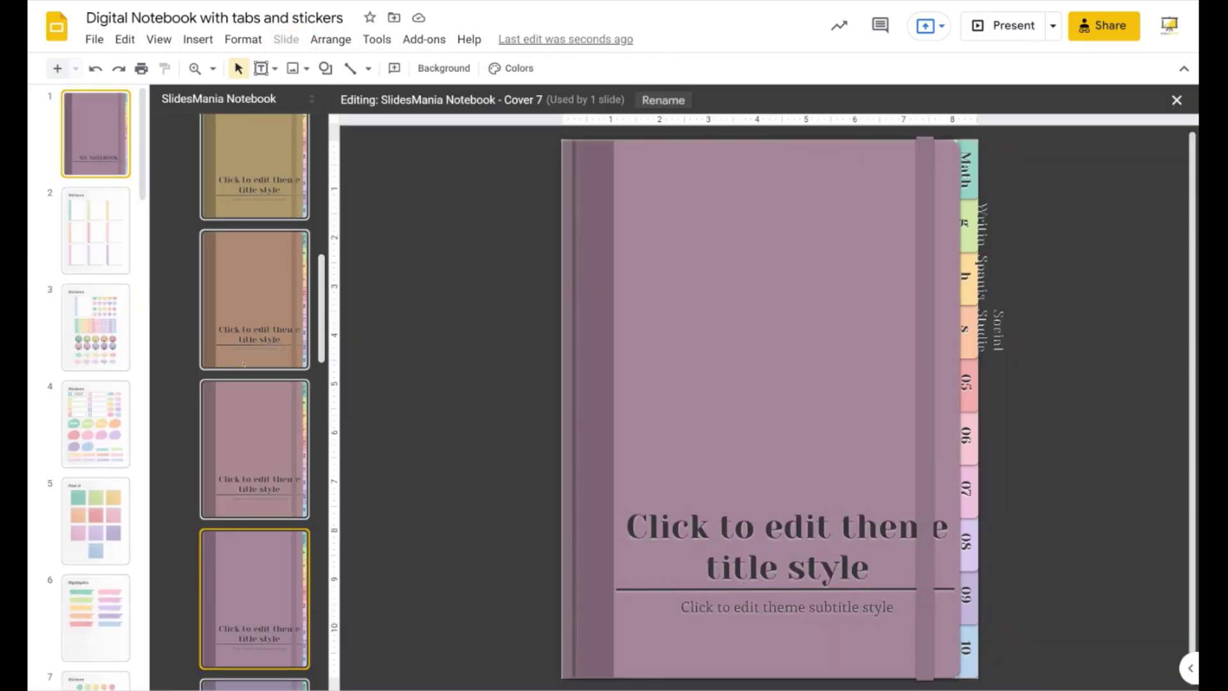
pyautogui.scroll(10, 244, 366)
pyautogui.click(262, 198)
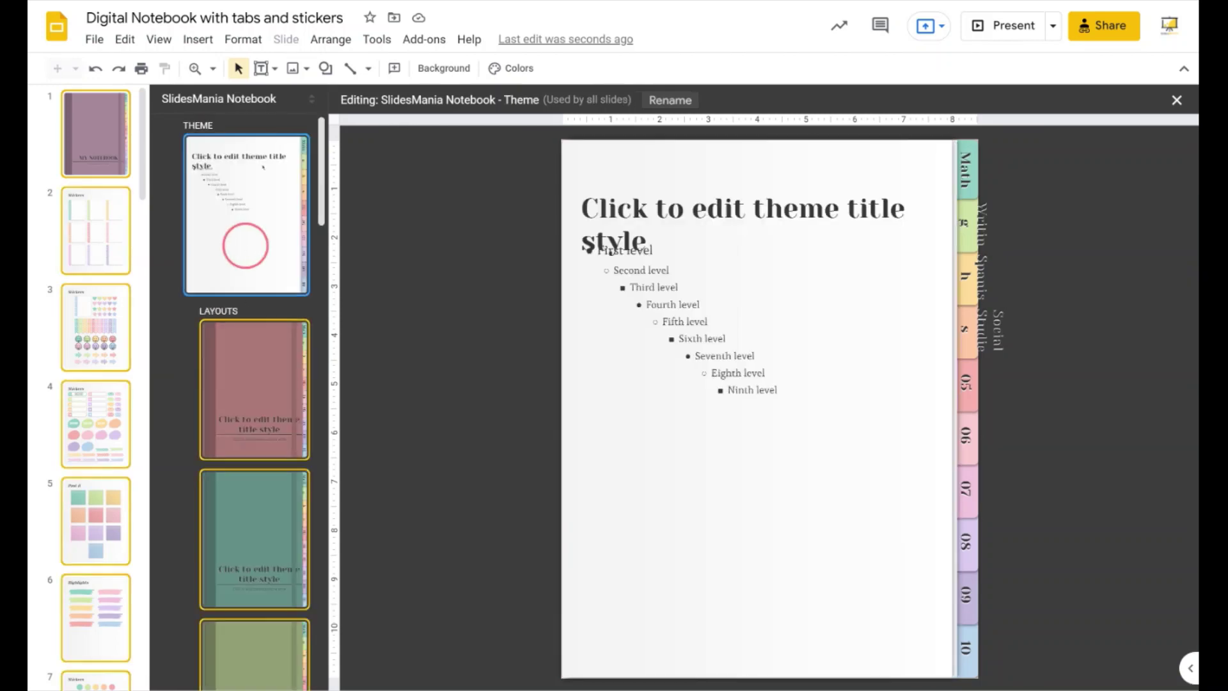
pyautogui.click(1004, 220)
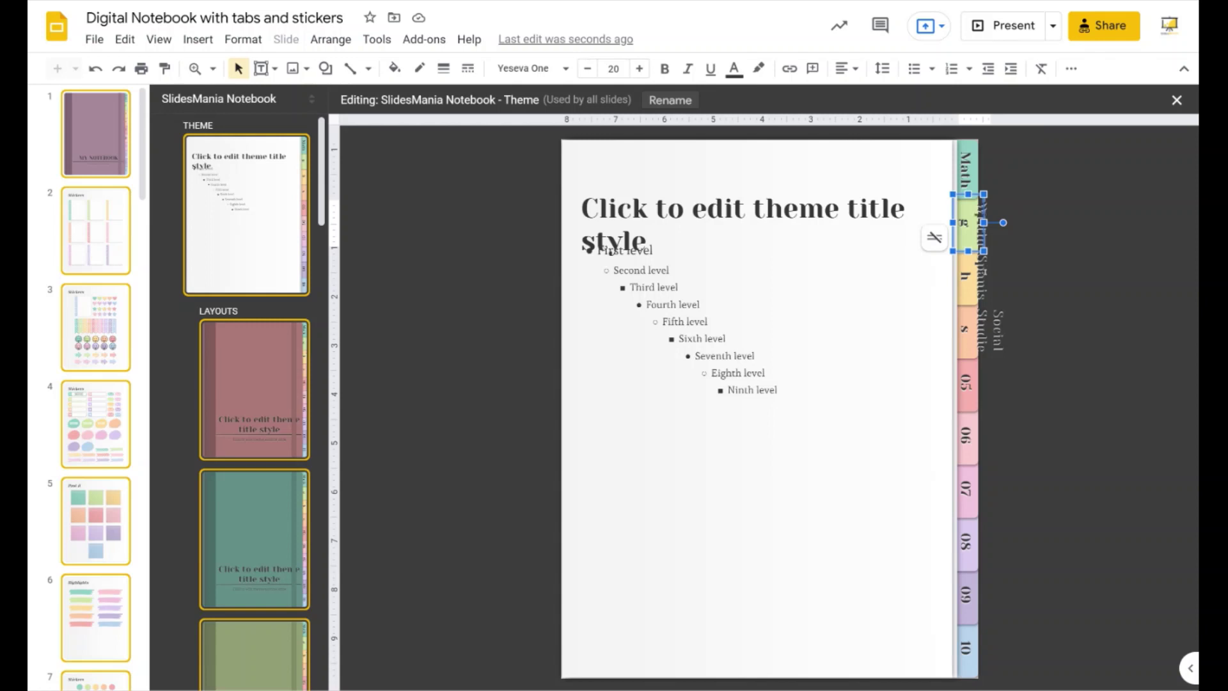
pyautogui.click(967, 320)
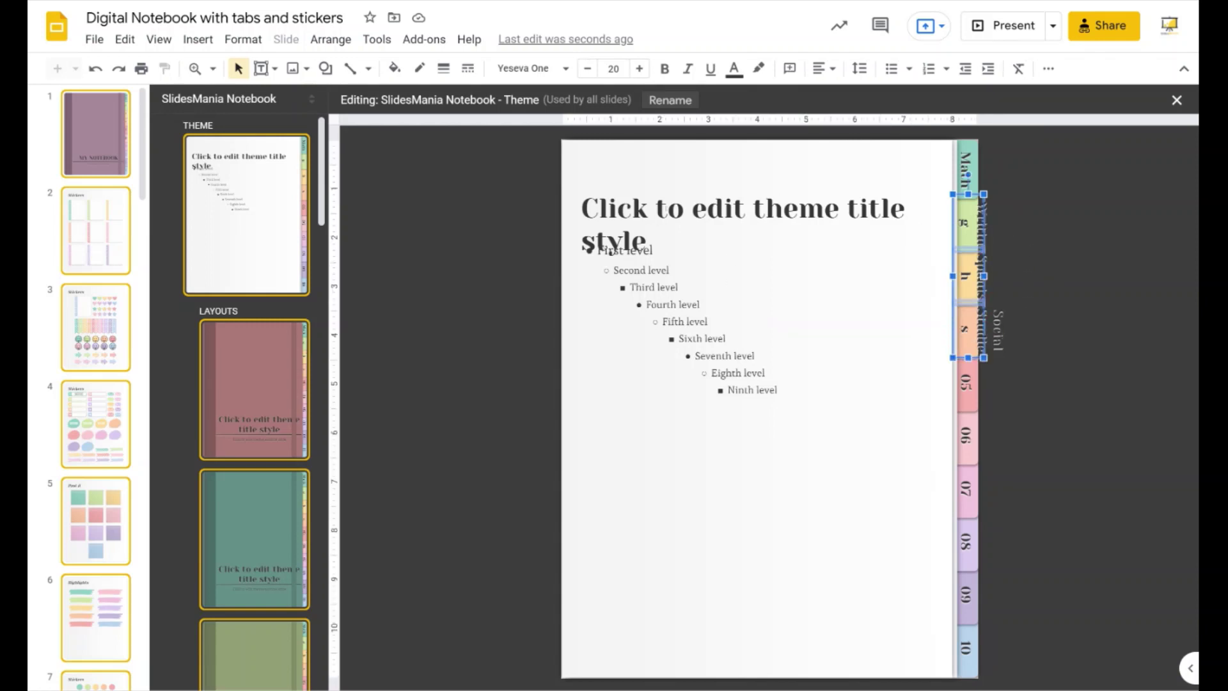
# Shrink the Math, Writing, Spanish and Social Studies tab labels to 13 pt.
pyautogui.click(588, 69)
pyautogui.click(588, 69)
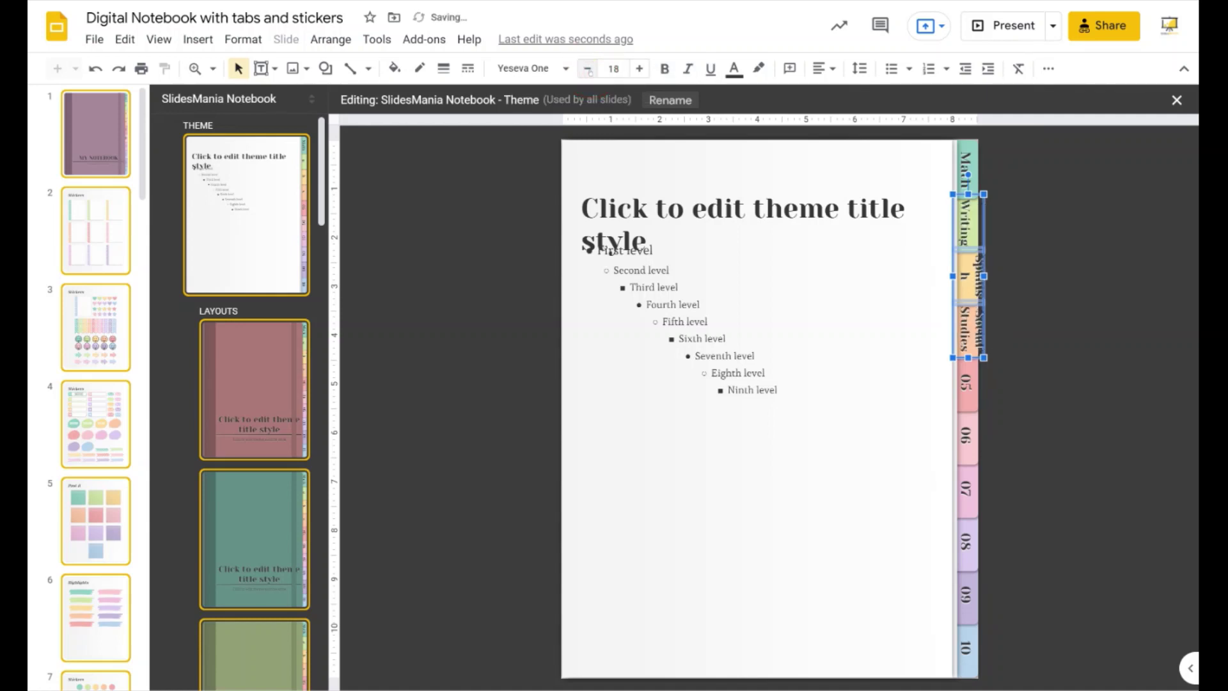
pyautogui.click(589, 70)
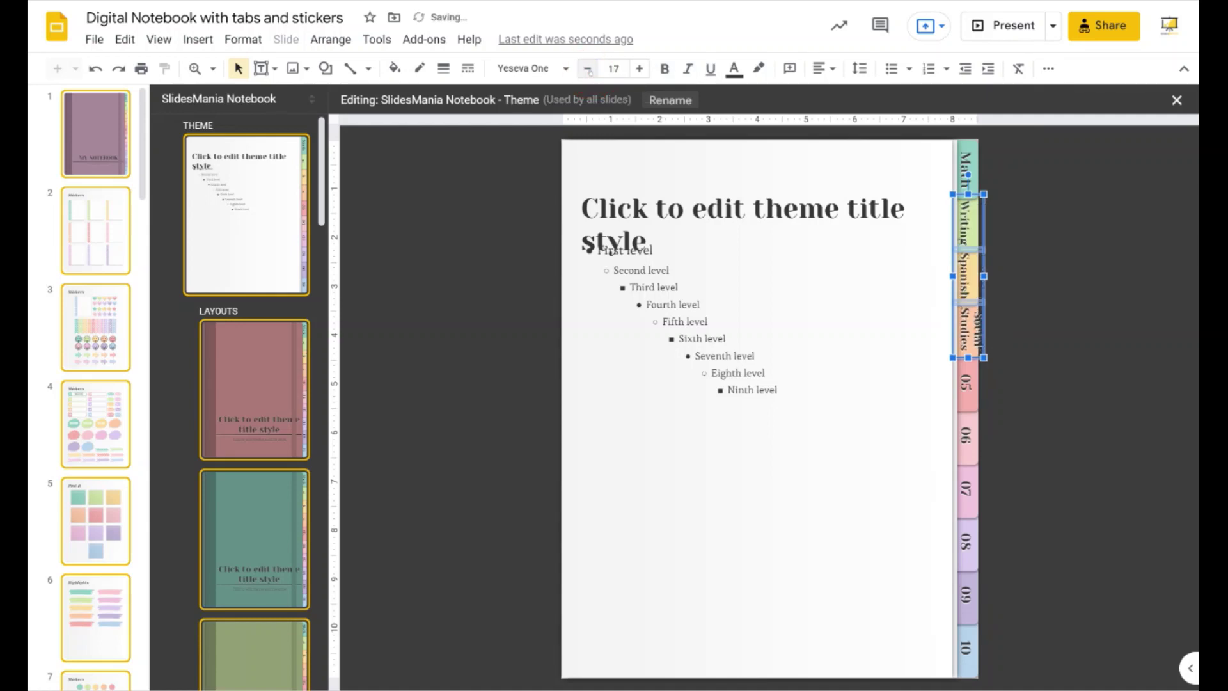
pyautogui.click(588, 69)
pyautogui.click(588, 69)
pyautogui.click(588, 70)
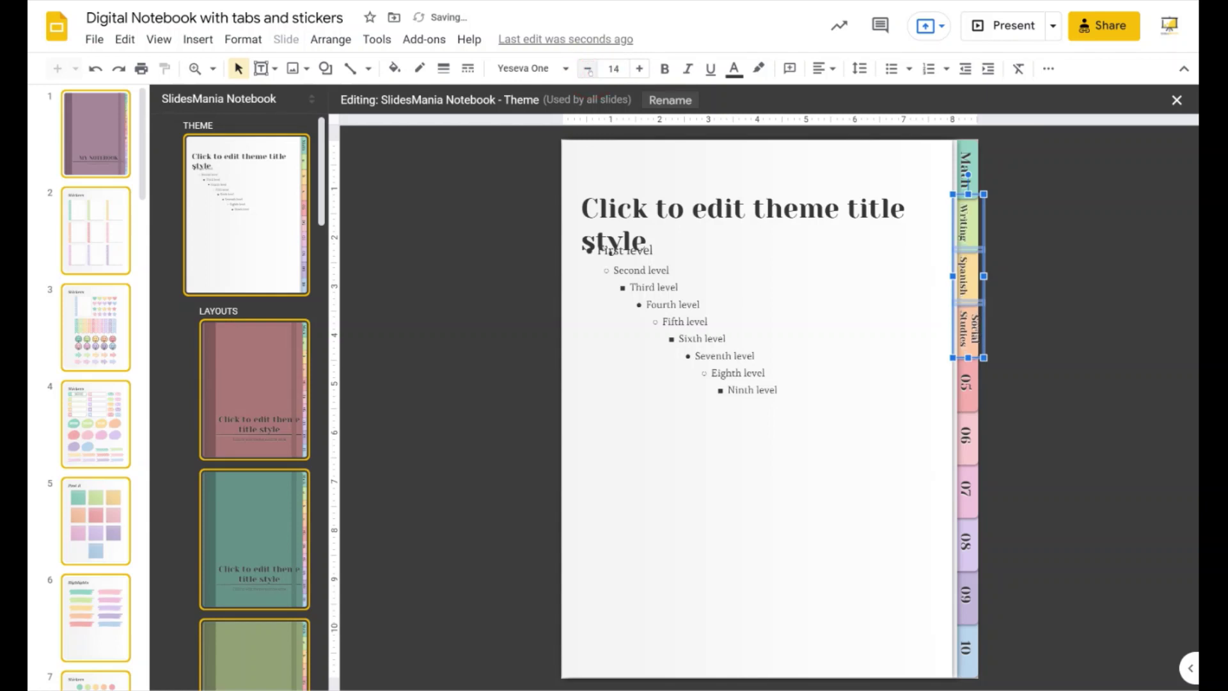
pyautogui.click(588, 69)
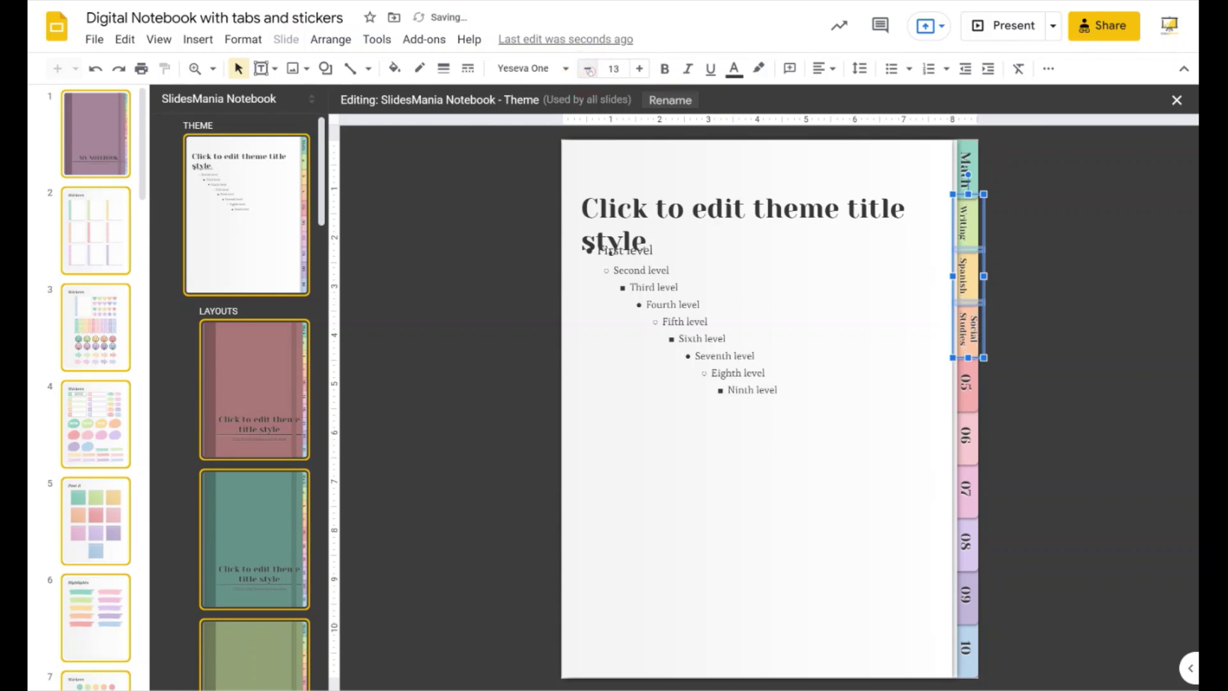
pyautogui.click(1086, 239)
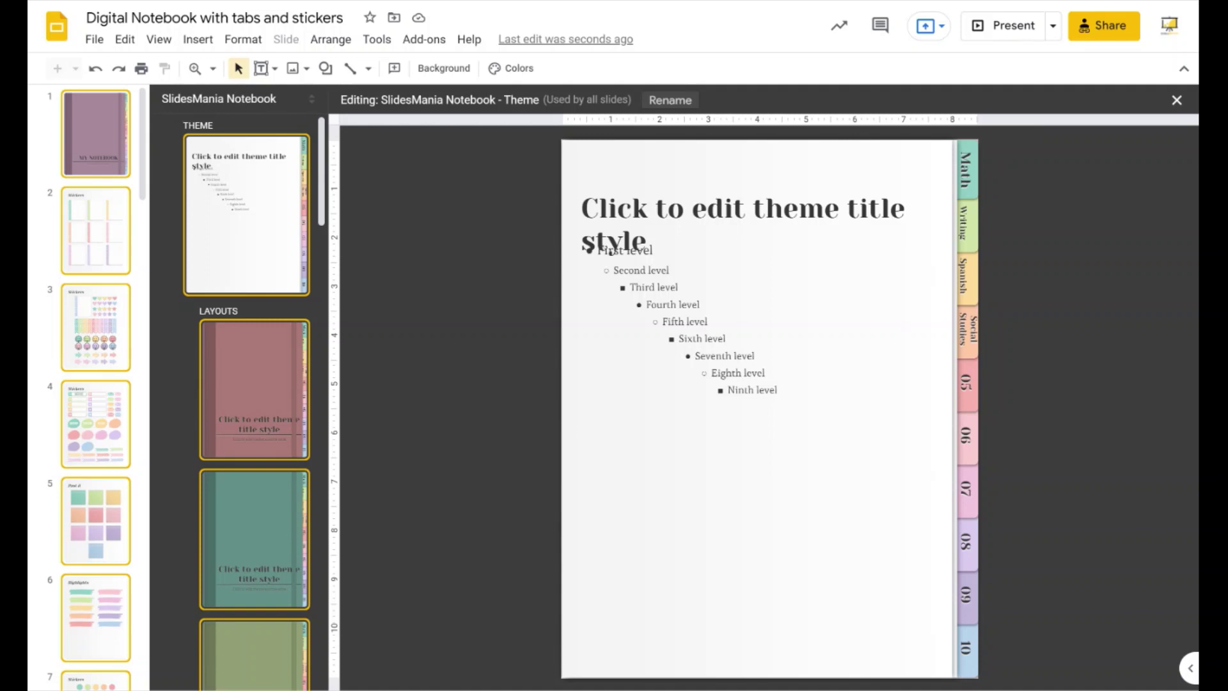
# Rename the 05 tab label to ELA.
pyautogui.click(967, 382)
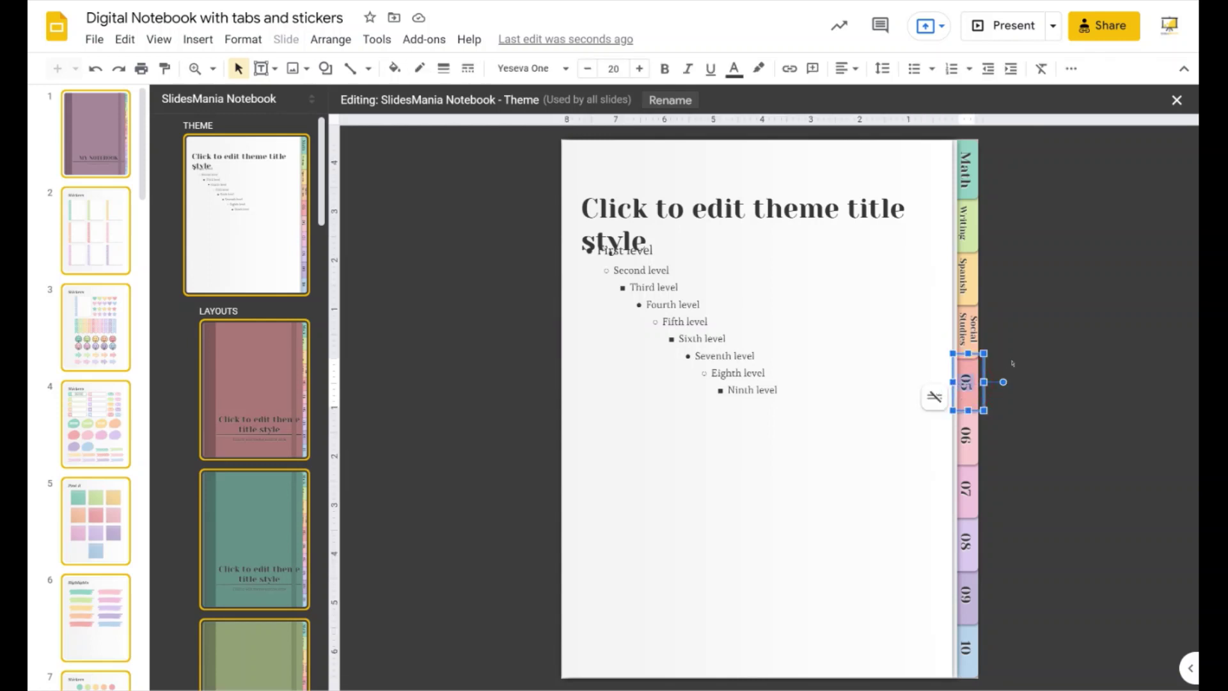
pyautogui.write('ELA')
pyautogui.click(1050, 428)
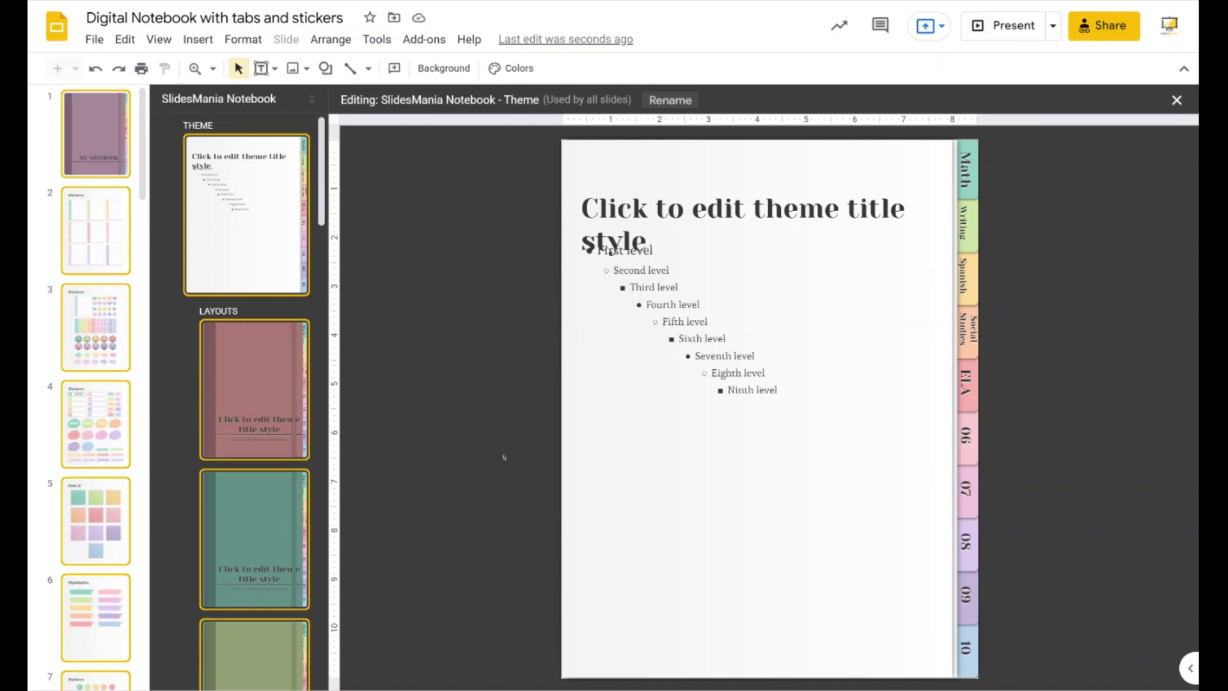
# Move up to the main theme master and check its Math tab.
pyautogui.press('Down')
pyautogui.press('Down')
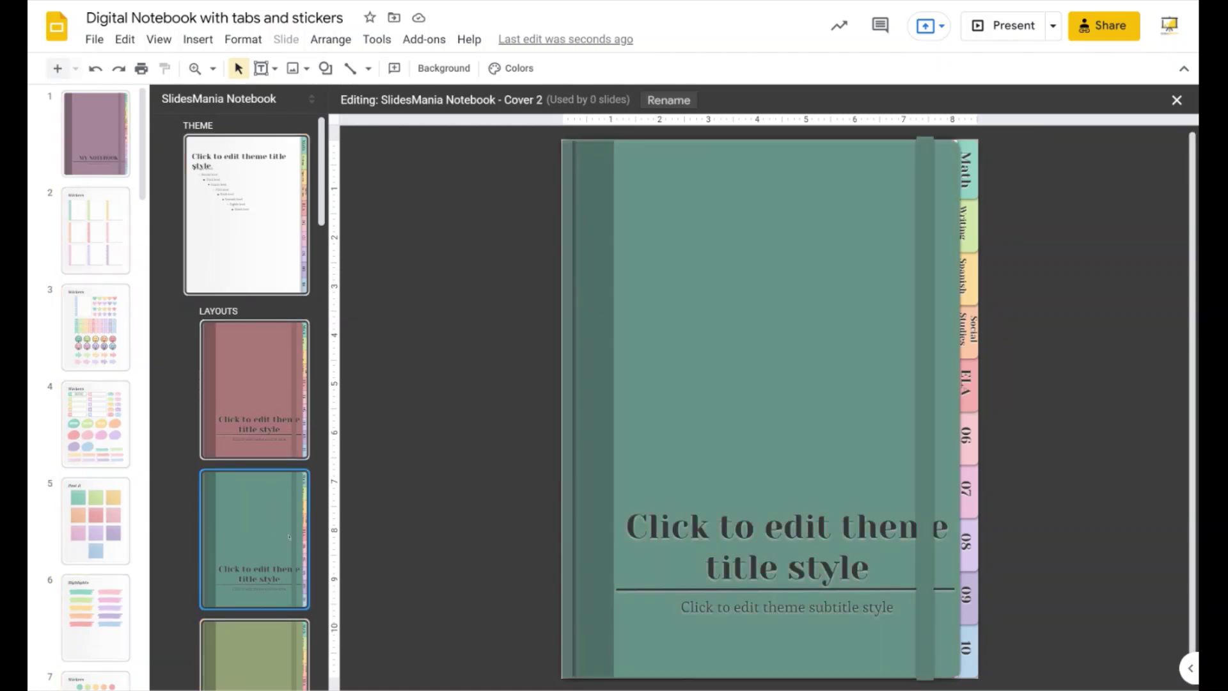
pyautogui.press('Up')
pyautogui.press('Up')
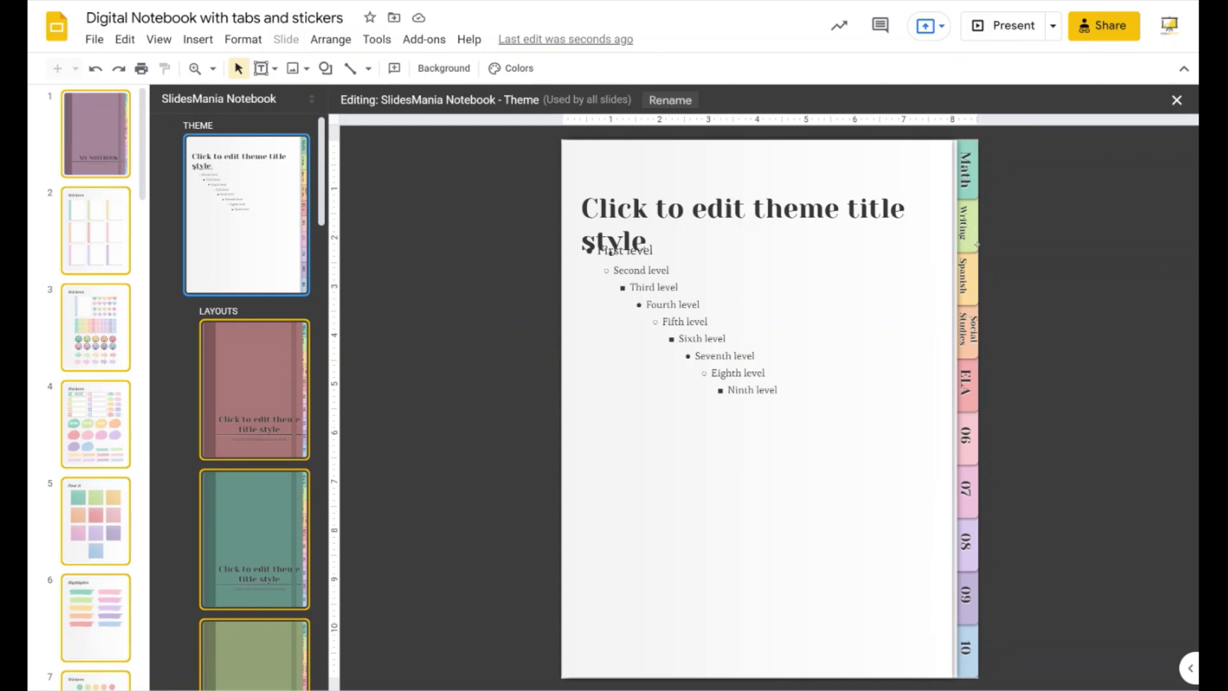
pyautogui.click(966, 168)
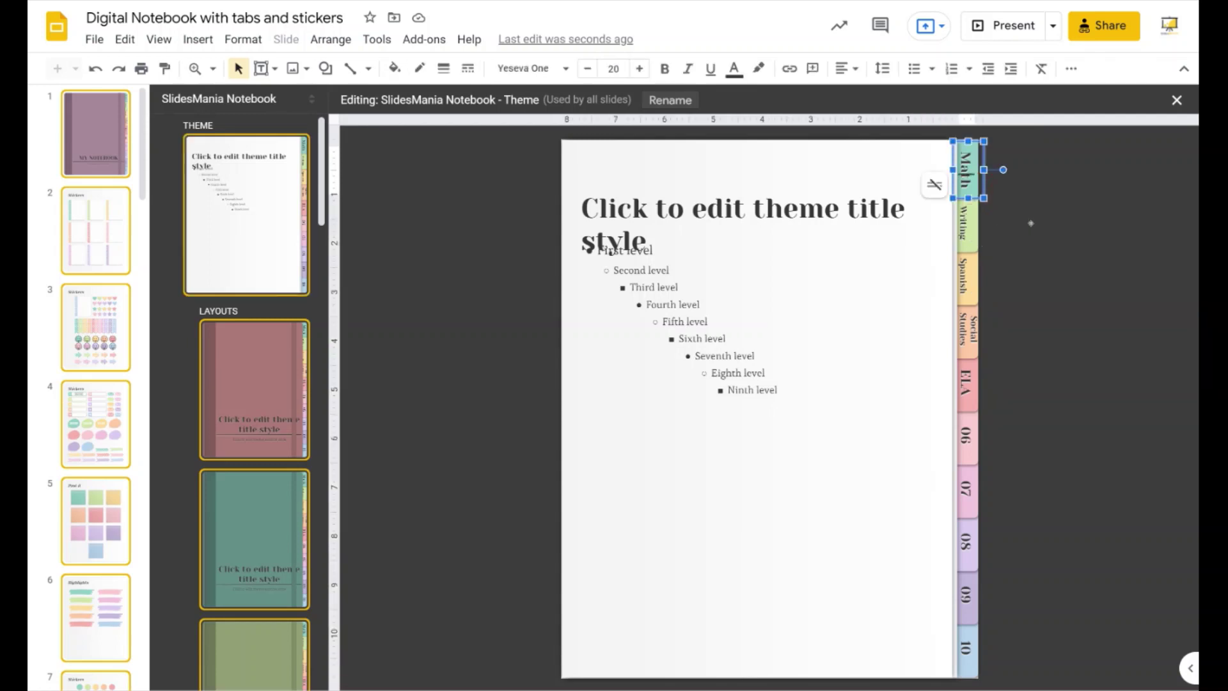
pyautogui.click(1075, 210)
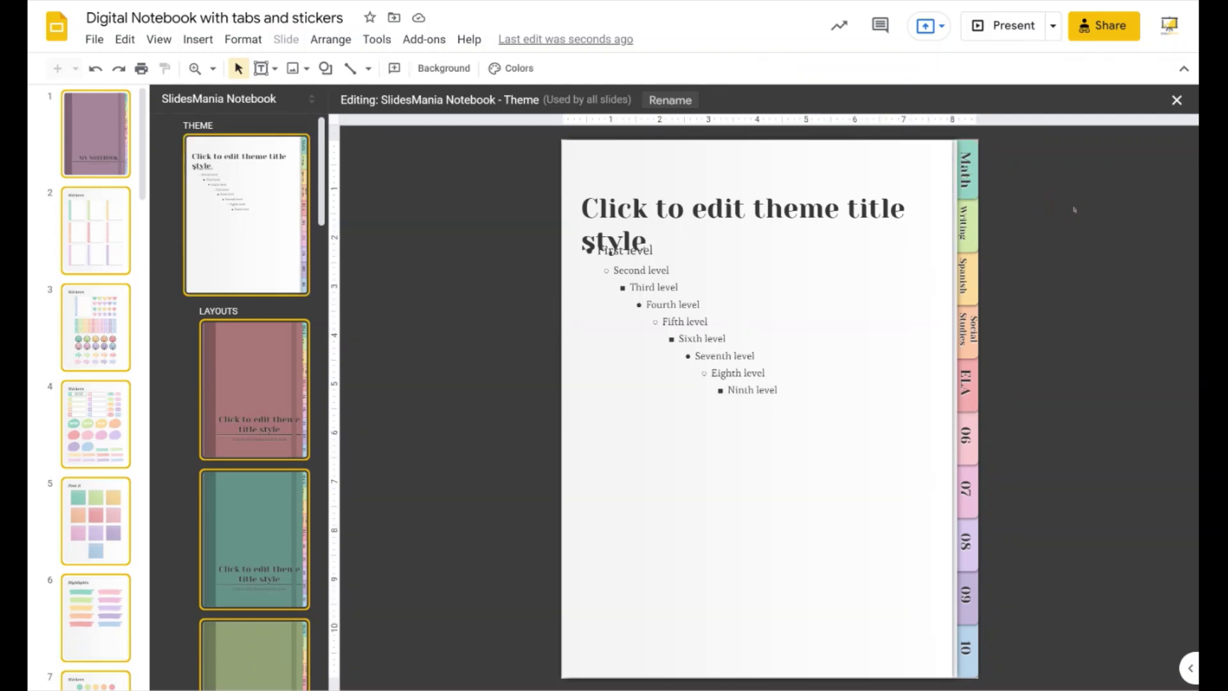
# Close the theme editor and go to slide 11, the Table of Contents.
pyautogui.click(1177, 100)
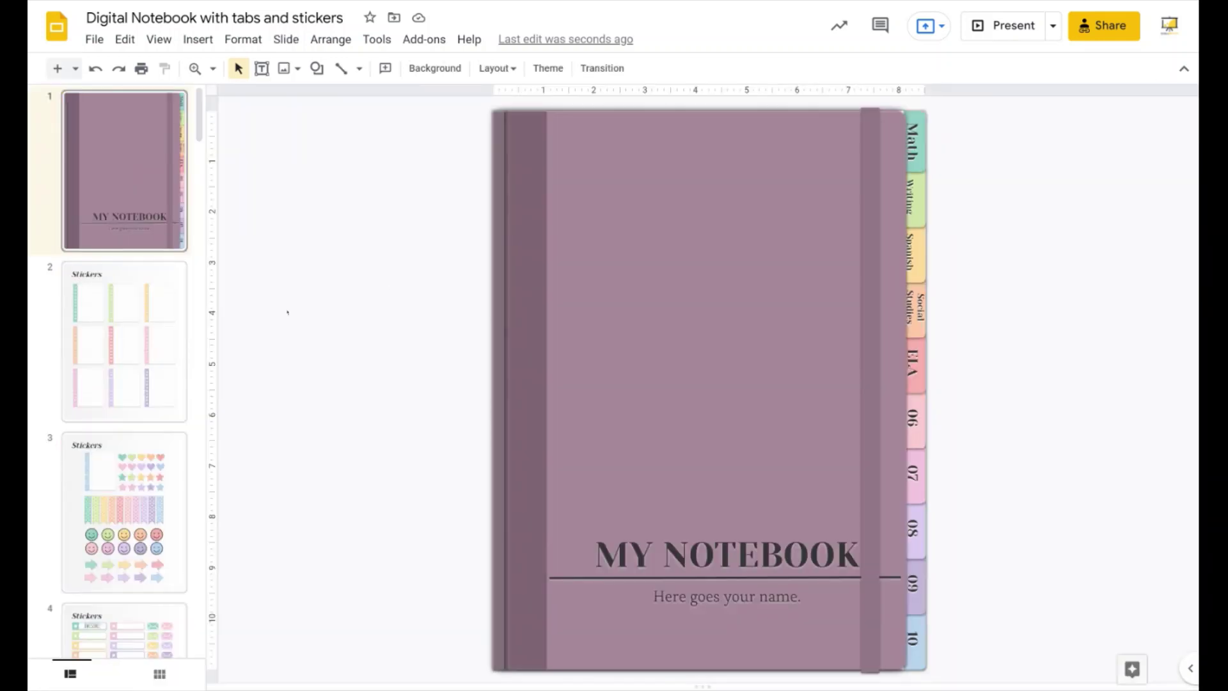
pyautogui.scroll(-10, 170, 476)
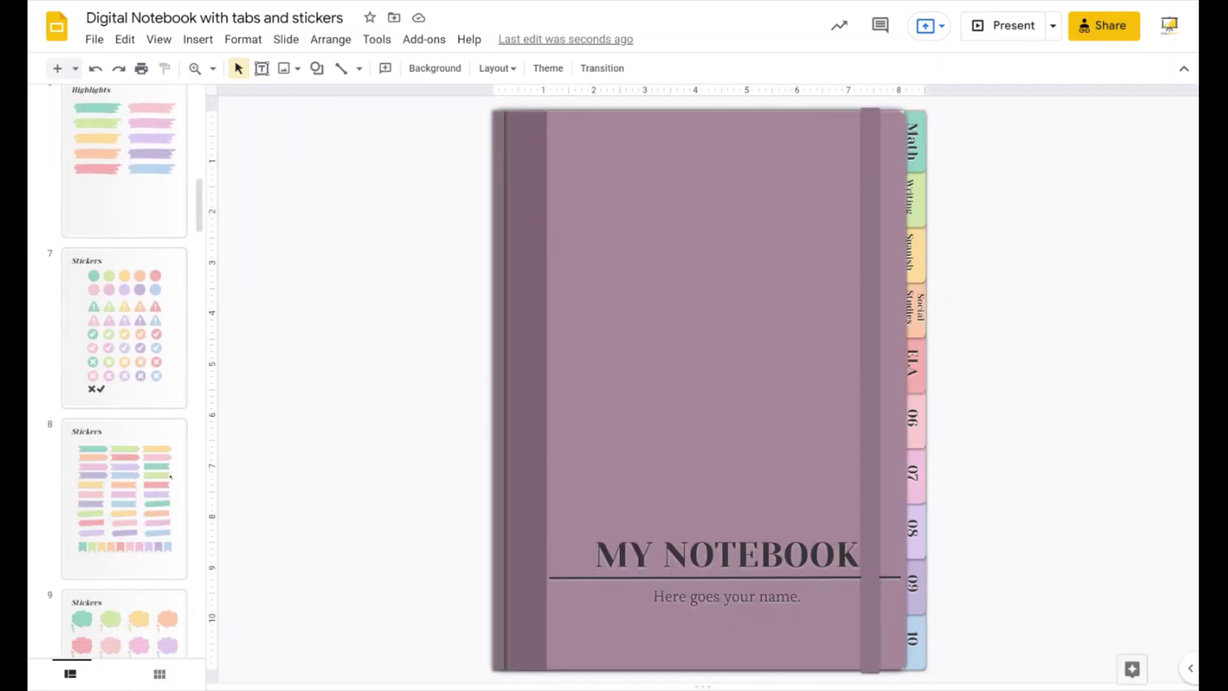
pyautogui.scroll(-8, 170, 476)
pyautogui.click(144, 346)
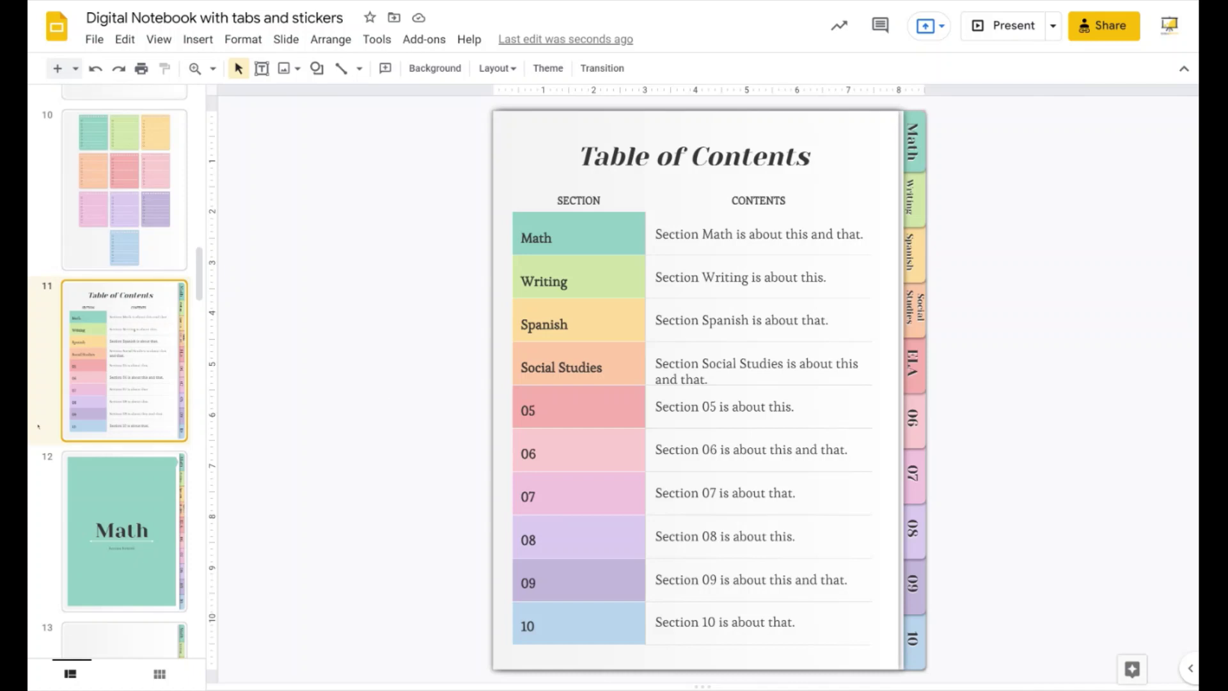
pyautogui.scroll(-7, 133, 419)
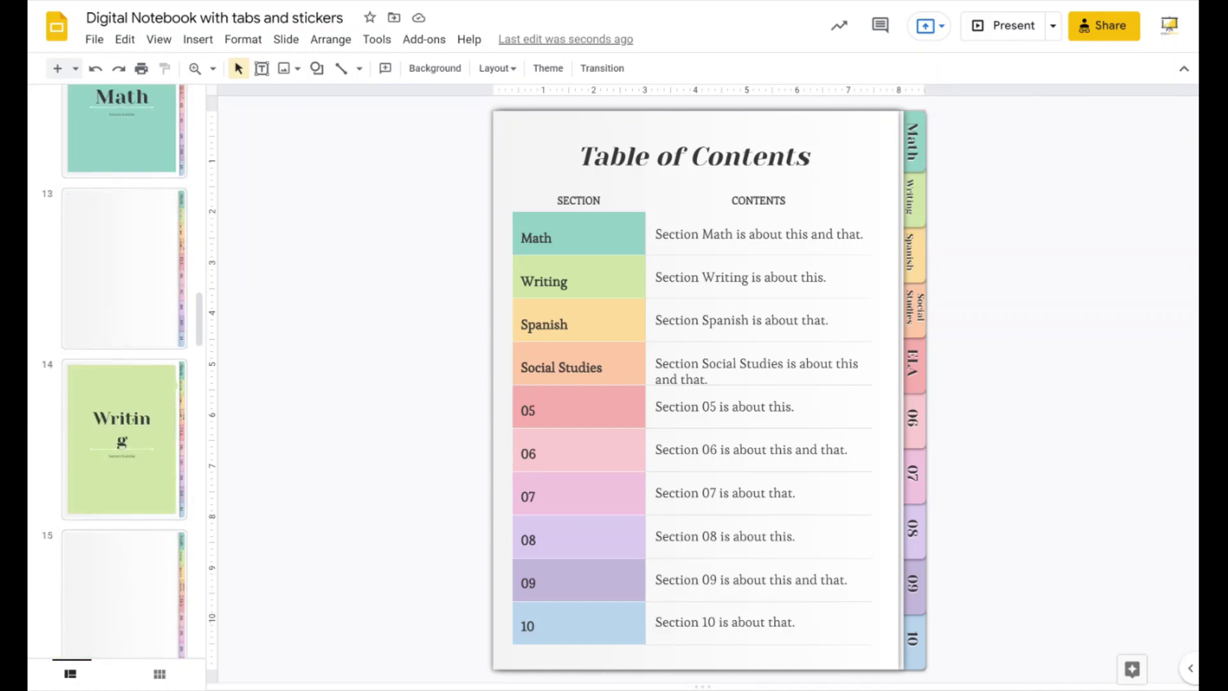
# On blank slide 13, check the Math and Spanish tab links (Spanish to slide 16), then open its slide actions.
pyautogui.click(155, 299)
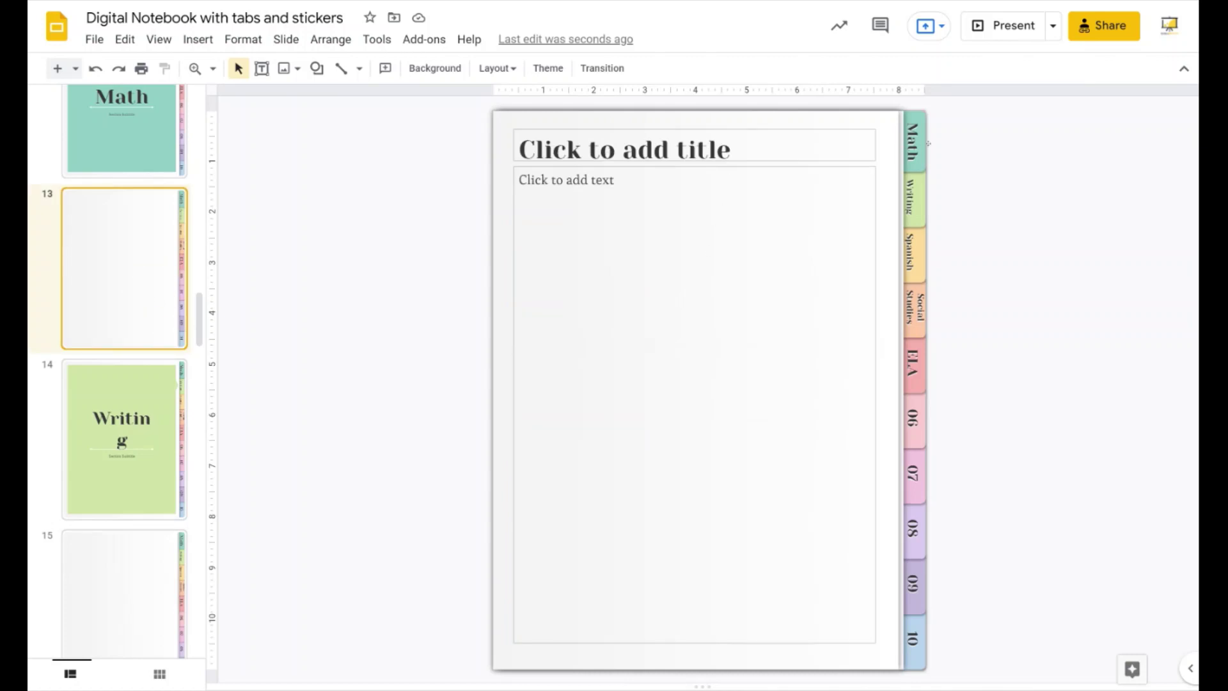
pyautogui.click(927, 143)
pyautogui.click(915, 253)
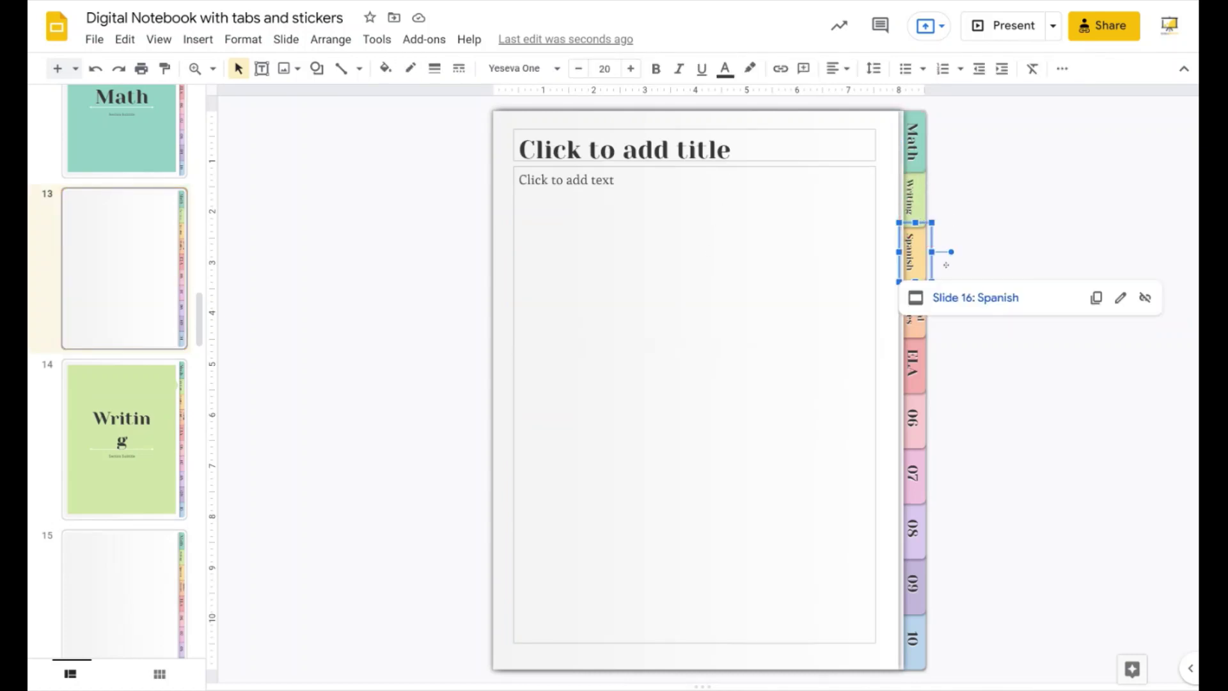
pyautogui.click(1021, 187)
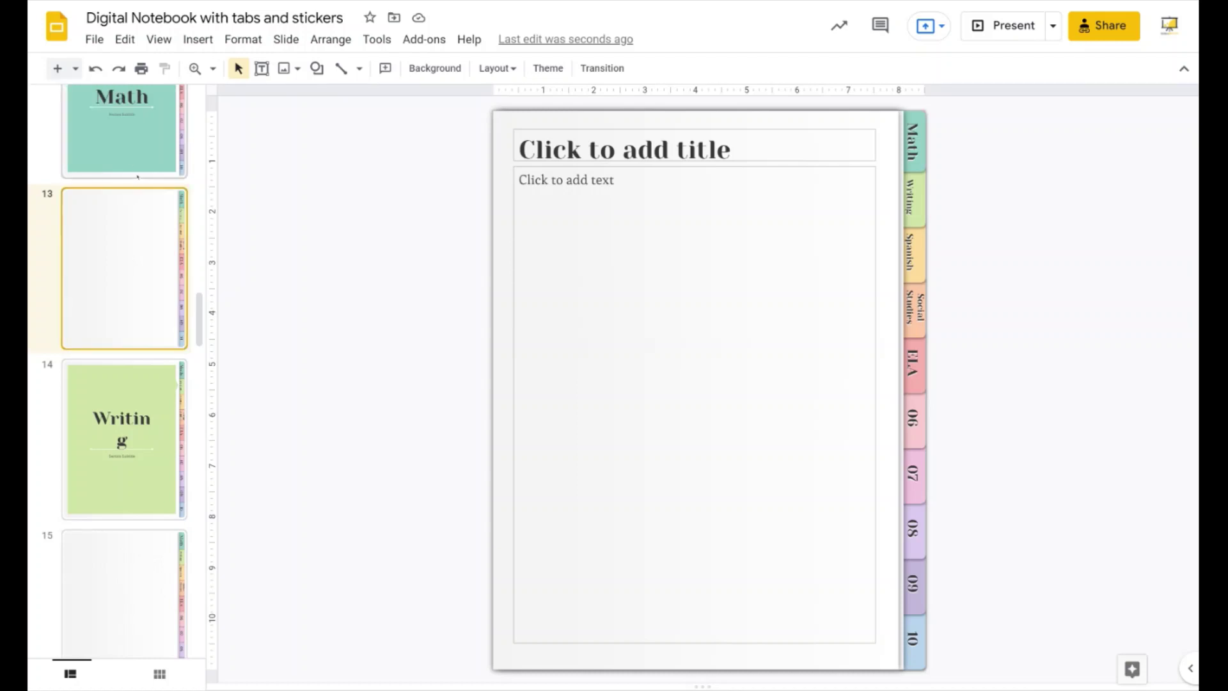
pyautogui.click(134, 250)
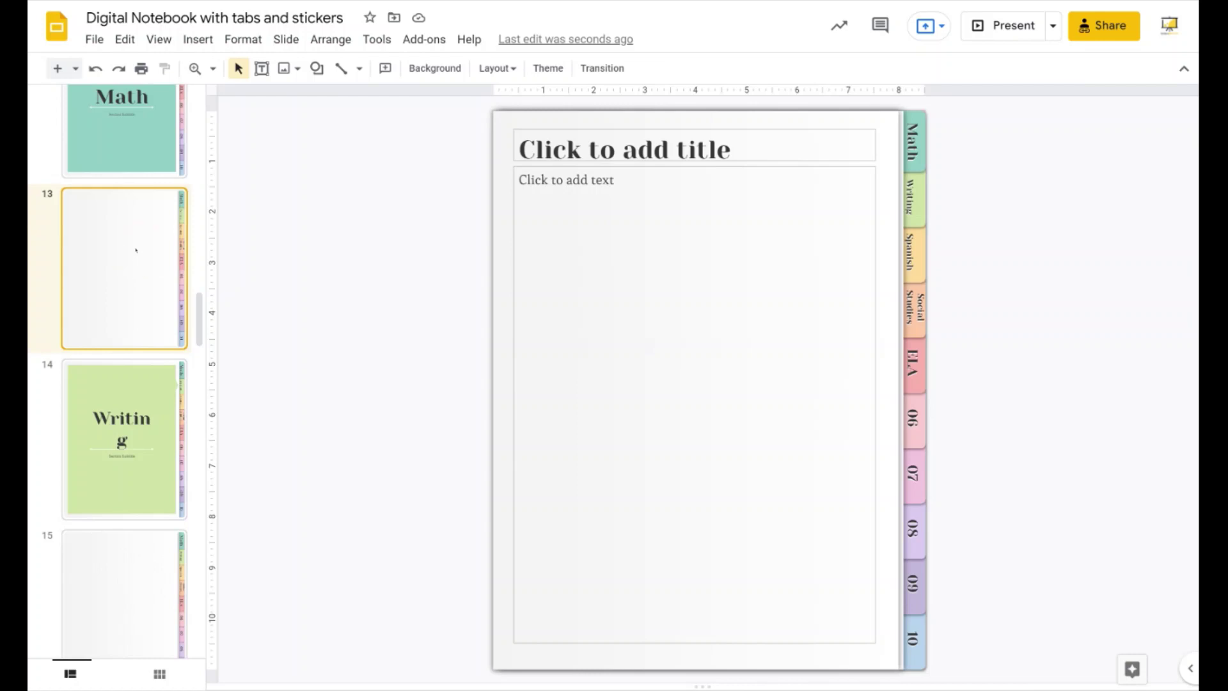
pyautogui.rightClick(136, 251)
# Duplicate slide 13 twice and select the three blank pages, slides 13–15.
pyautogui.click(218, 403)
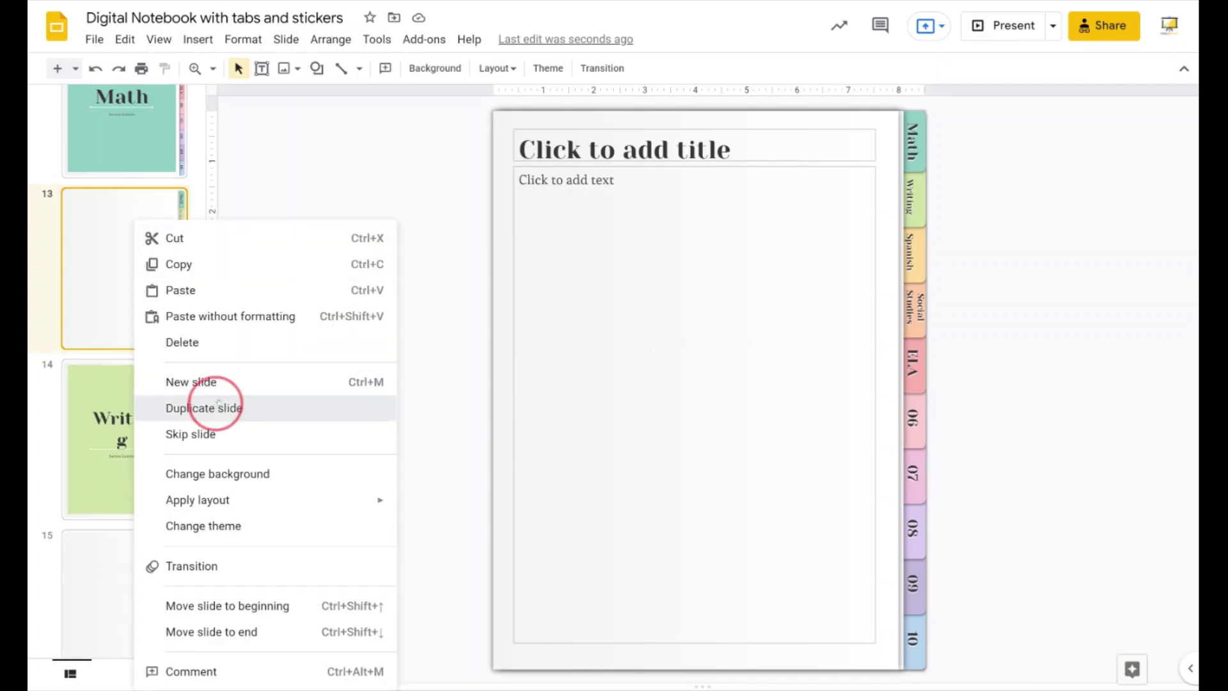
pyautogui.click(105, 251)
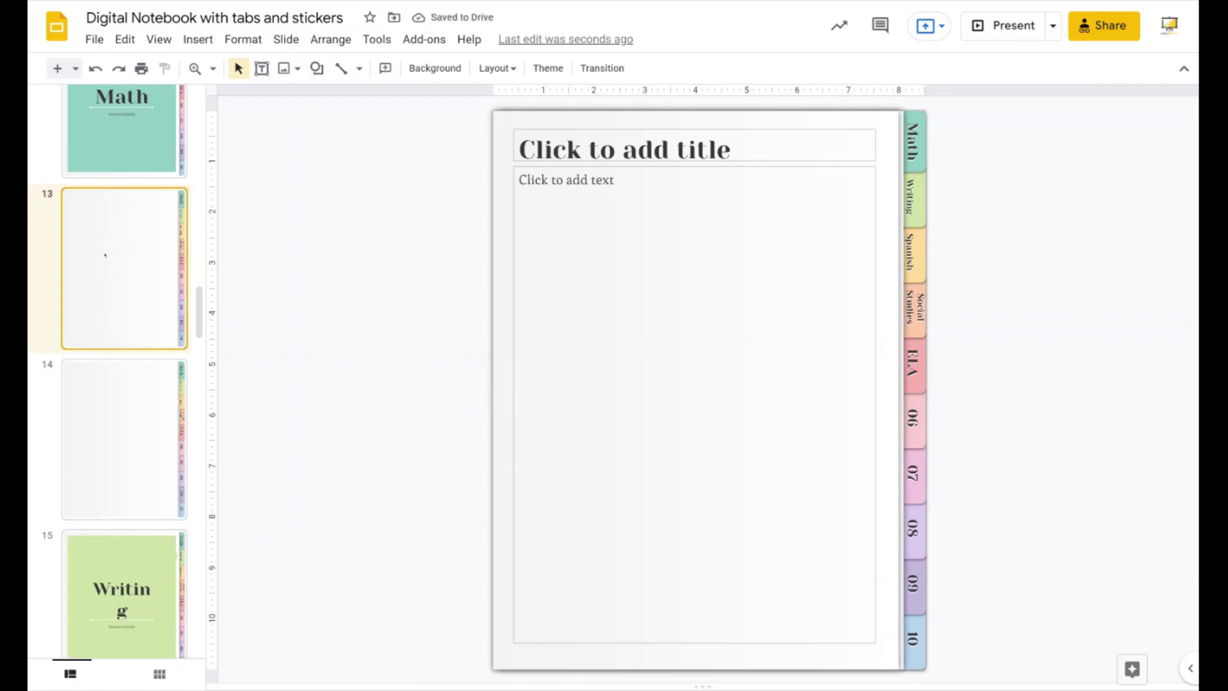
pyautogui.hotkey('ctrl', 'd')
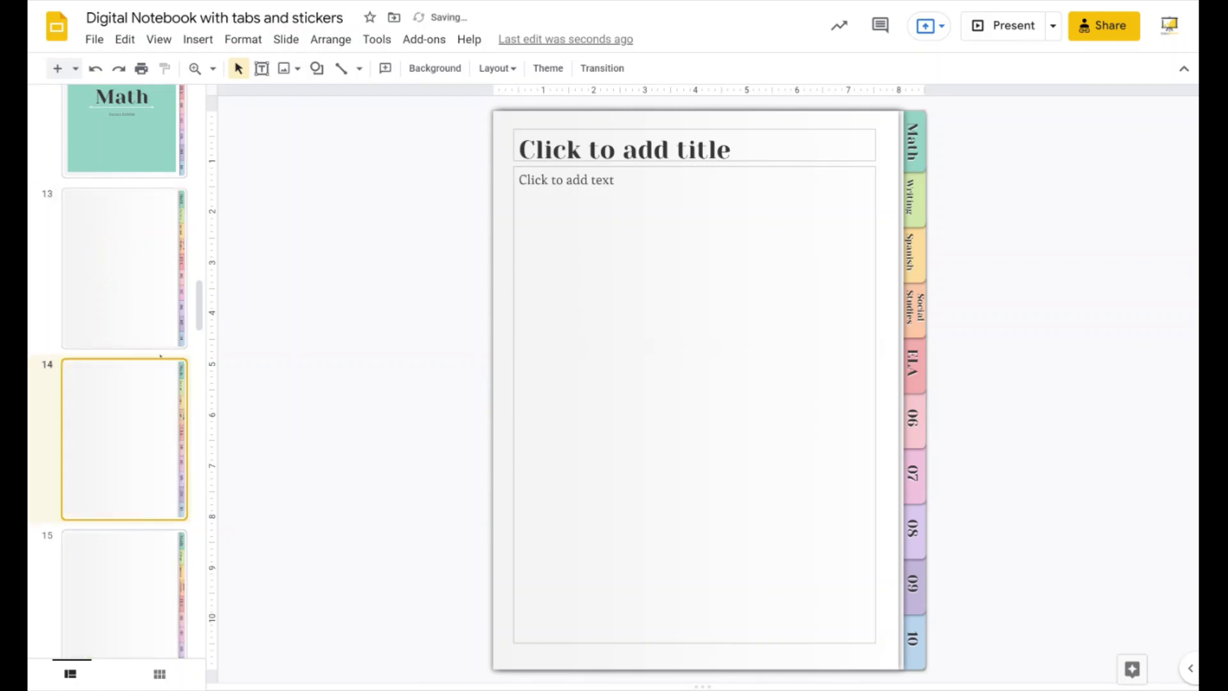
pyautogui.click(153, 297)
pyautogui.click(160, 434)
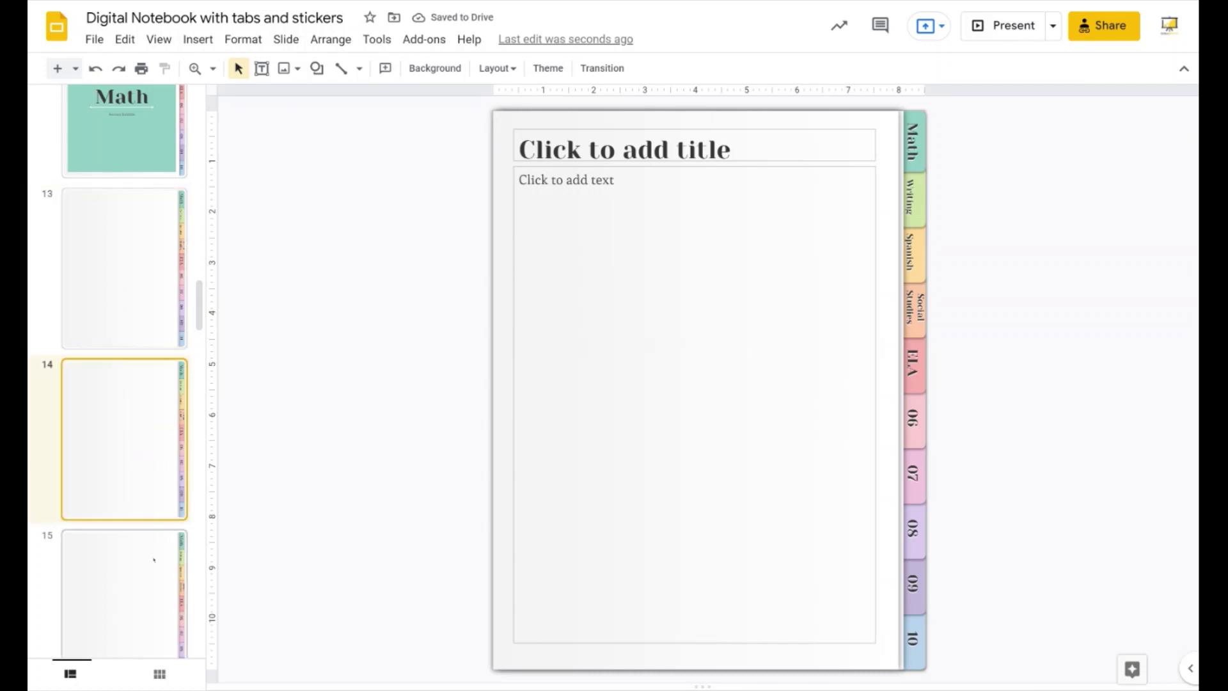
pyautogui.press('Down')
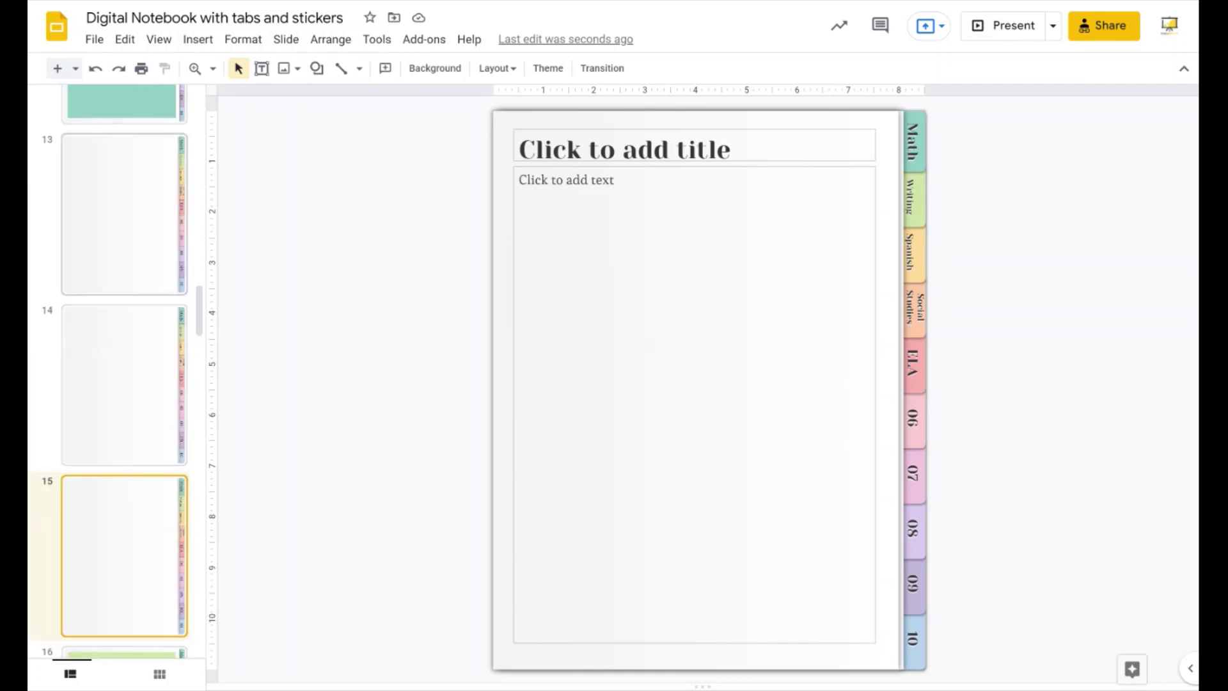
pyautogui.click(129, 269)
pyautogui.rightClick(130, 271)
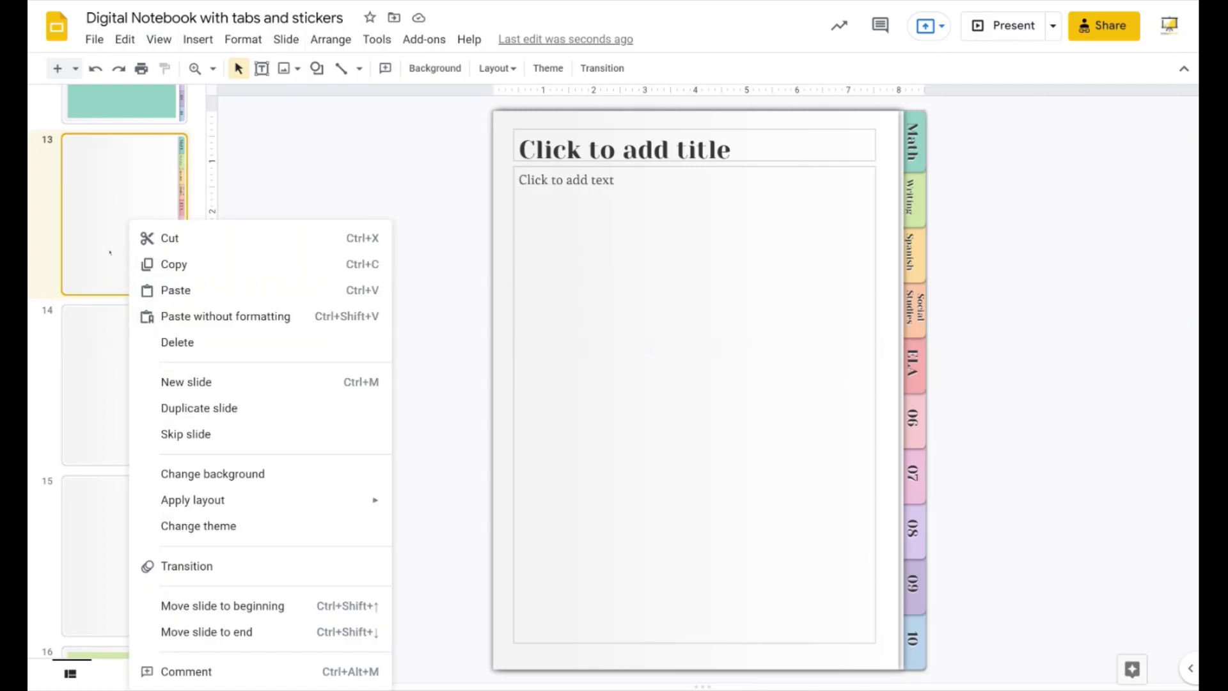
pyautogui.click(109, 252)
pyautogui.keyDown('shift'); pyautogui.click(129, 496); pyautogui.keyUp('shift')
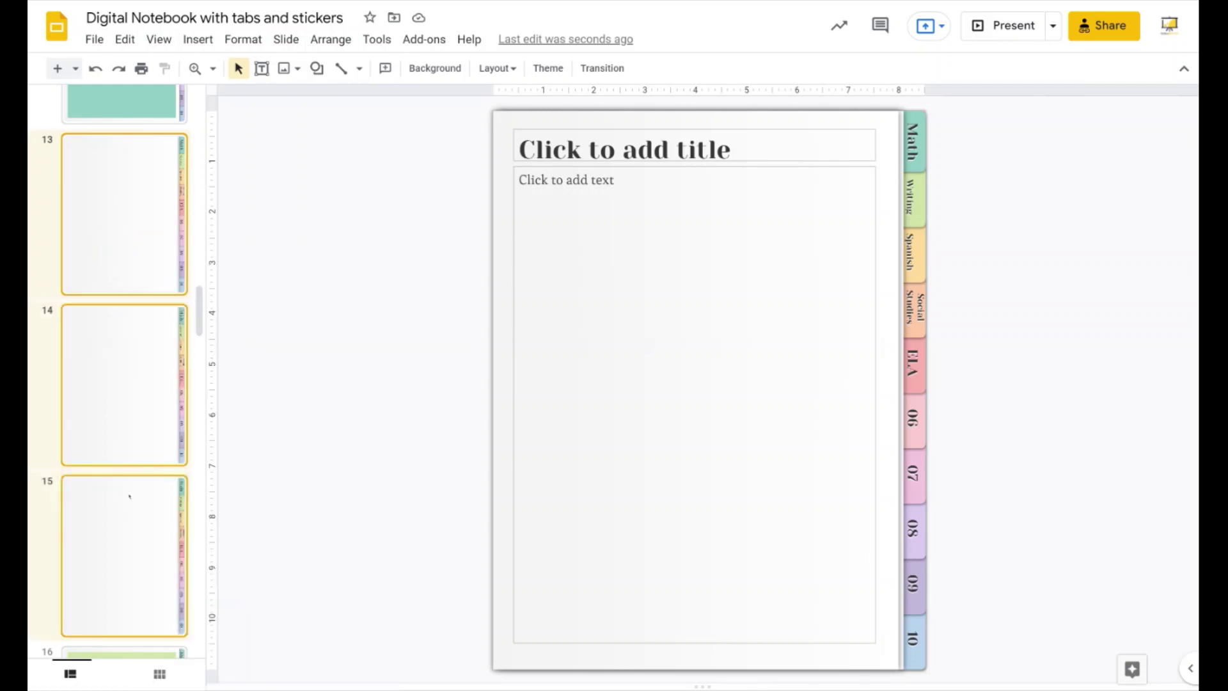
# Apply the Paper - Line layout to slides 13–15 and review the ruled pages.
pyautogui.rightClick(121, 240)
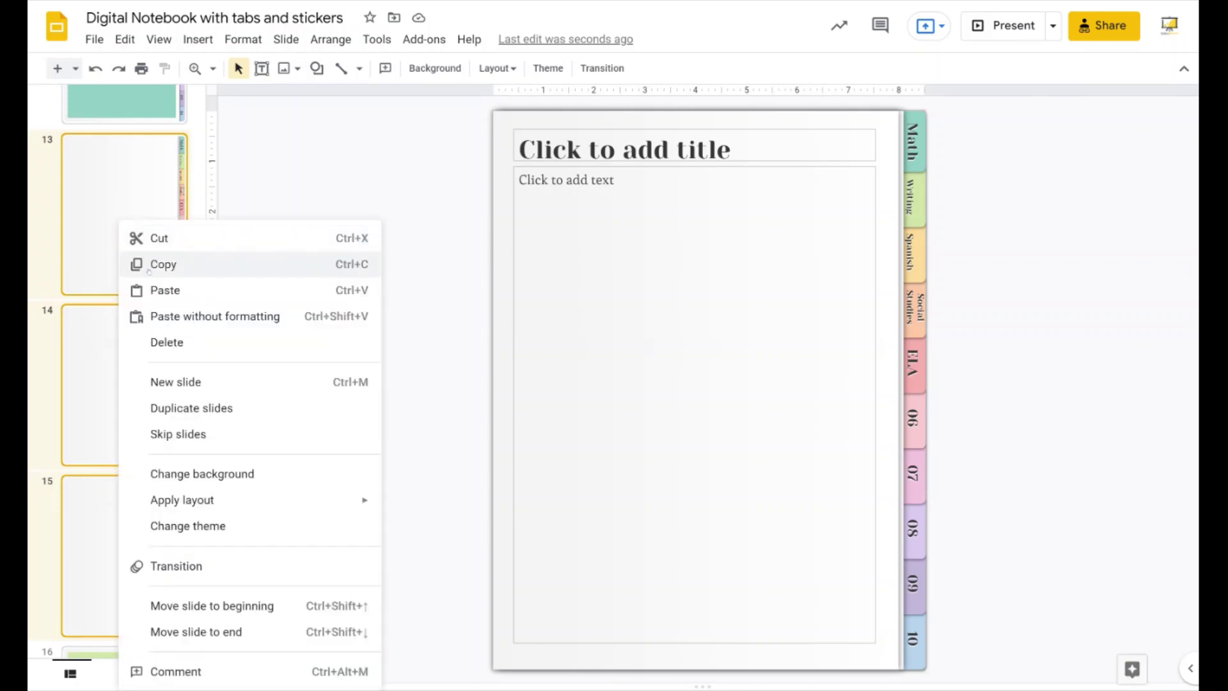
pyautogui.moveTo(307, 509)
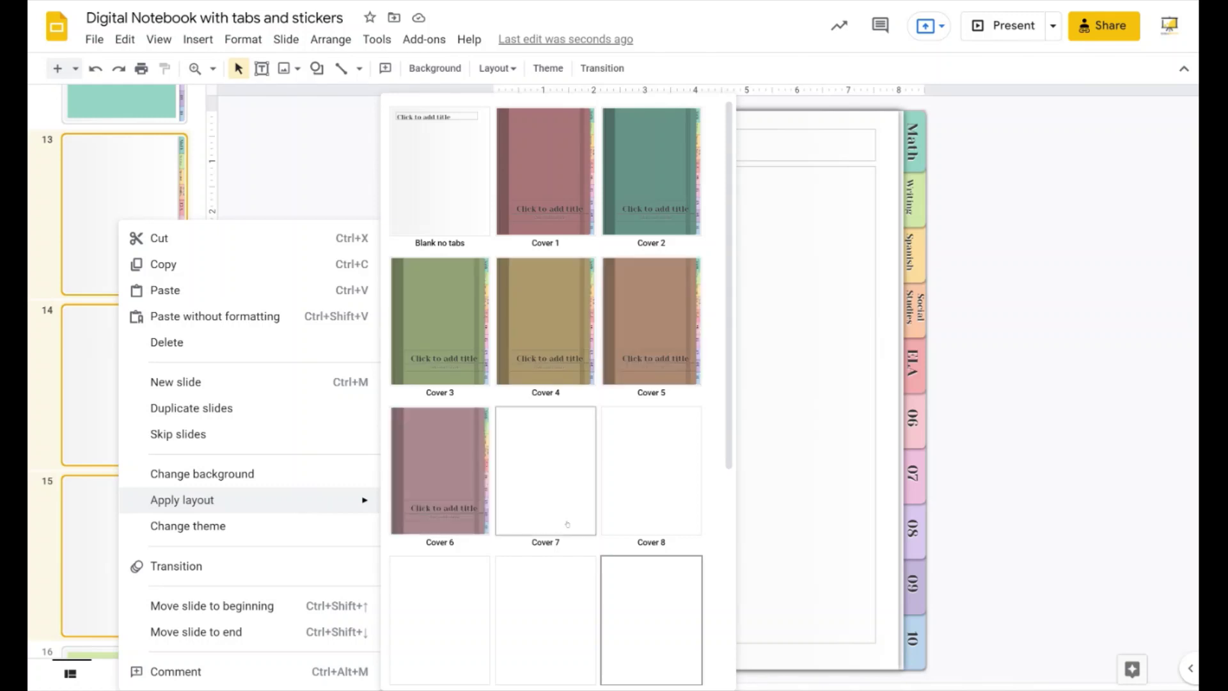
pyautogui.scroll(-5, 634, 384)
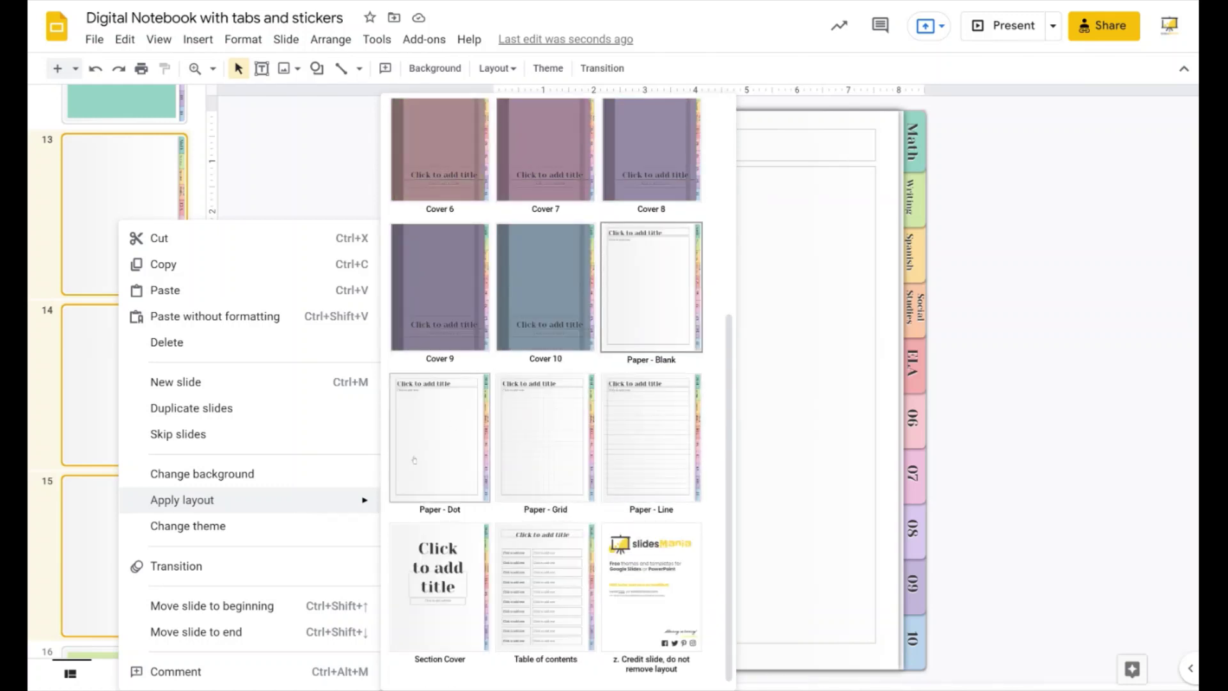
pyautogui.click(661, 471)
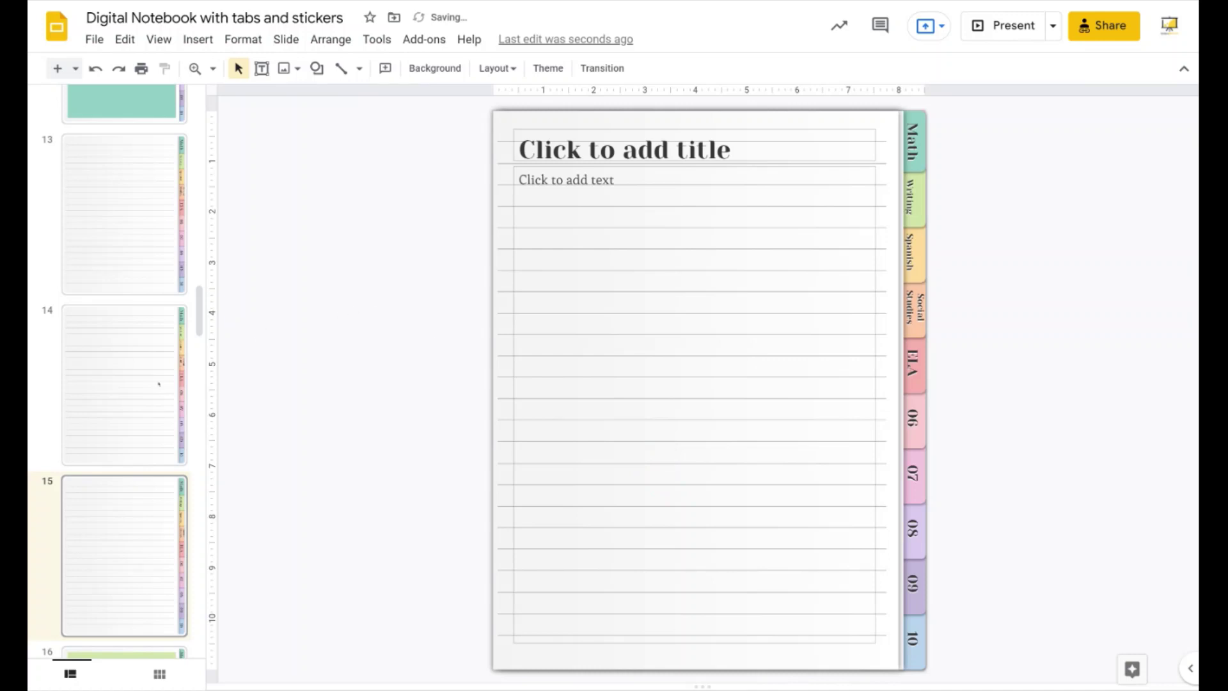
pyautogui.click(158, 384)
pyautogui.click(138, 286)
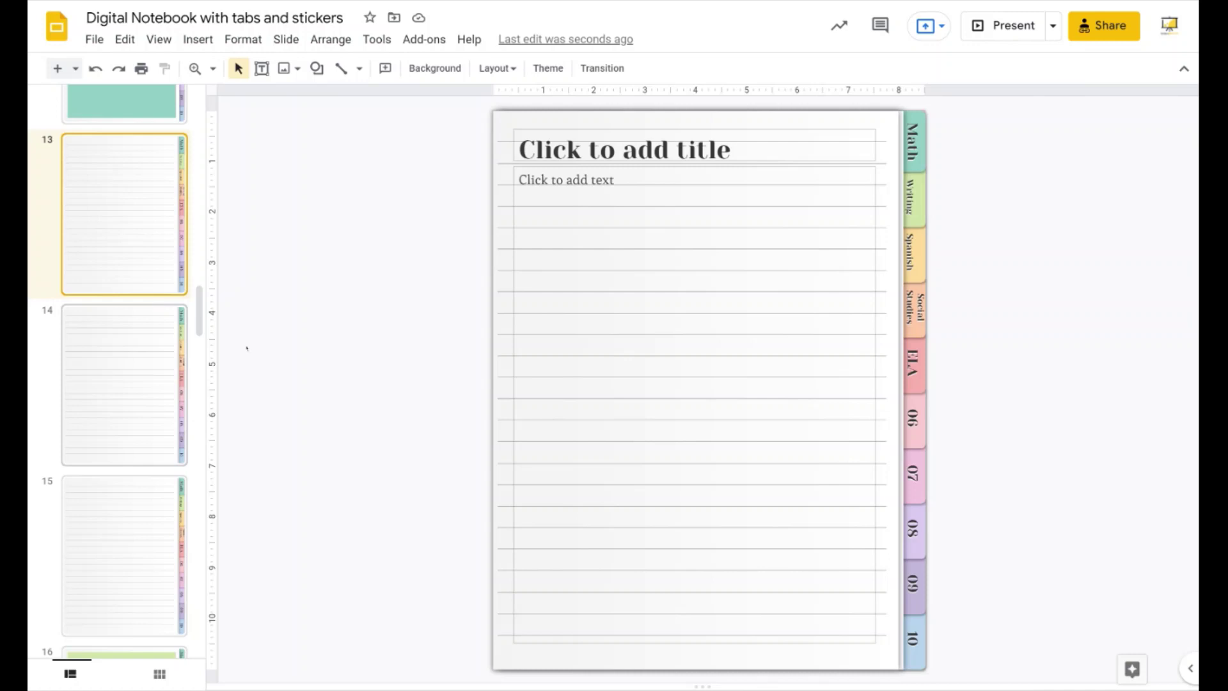
pyautogui.scroll(15, 183, 389)
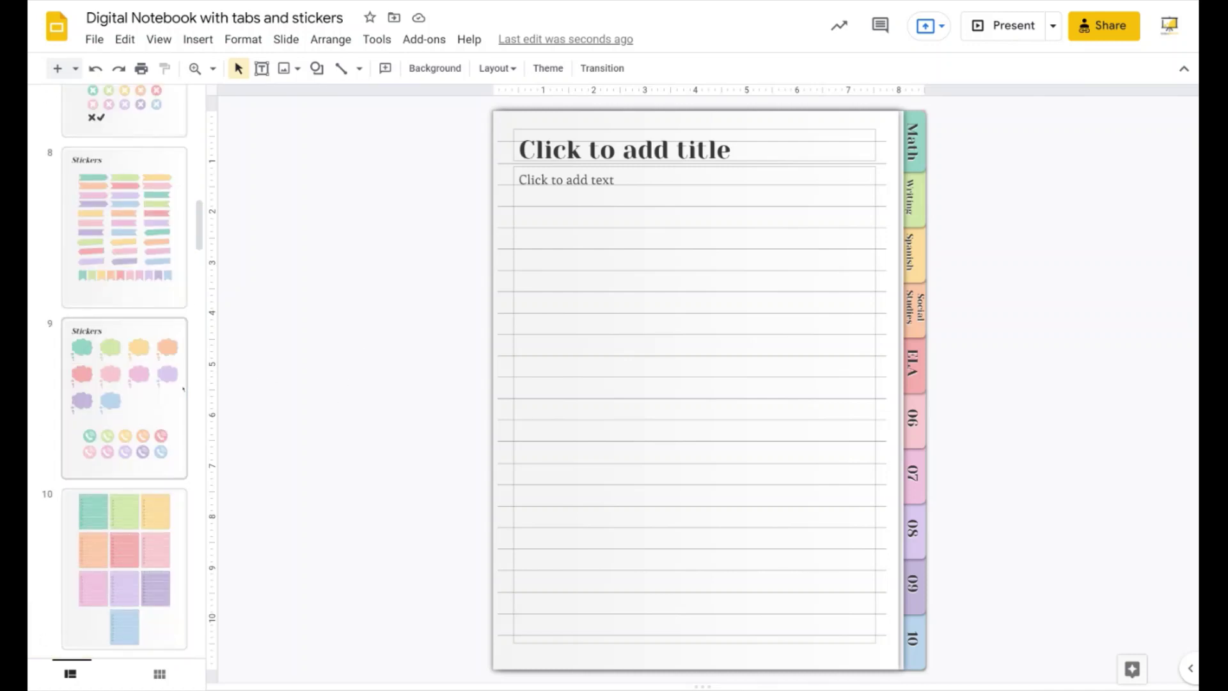
pyautogui.click(124, 227)
pyautogui.click(143, 400)
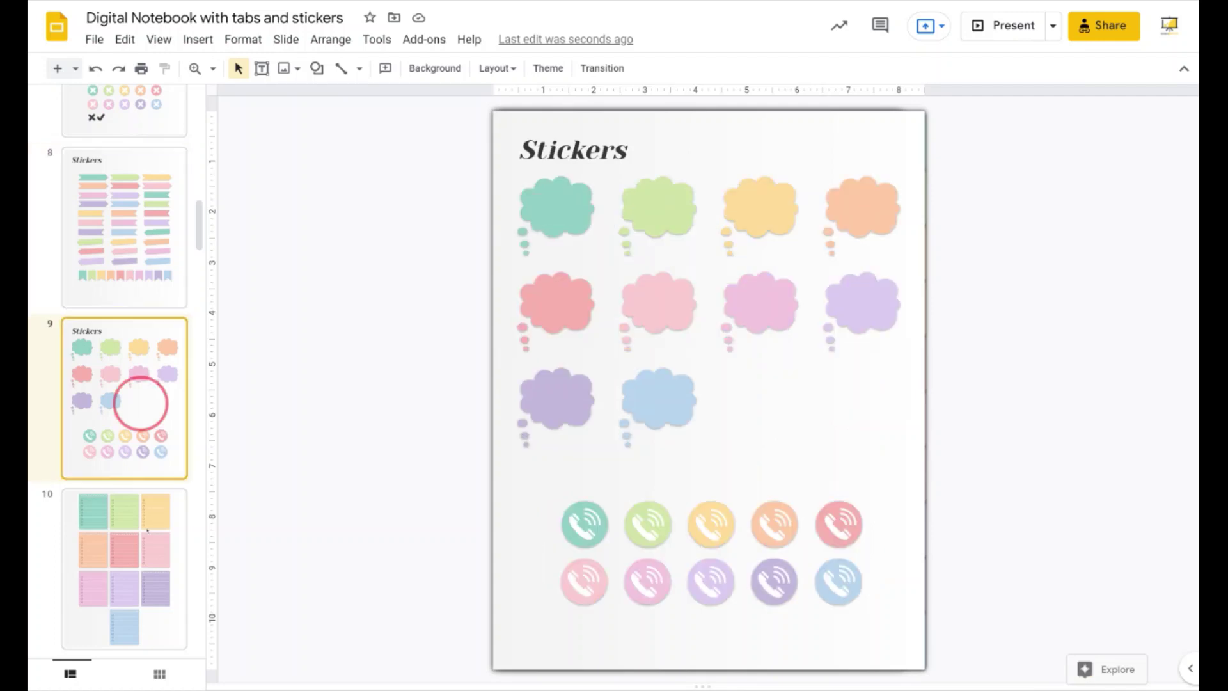
pyautogui.click(149, 545)
pyautogui.scroll(5, 151, 342)
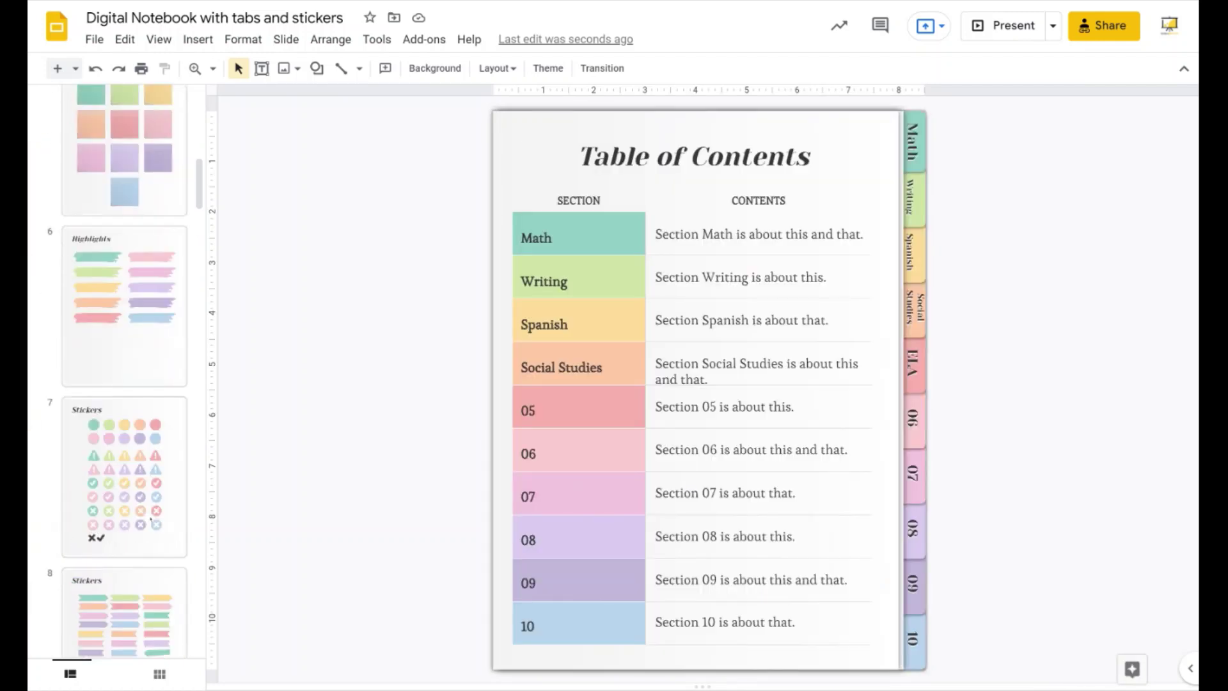
pyautogui.click(151, 342)
pyautogui.scroll(4, 151, 342)
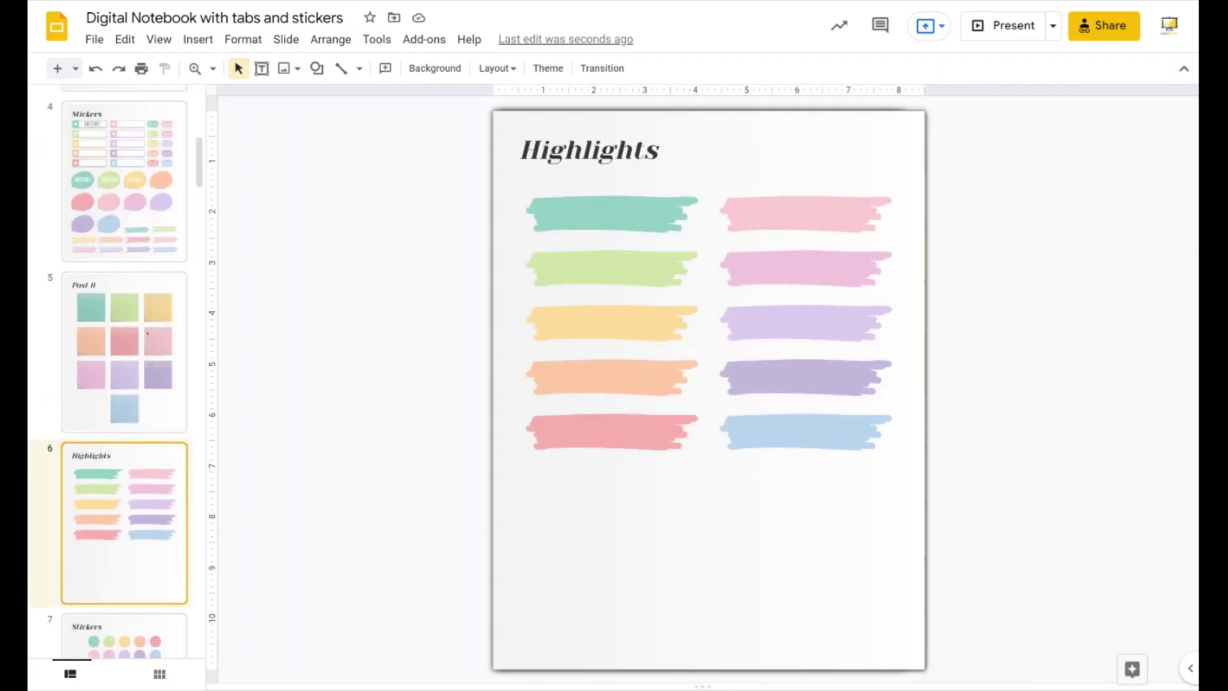
pyautogui.click(142, 292)
pyautogui.click(151, 249)
pyautogui.scroll(5, 152, 268)
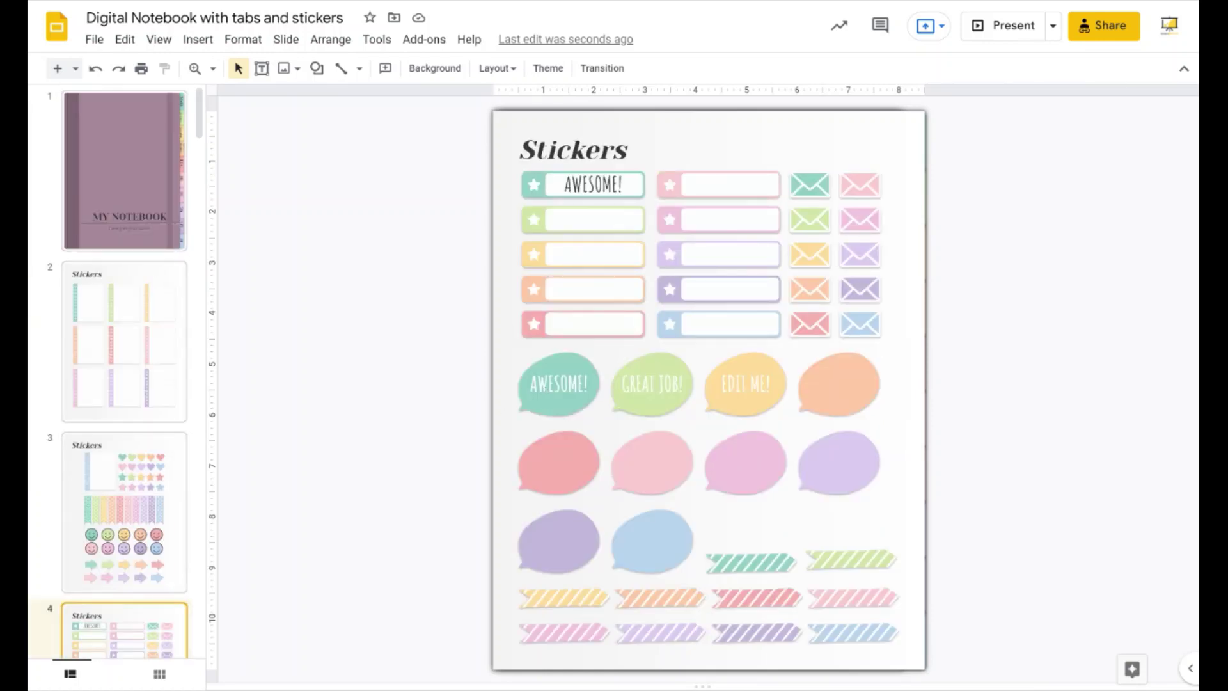
pyautogui.click(557, 384)
pyautogui.click(678, 384)
pyautogui.click(736, 384)
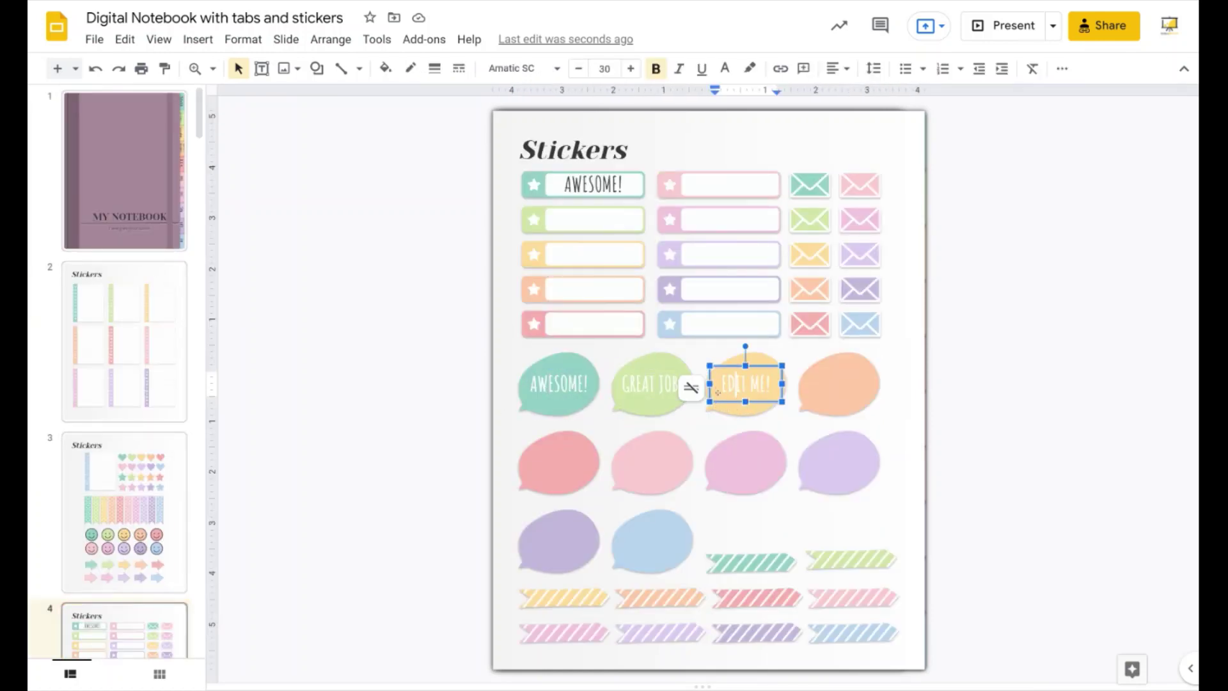
pyautogui.click(733, 387)
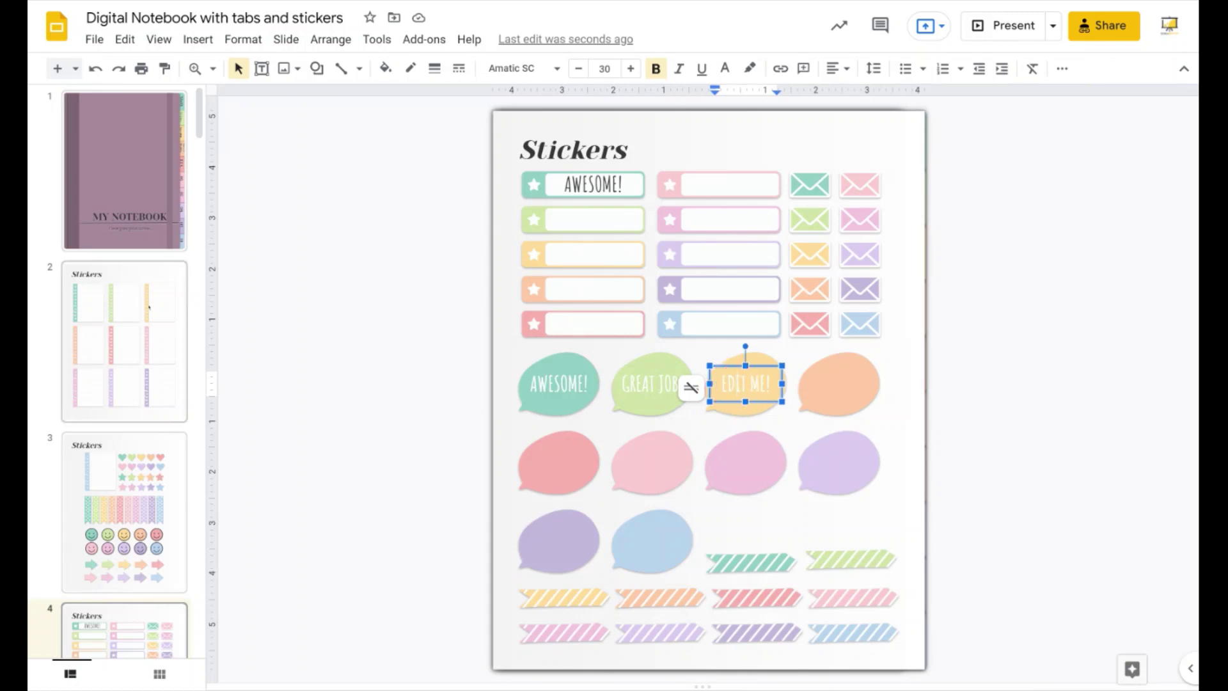
pyautogui.click(359, 313)
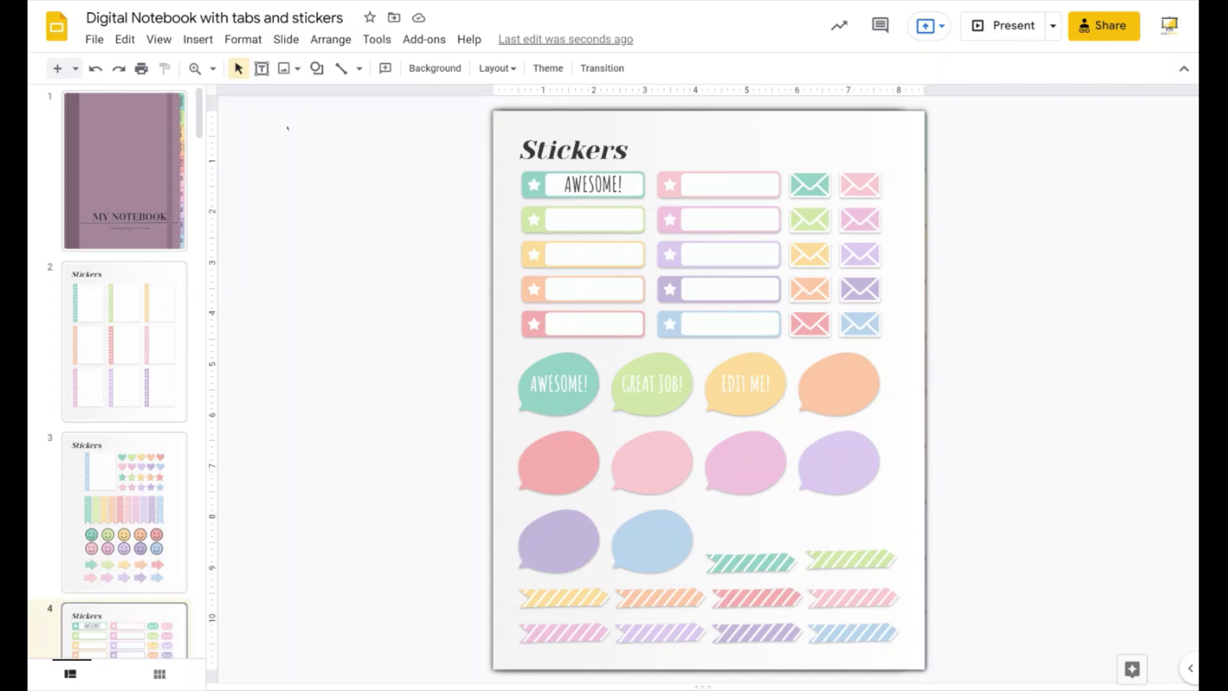
# In the theme colours, set Text and background 1 to light magenta and 2 to lavender #d9d2e9.
pyautogui.click(286, 39)
pyautogui.click(340, 308)
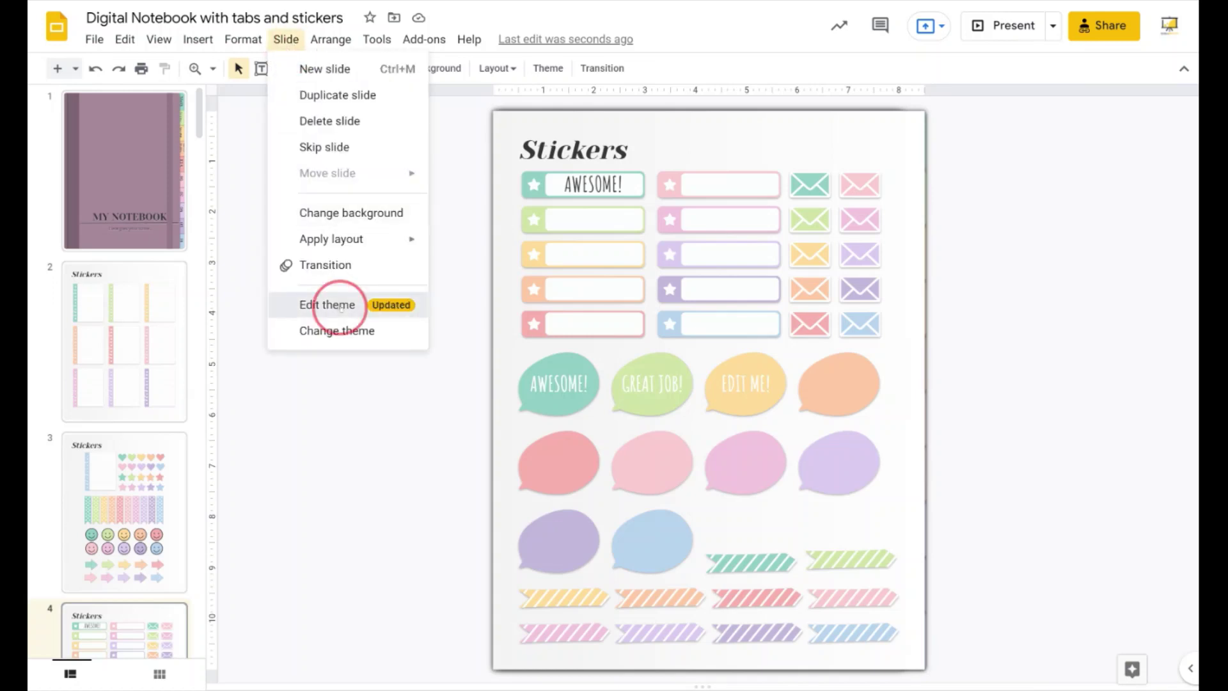
pyautogui.click(452, 252)
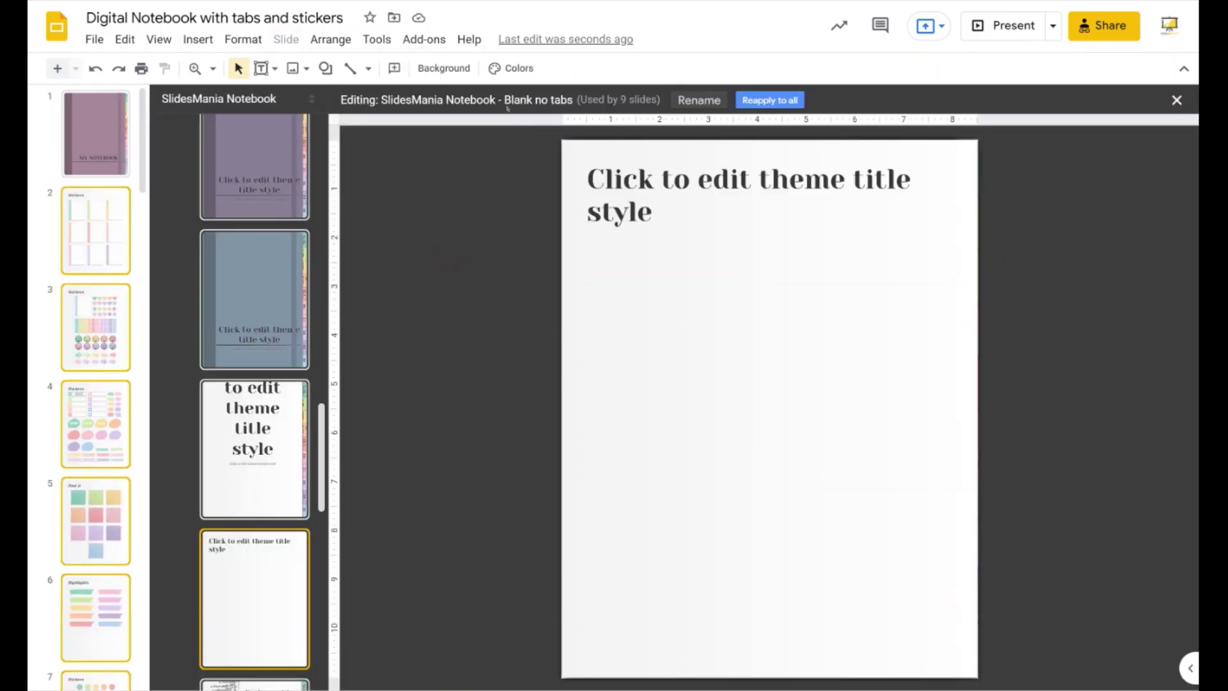
pyautogui.click(515, 67)
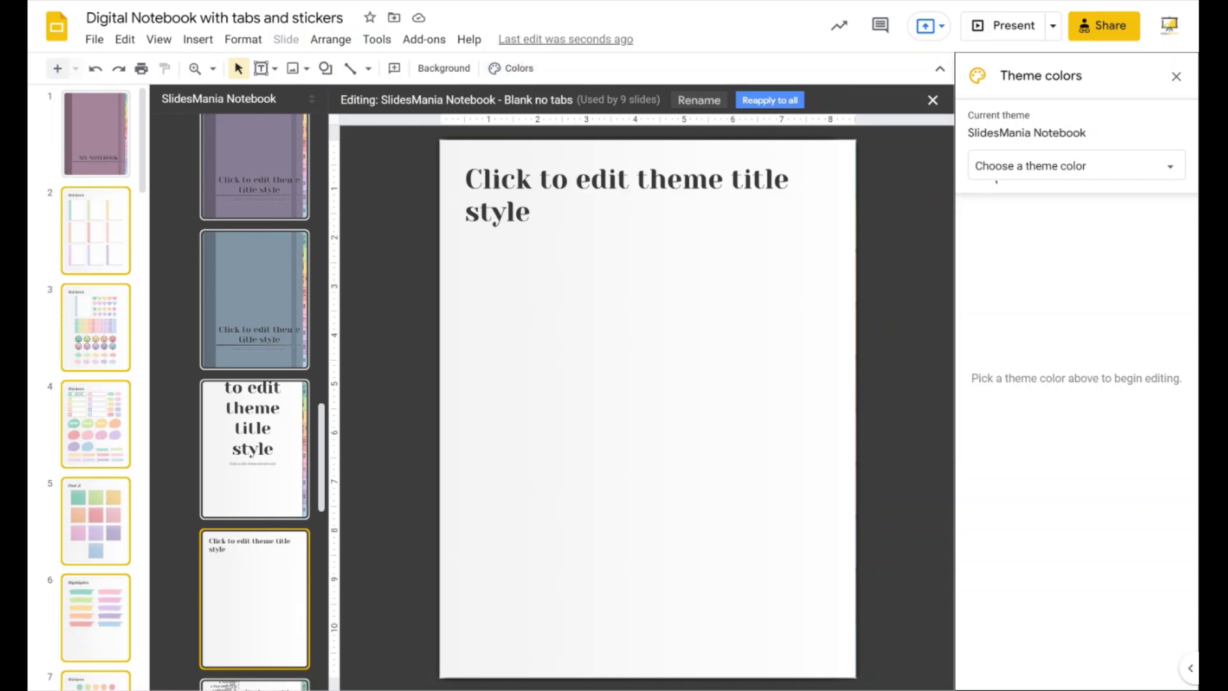
pyautogui.click(1015, 165)
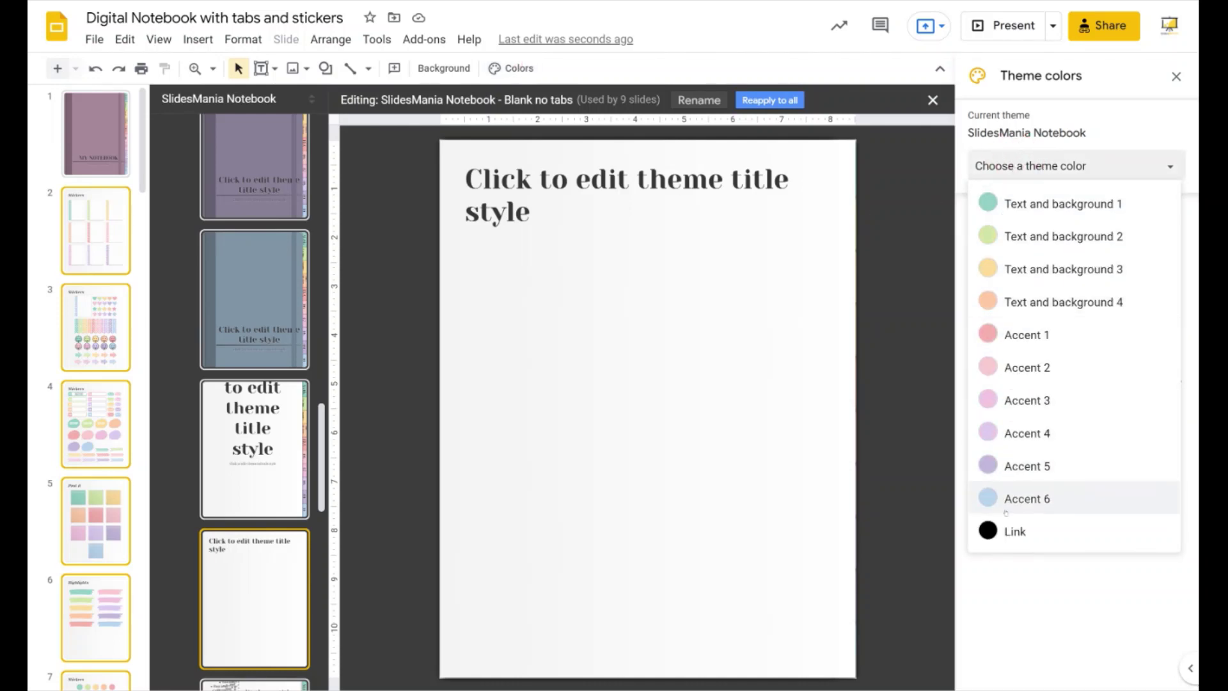
pyautogui.click(1005, 217)
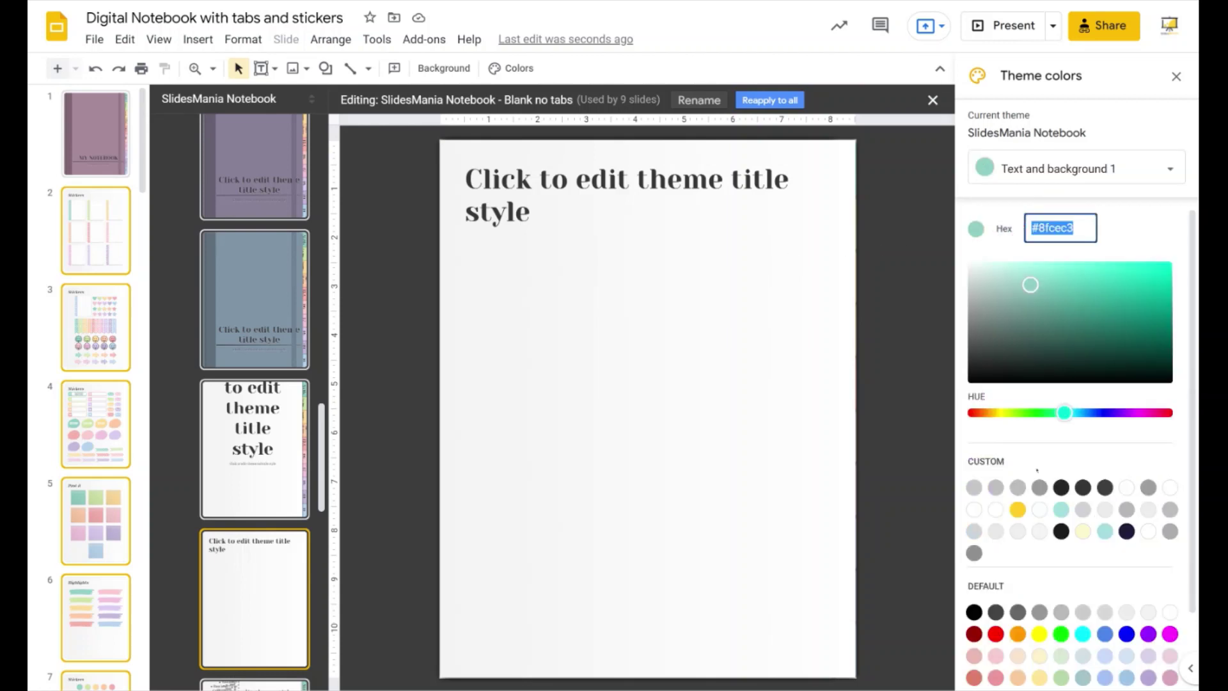
pyautogui.scroll(-1, 1037, 470)
pyautogui.click(1170, 568)
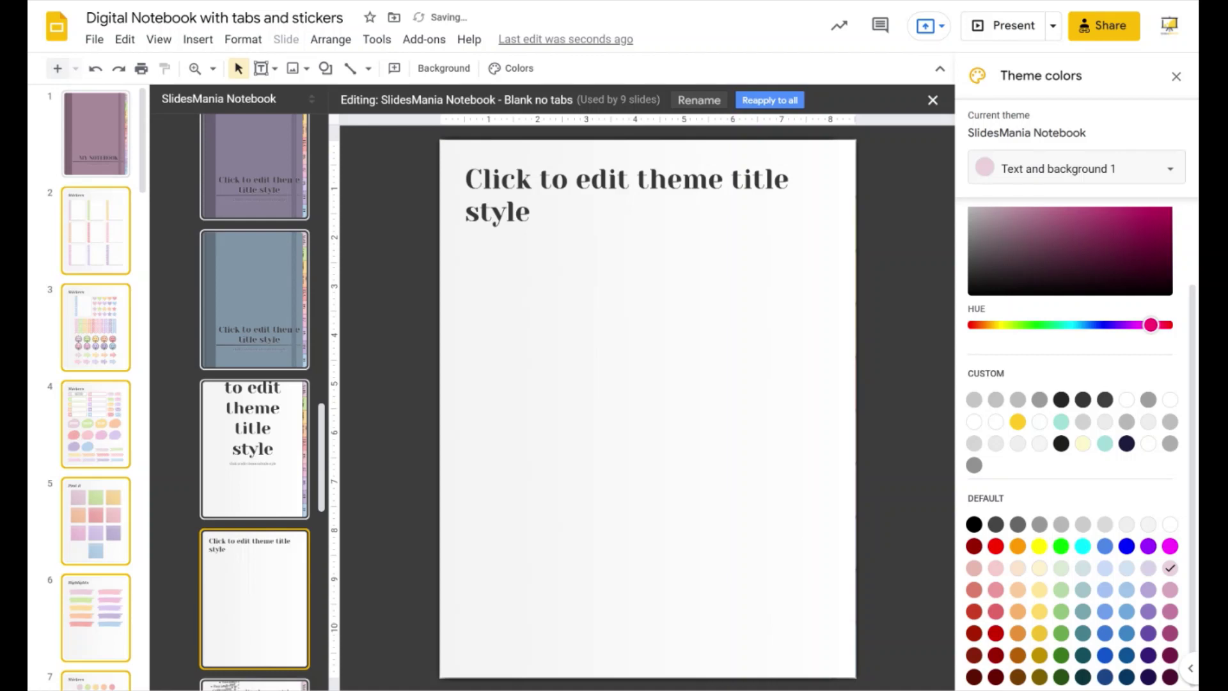
pyautogui.click(1065, 172)
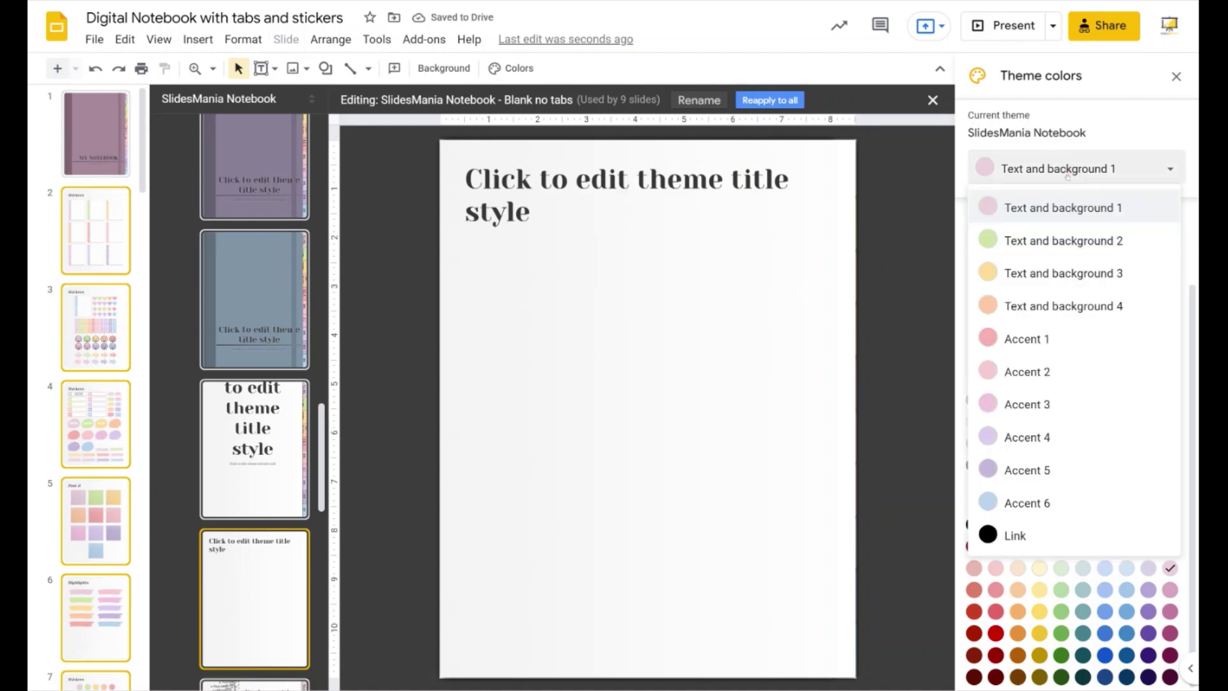
pyautogui.click(1056, 242)
pyautogui.click(1149, 656)
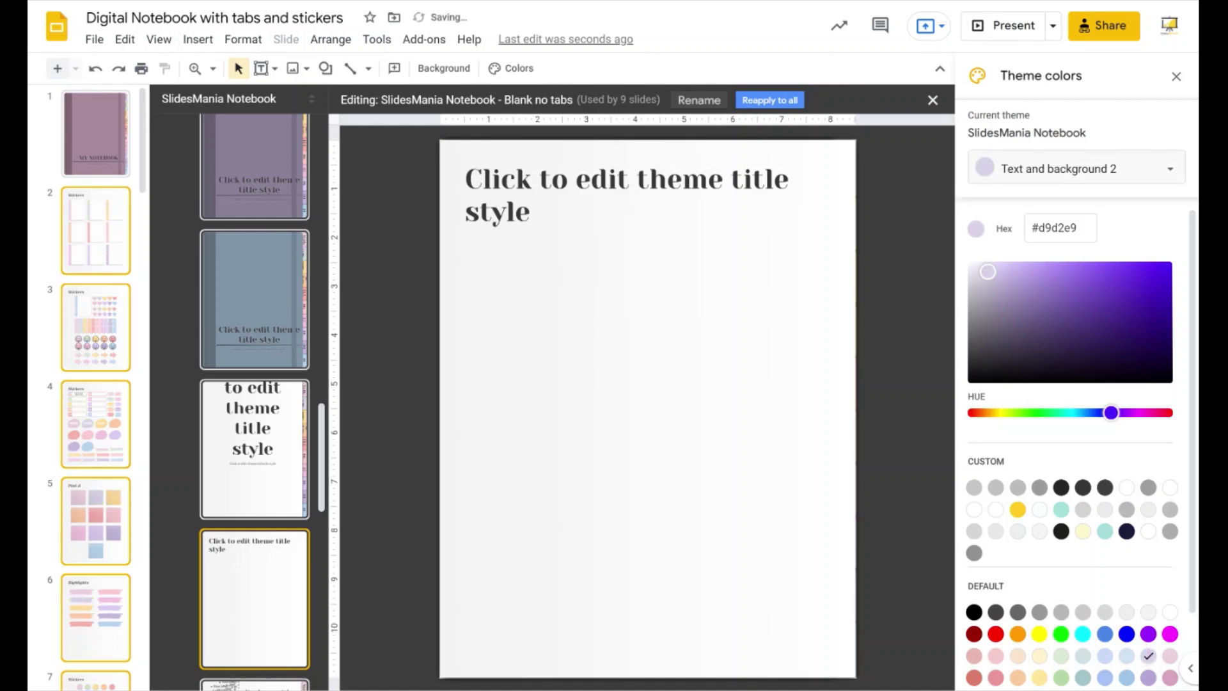
# Set Text and background 3 #cfe2f3, 4 #c9daf8, Accent 1 #d0e0e3 and Accent 2 #d9ead3.
pyautogui.click(1022, 168)
pyautogui.click(1018, 272)
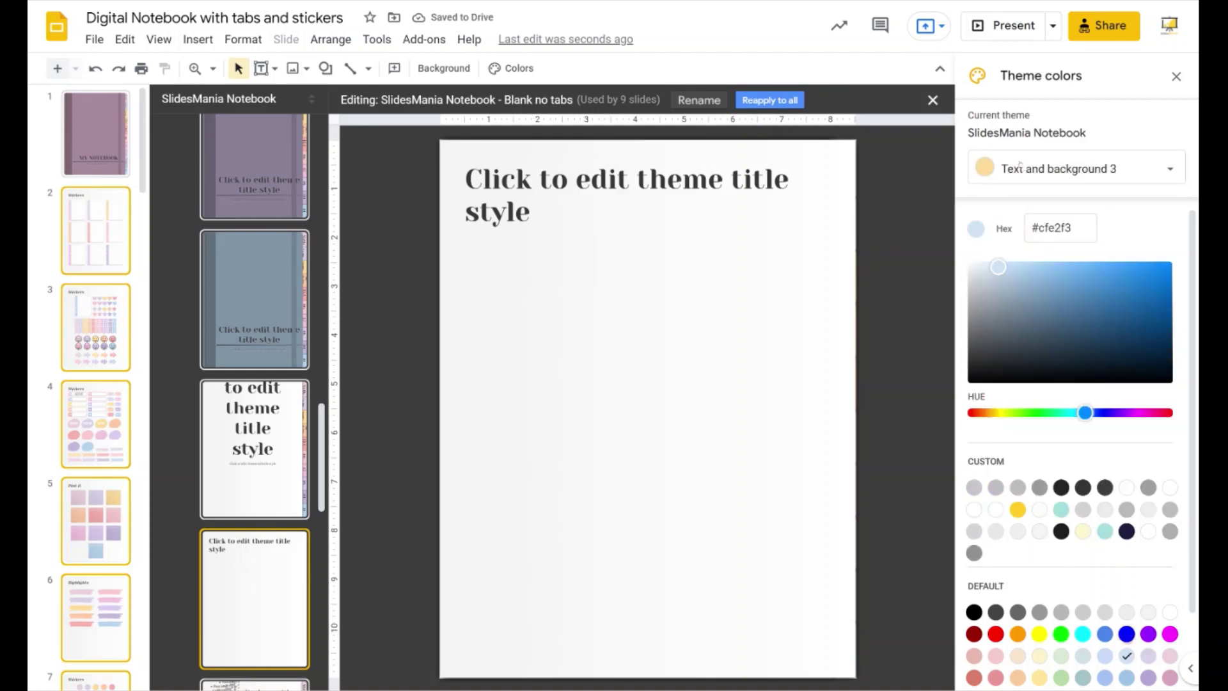
pyautogui.click(1021, 168)
pyautogui.click(1017, 304)
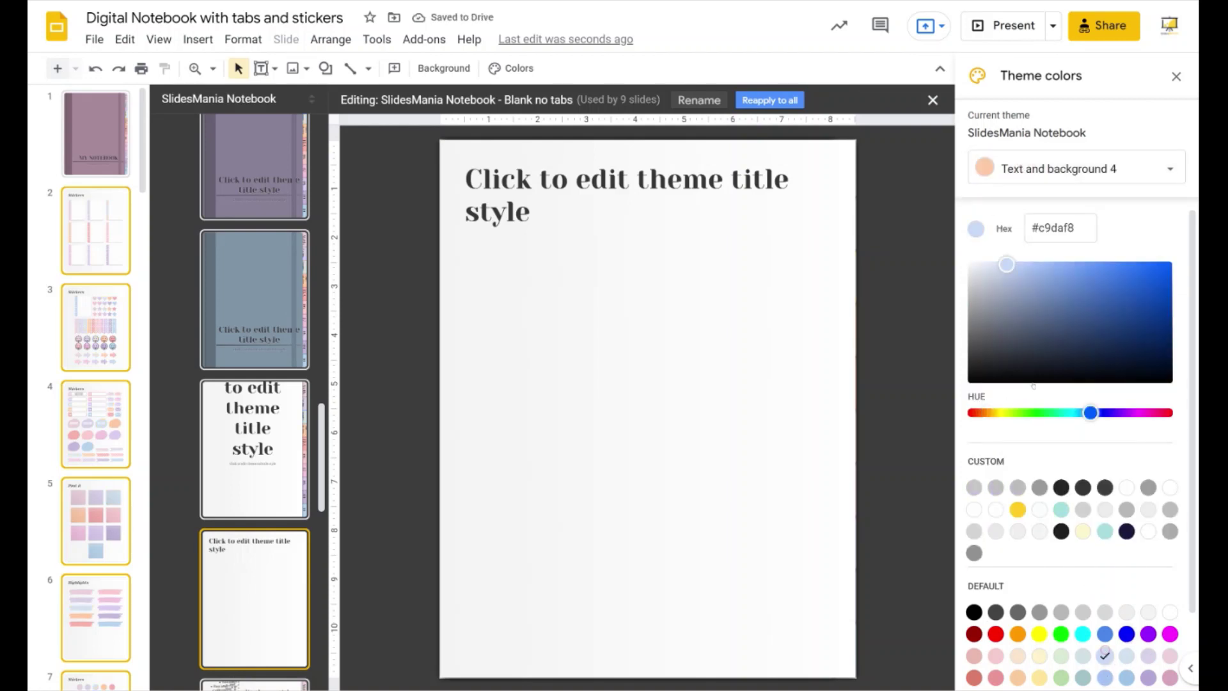
pyautogui.click(1021, 168)
pyautogui.click(1017, 337)
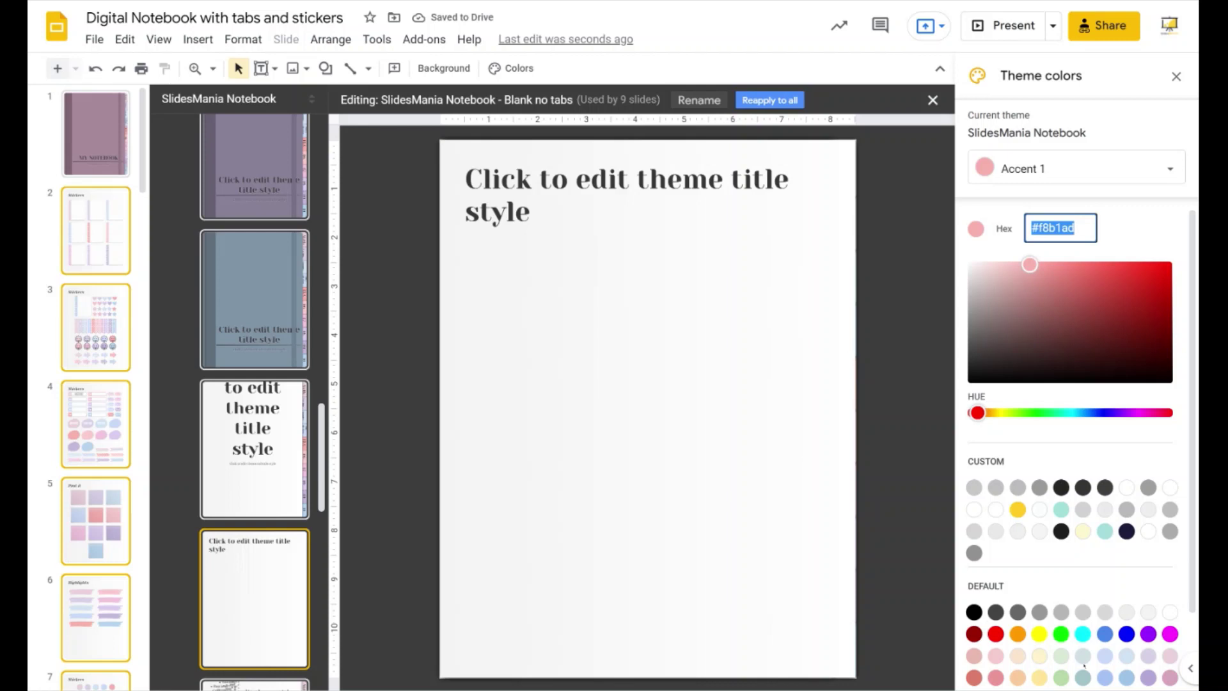
pyautogui.click(1022, 169)
pyautogui.click(1018, 370)
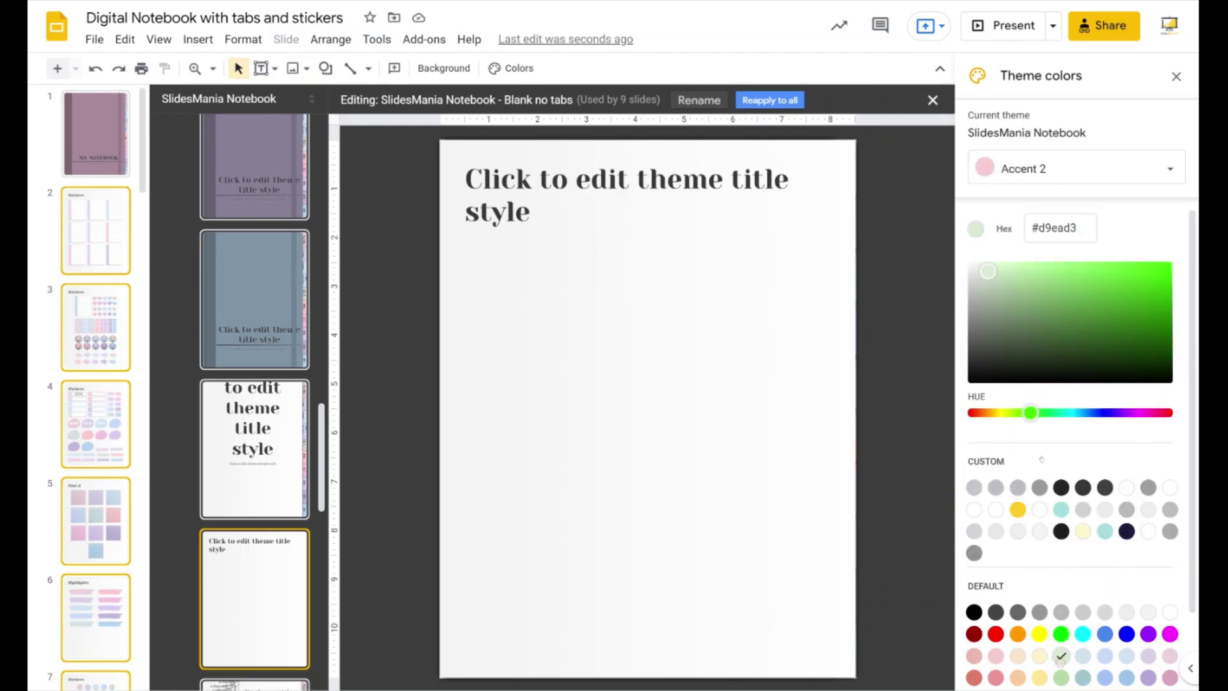
# Set Accent 3 #fff2cc, Accent 4 #fce5cd, Accent 5 #f4cccc and Accent 6 #e6b8af.
pyautogui.click(1021, 168)
pyautogui.click(1017, 403)
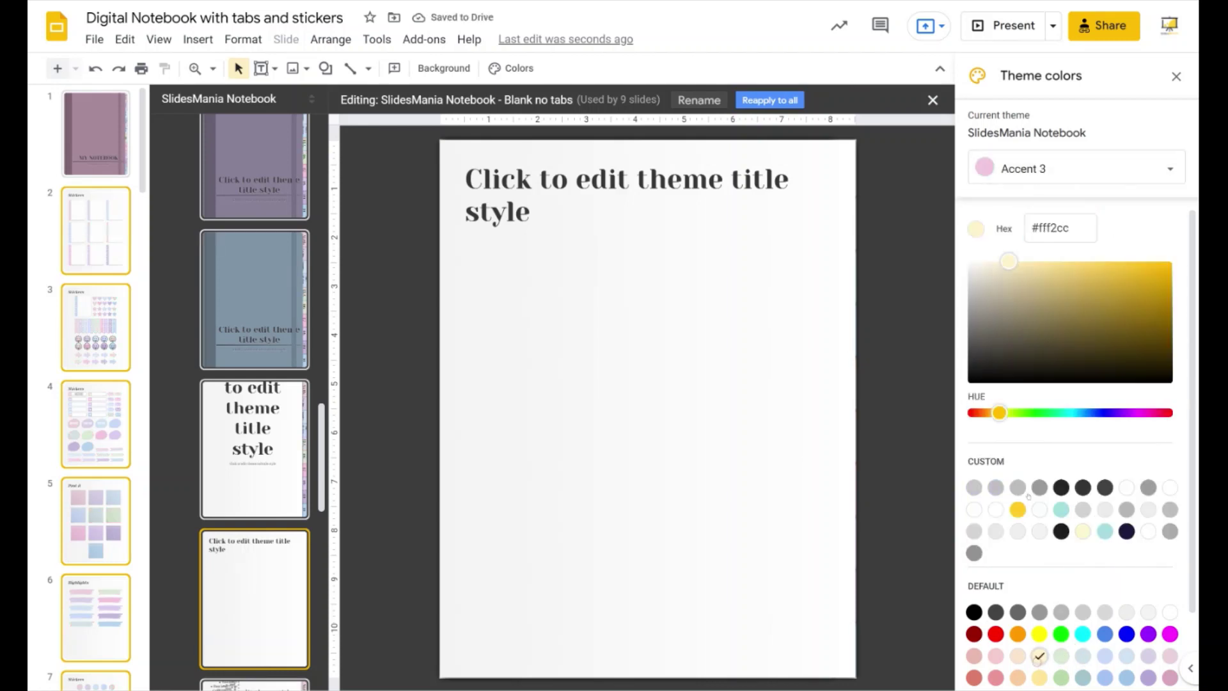
pyautogui.click(1021, 169)
pyautogui.click(1018, 435)
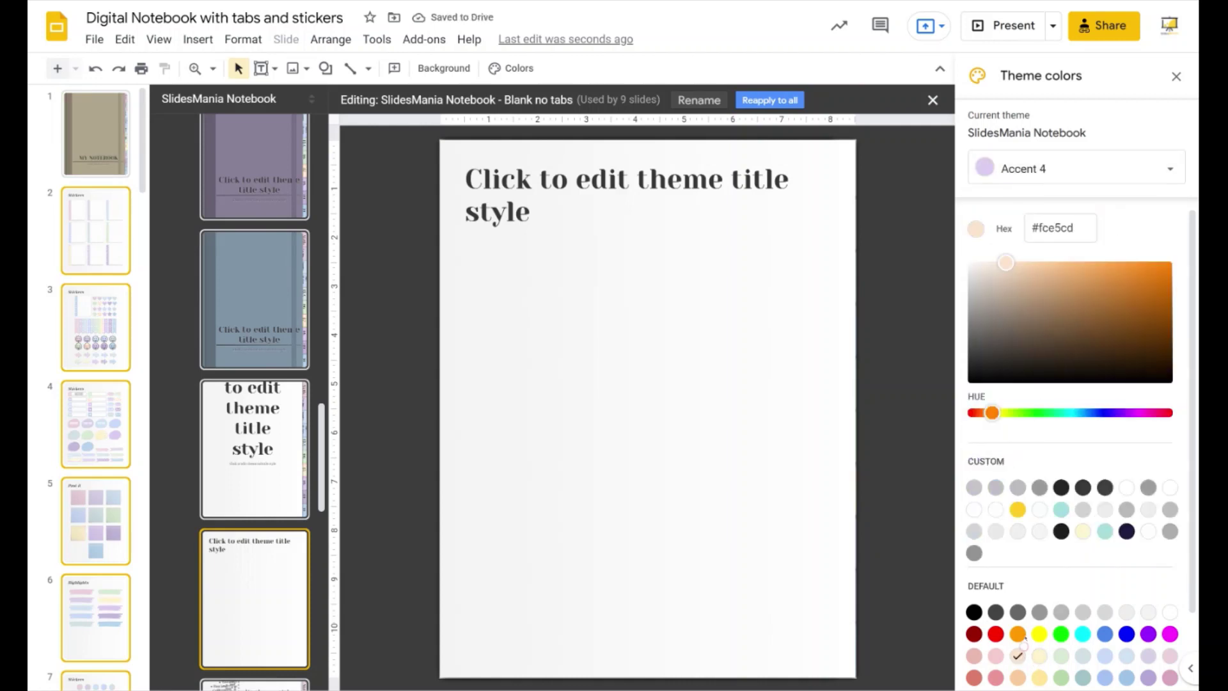
pyautogui.click(1021, 168)
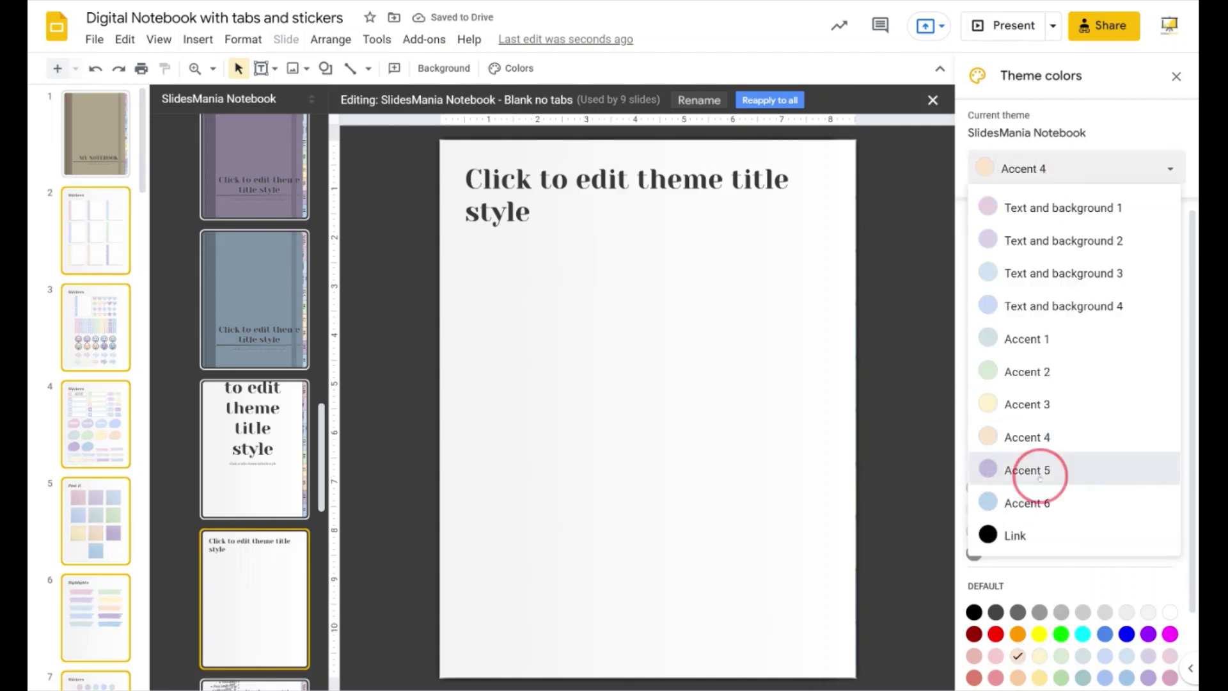
pyautogui.click(1018, 468)
pyautogui.click(1022, 168)
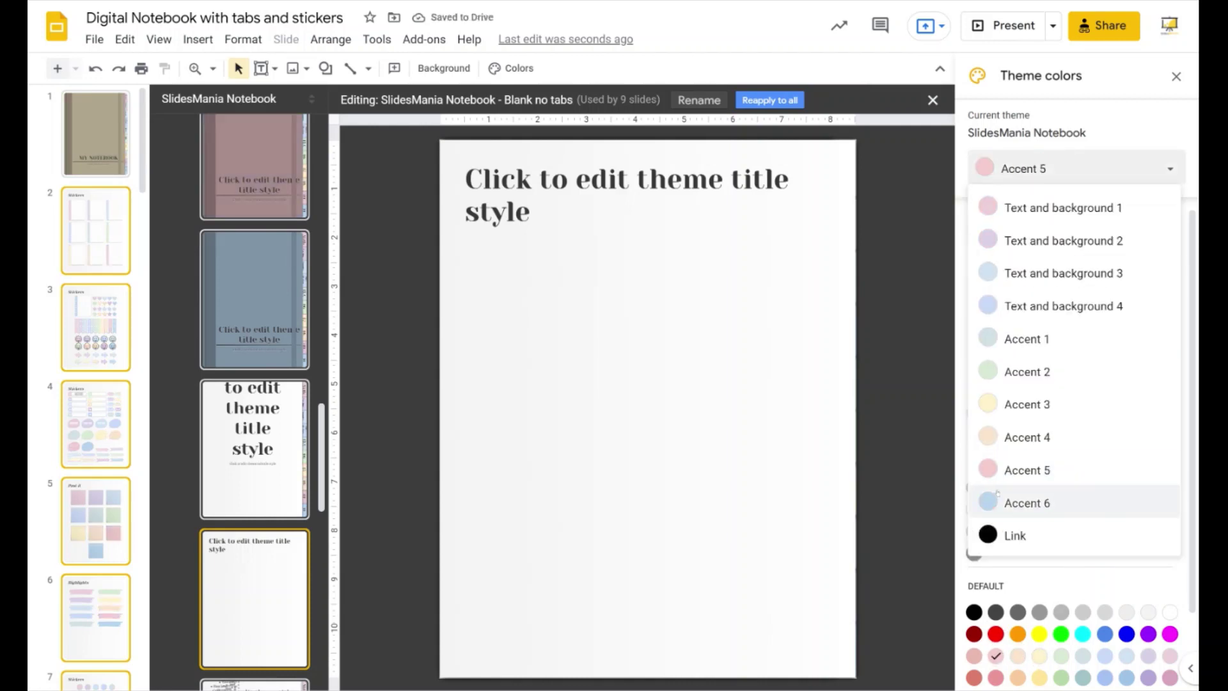
pyautogui.click(1017, 500)
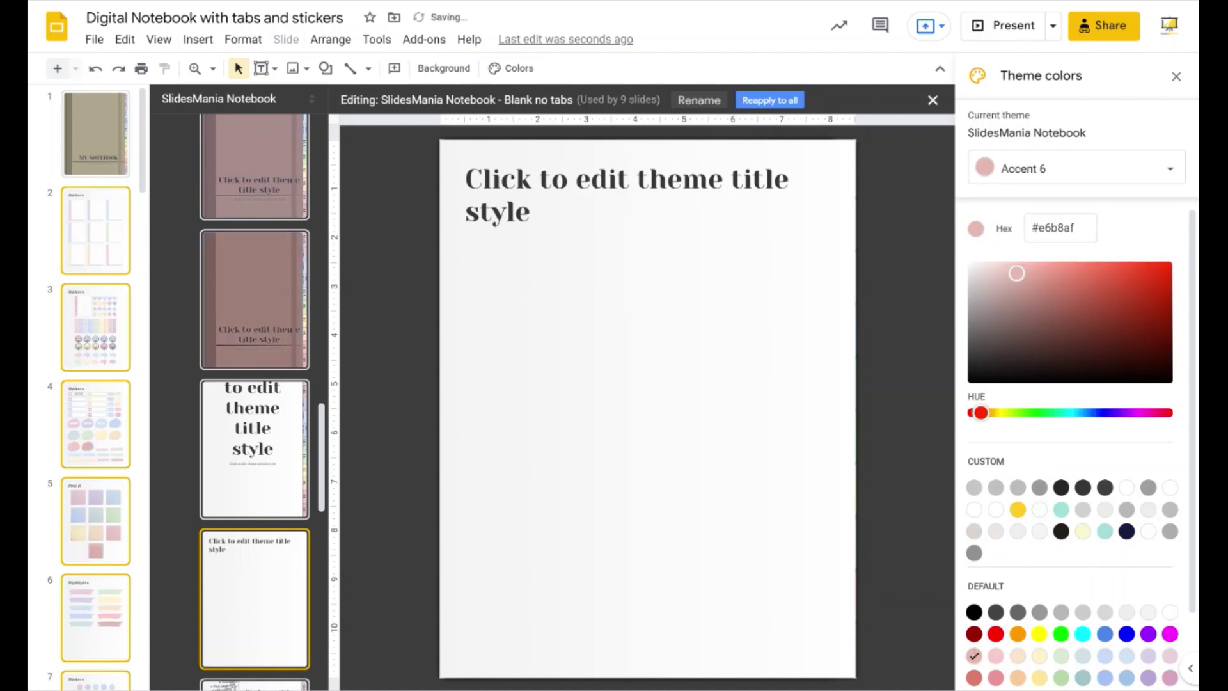
# Close the theme colour settings and review the recoloured slides 3 and 2.
pyautogui.click(1176, 77)
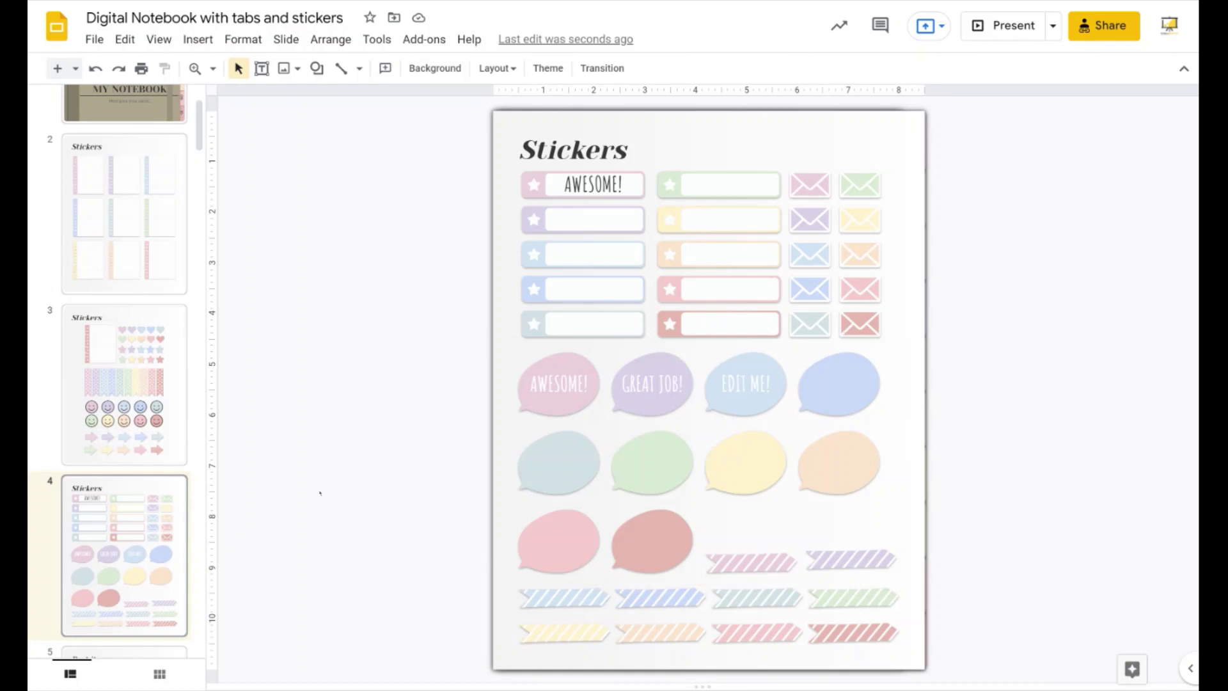
pyautogui.click(151, 443)
pyautogui.scroll(2, 151, 442)
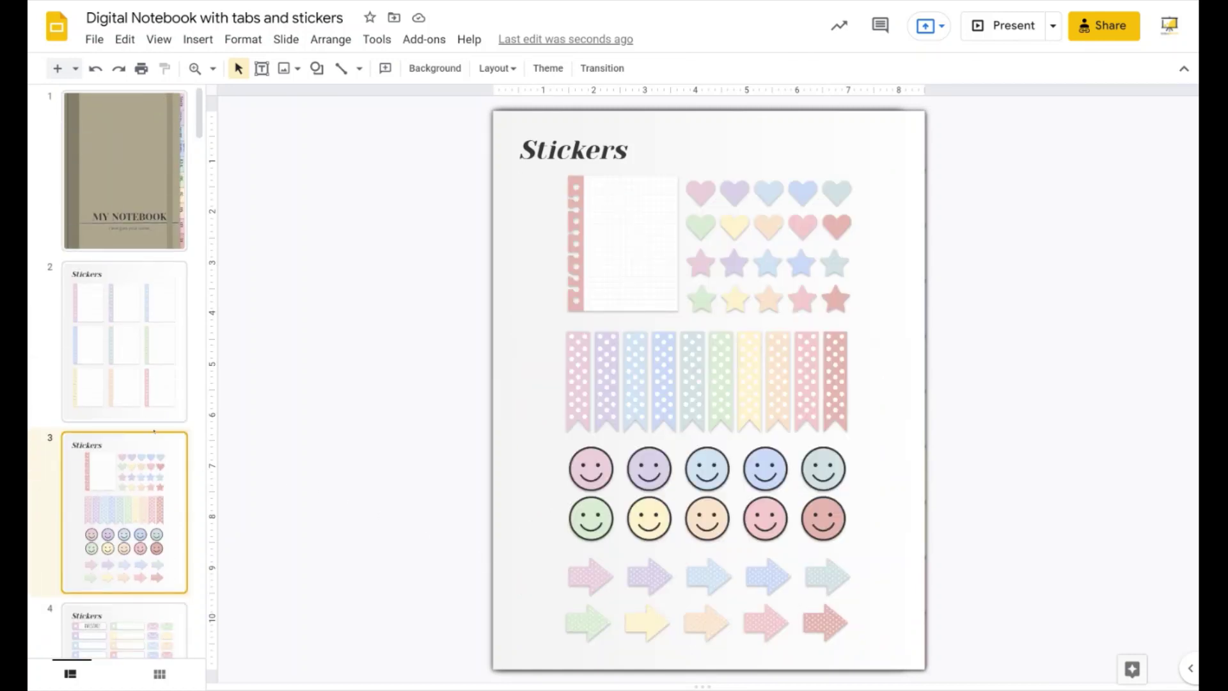
pyautogui.click(157, 339)
# Apply the purple-grey Cover 3 layout to the slide 1 notebook cover.
pyautogui.click(165, 197)
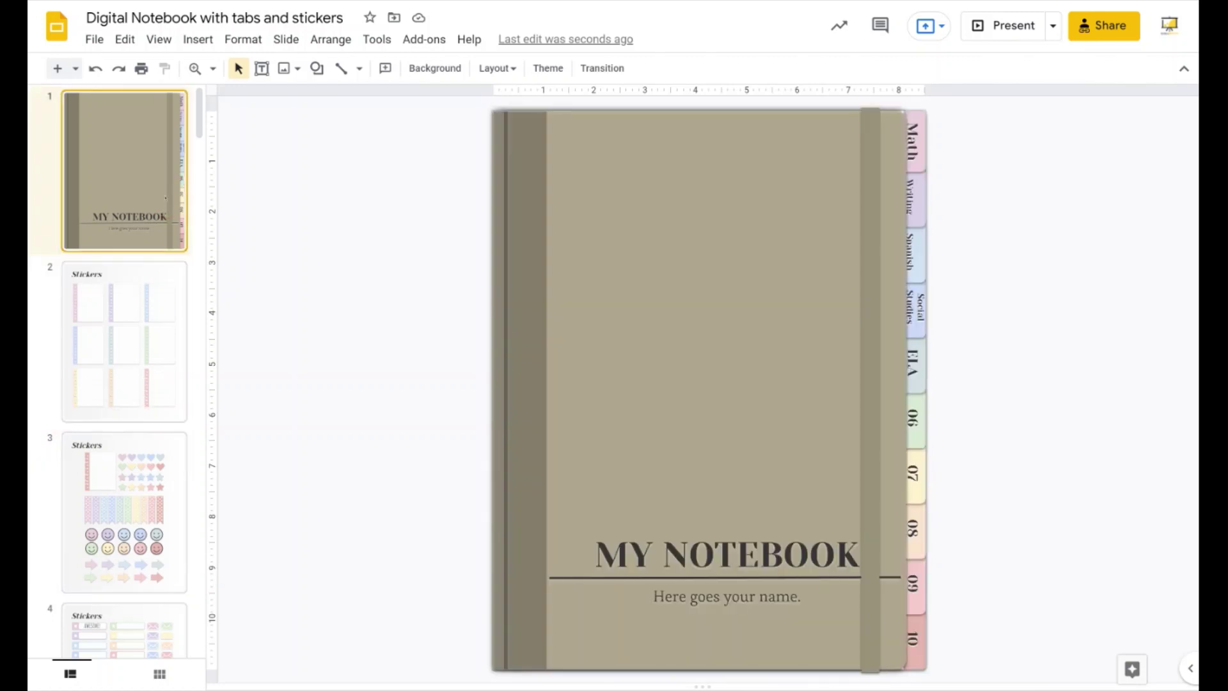
pyautogui.rightClick(165, 197)
pyautogui.moveTo(251, 474)
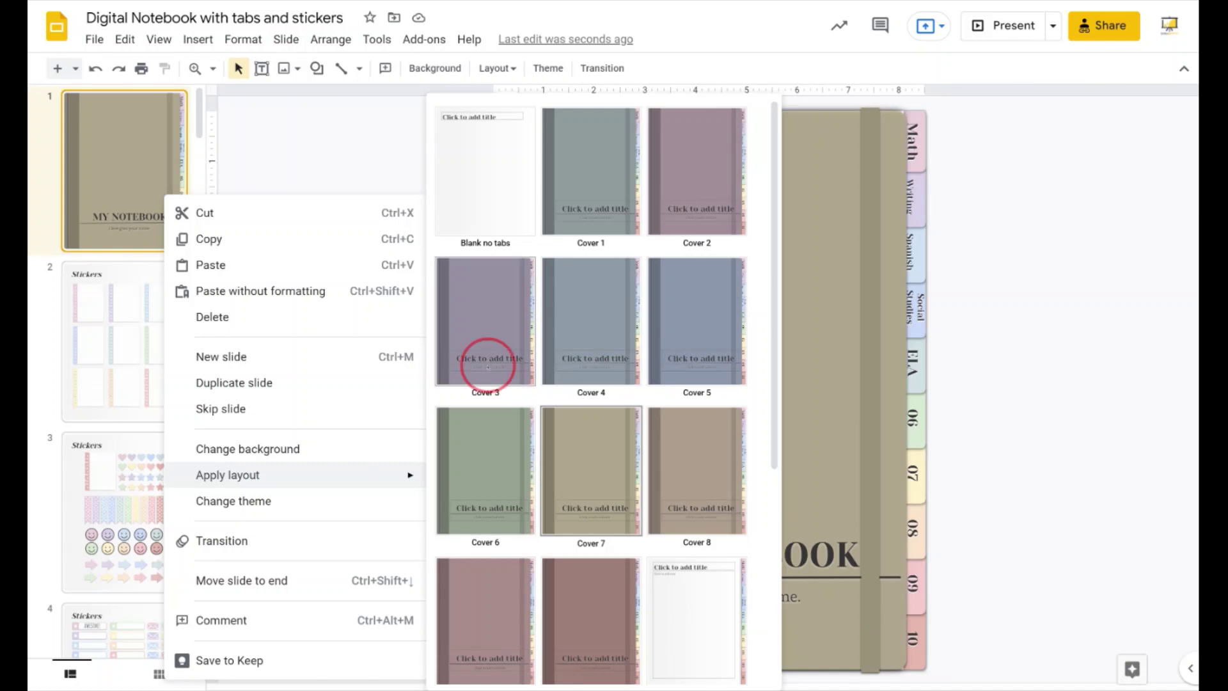
pyautogui.click(487, 367)
pyautogui.scroll(-15, 123, 318)
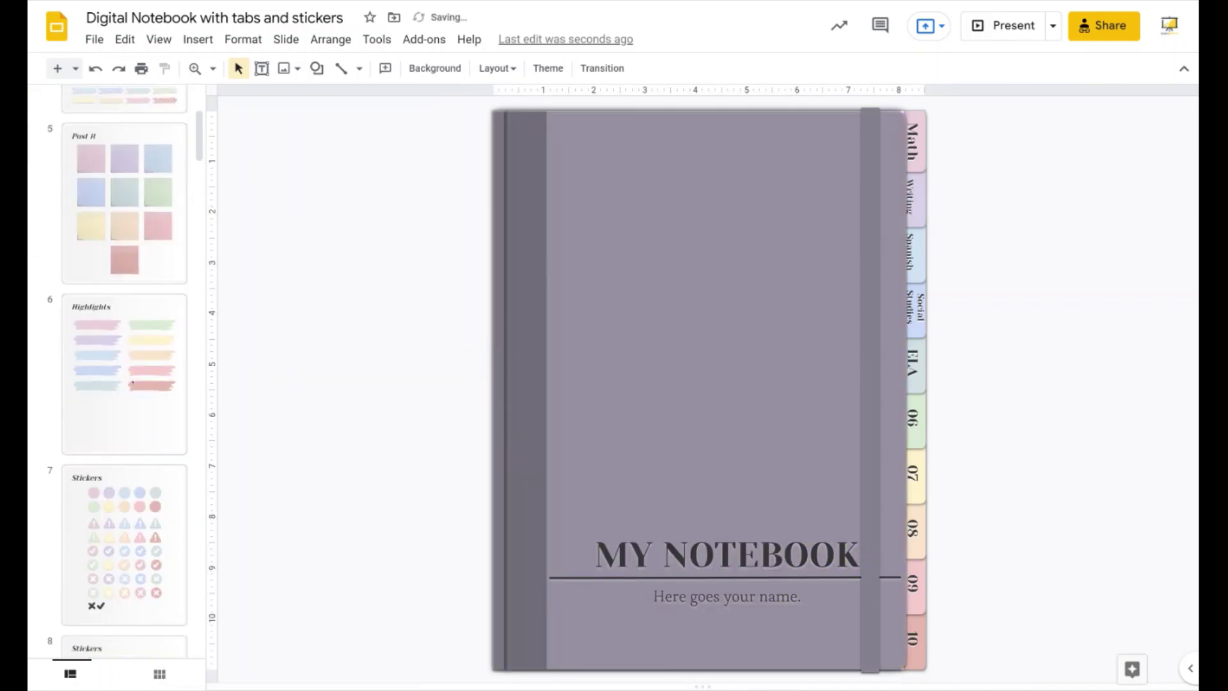
pyautogui.scroll(8, 128, 320)
pyautogui.click(131, 321)
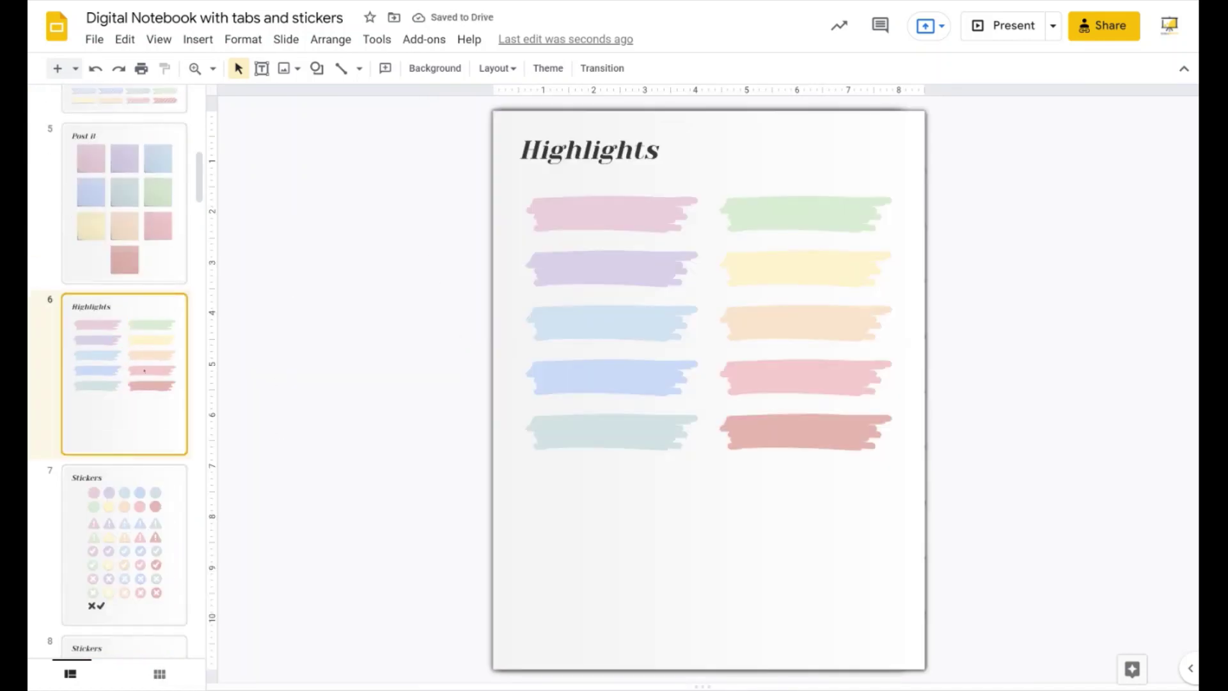
pyautogui.click(755, 436)
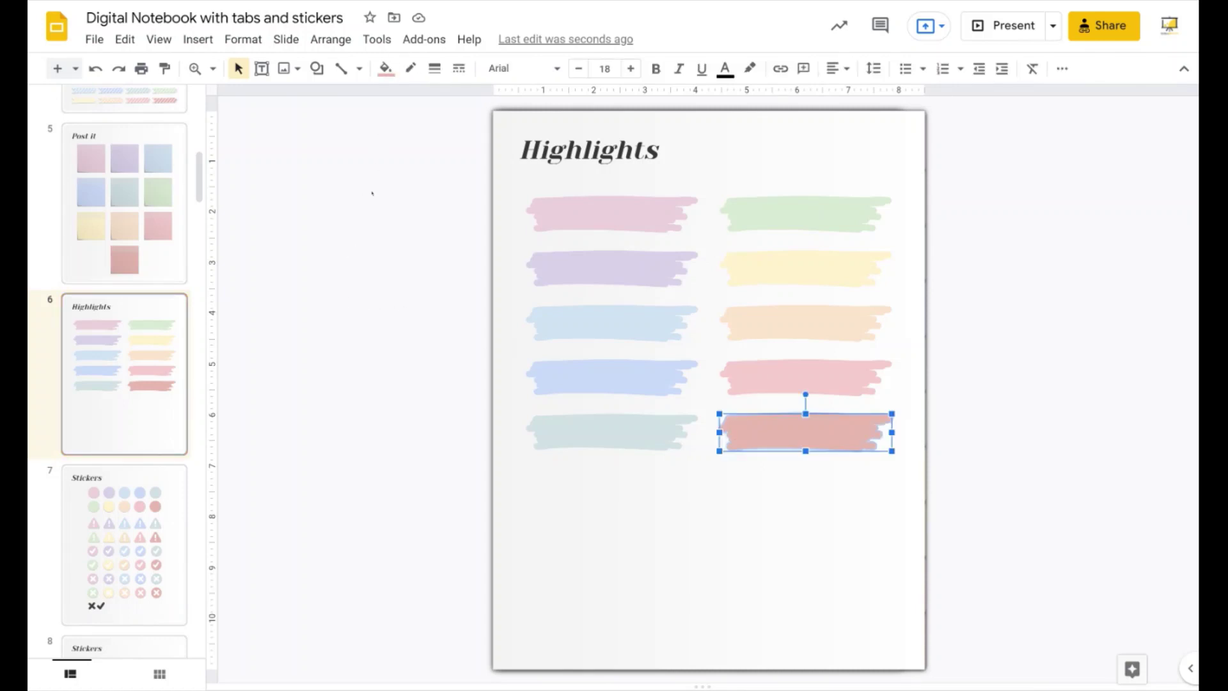
pyautogui.click(361, 271)
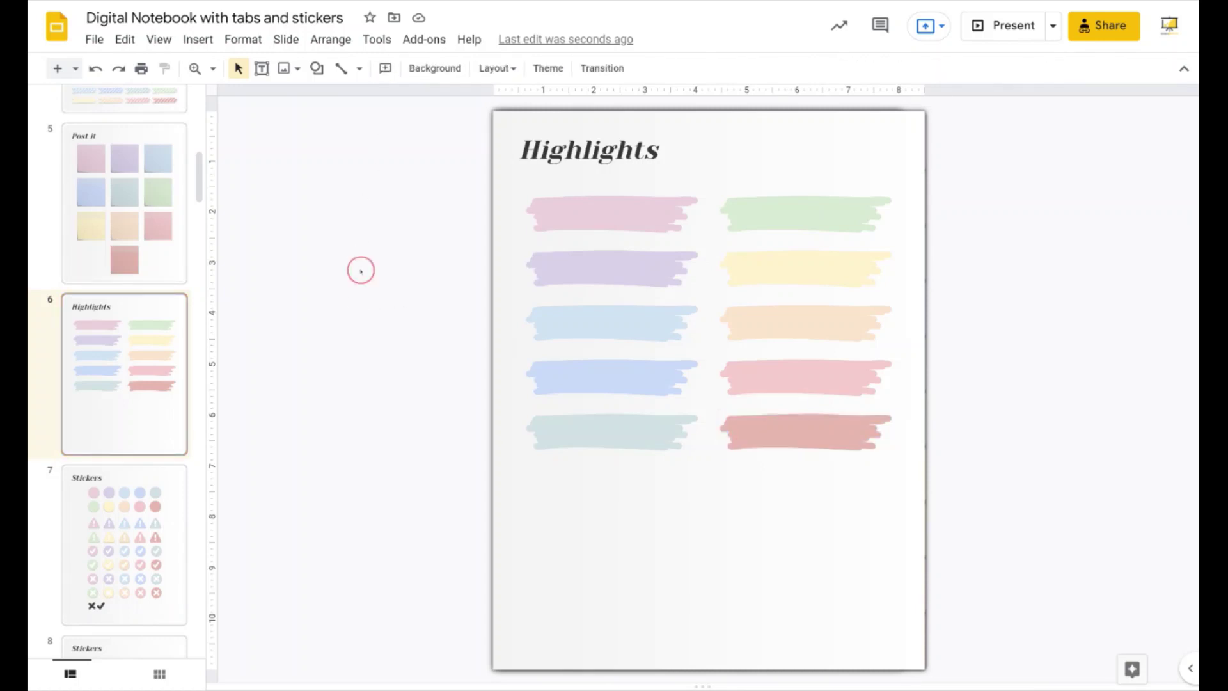
pyautogui.scroll(10, 153, 351)
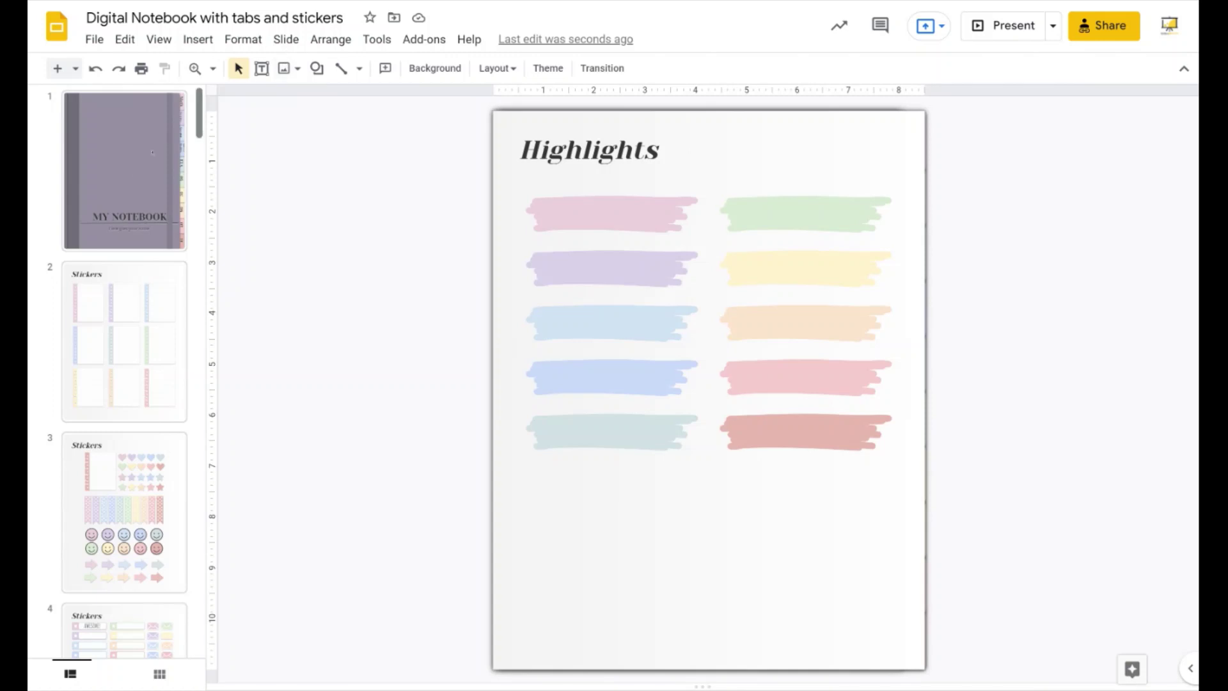
pyautogui.click(183, 229)
# Open the theme editor and switch to the Theme master.
pyautogui.click(286, 39)
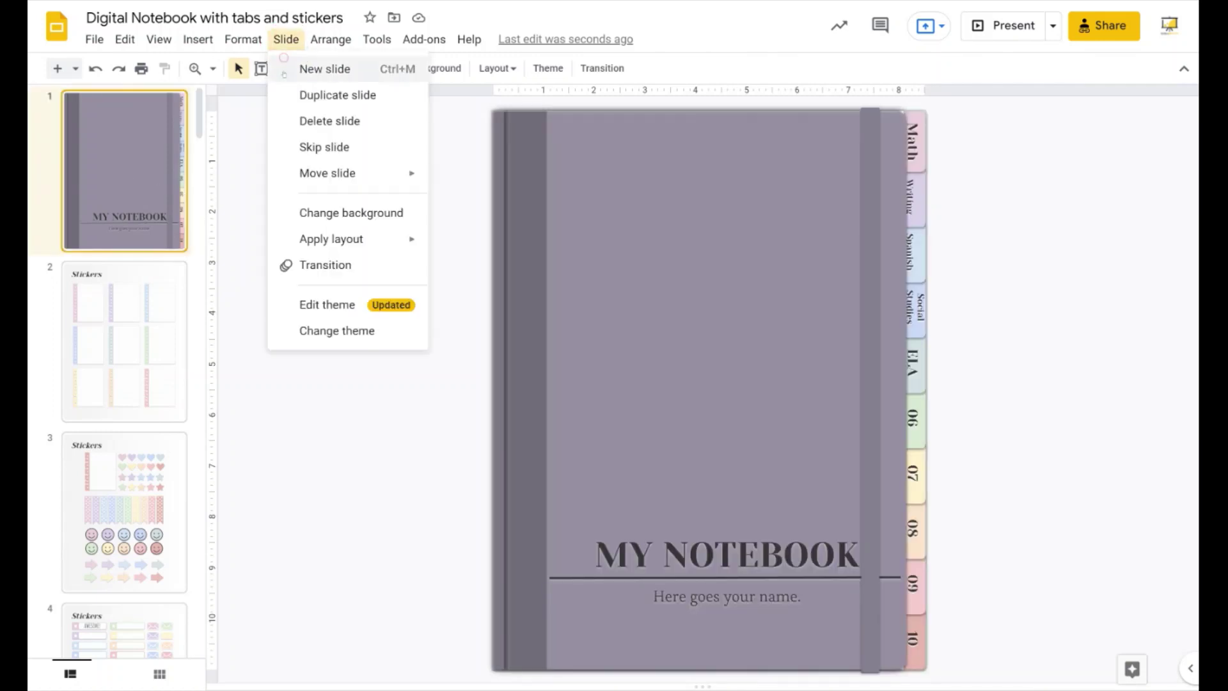
pyautogui.click(301, 306)
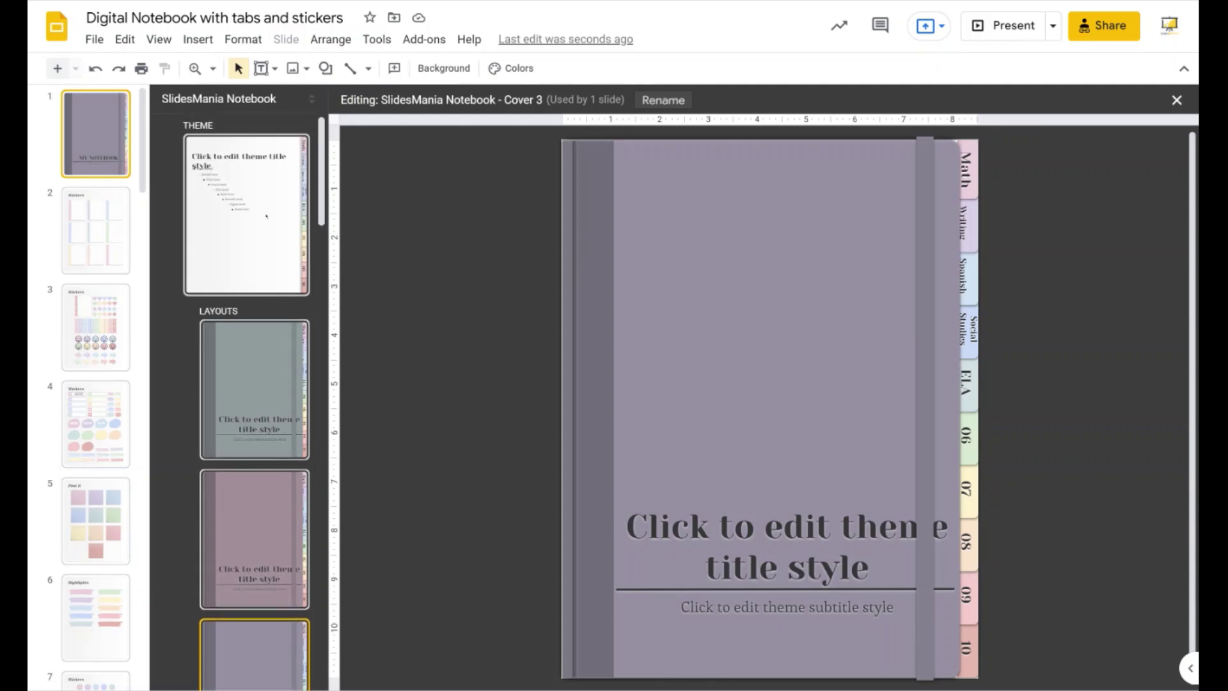
pyautogui.click(266, 216)
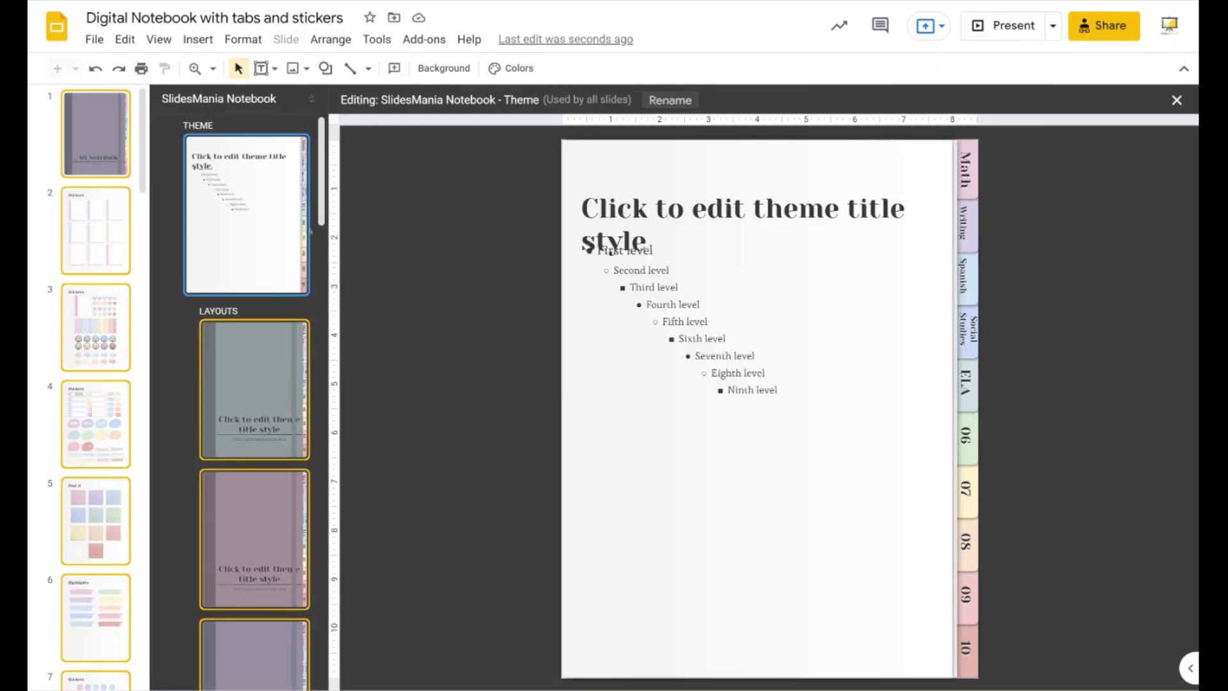
# Delete the 08, 09 and 10 labels from the master's side tabs.
pyautogui.click(977, 652)
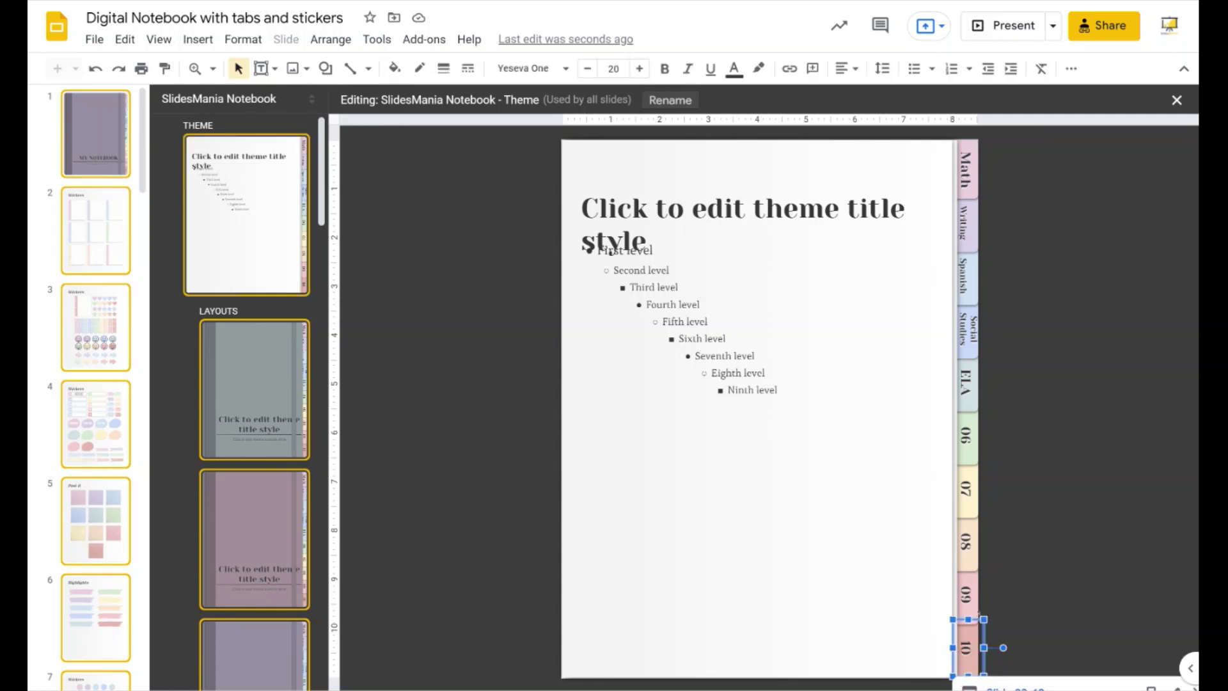
pyautogui.keyDown('shift'); pyautogui.click(979, 602); pyautogui.keyUp('shift')
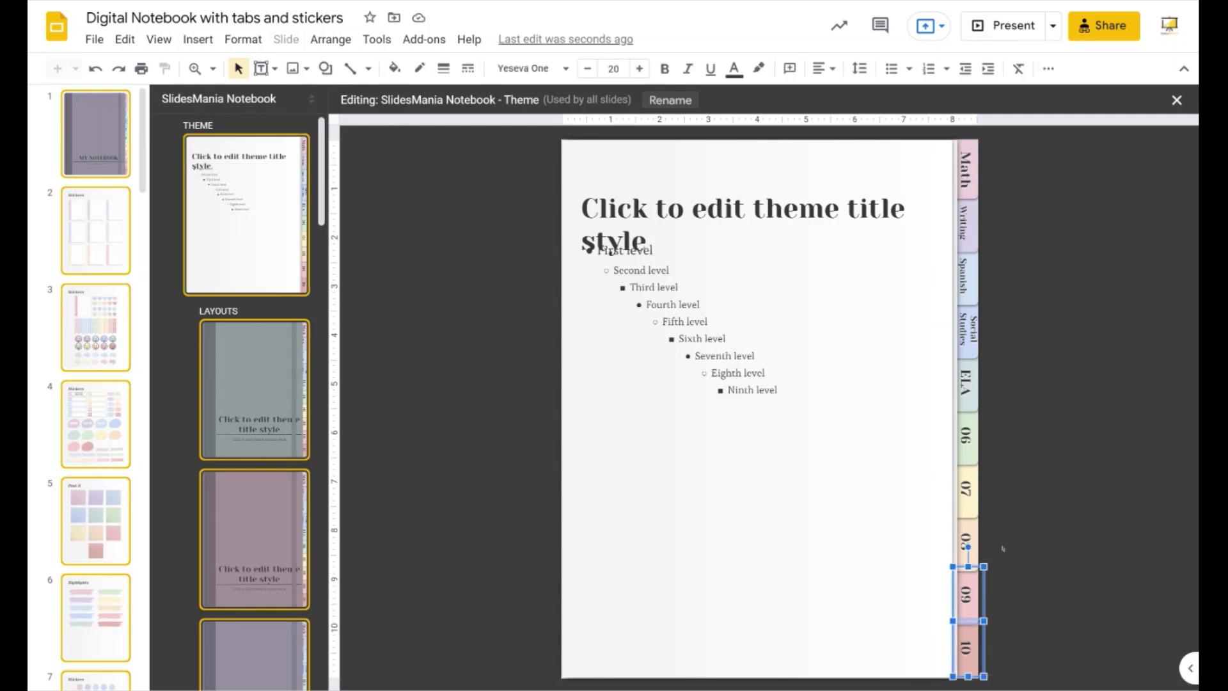
pyautogui.keyDown('shift'); pyautogui.click(982, 544); pyautogui.keyUp('shift')
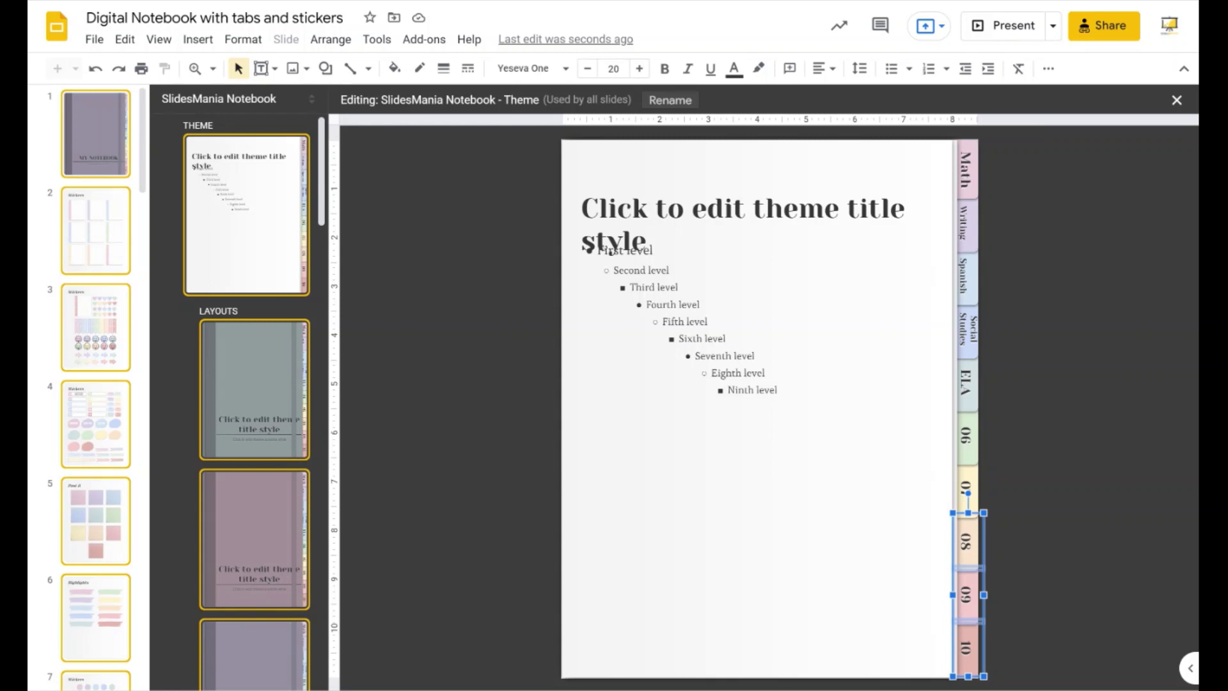
pyautogui.press('Delete')
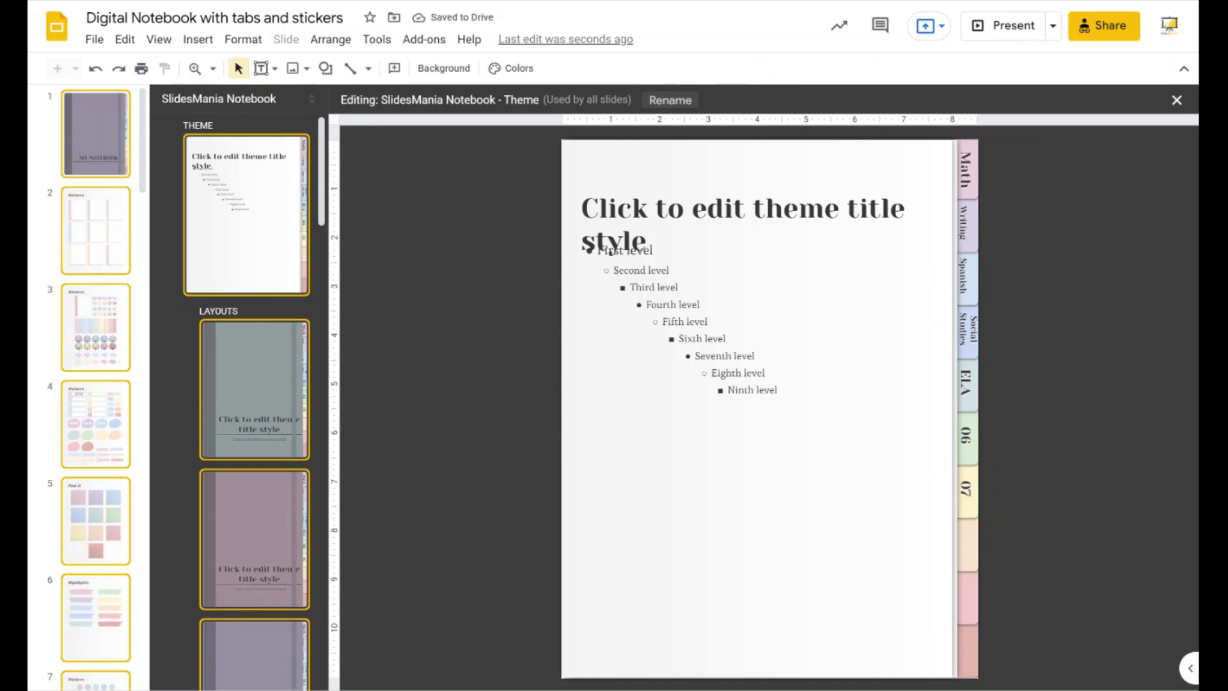
# Delete the three blank tabs at the bottom of the stack.
pyautogui.click(973, 625)
pyautogui.keyDown('shift'); pyautogui.click(967, 598); pyautogui.keyUp('shift')
pyautogui.keyDown('shift'); pyautogui.click(967, 544); pyautogui.keyUp('shift')
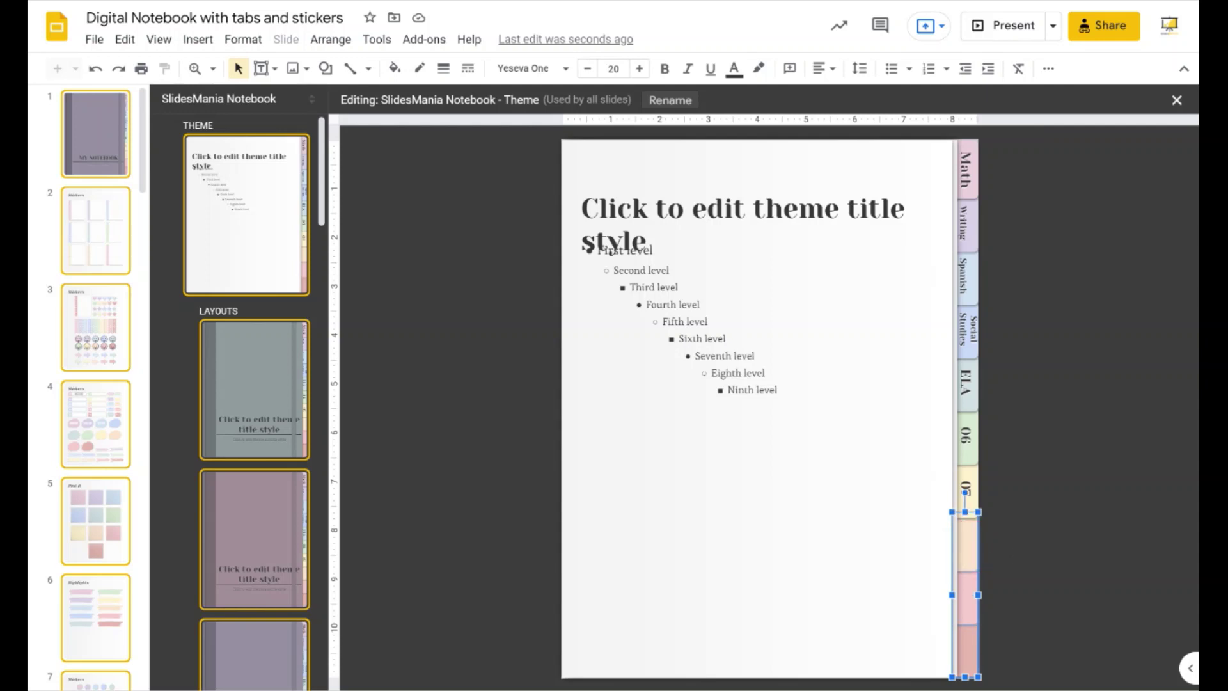
pyautogui.press('Delete')
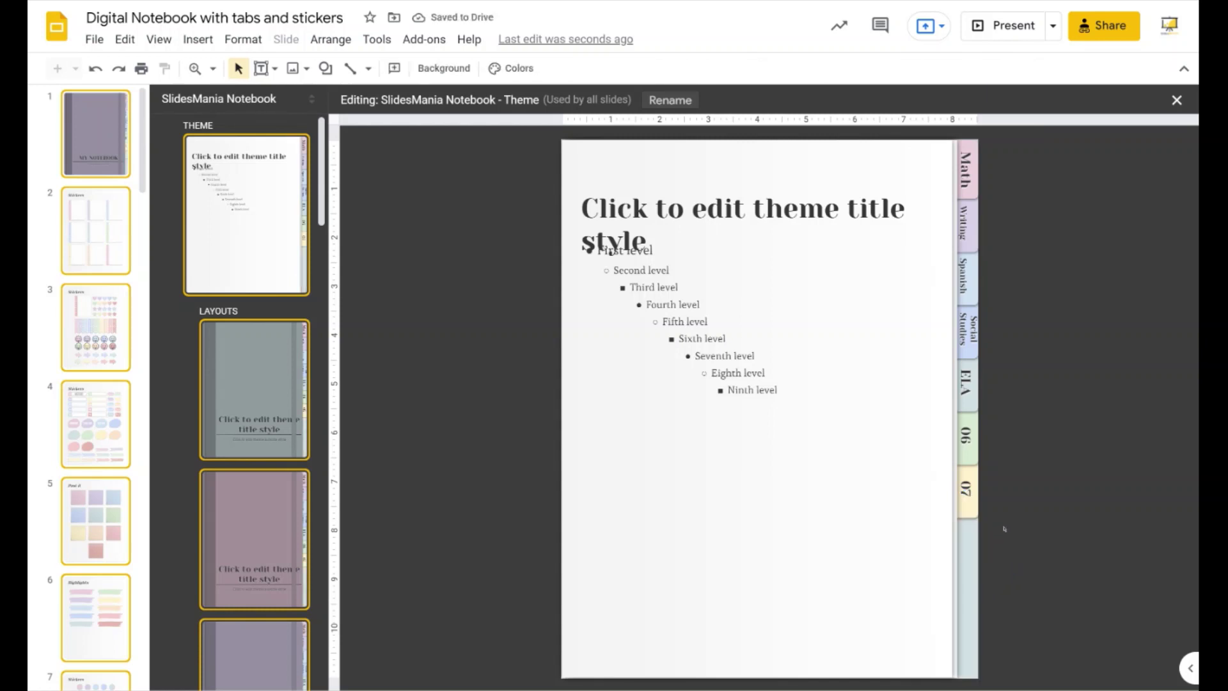
# Stretch the remaining seven tabs, Math through 07, down to the slide's bottom edge.
pyautogui.moveTo(1010, 538); pyautogui.dragTo(941, 128)
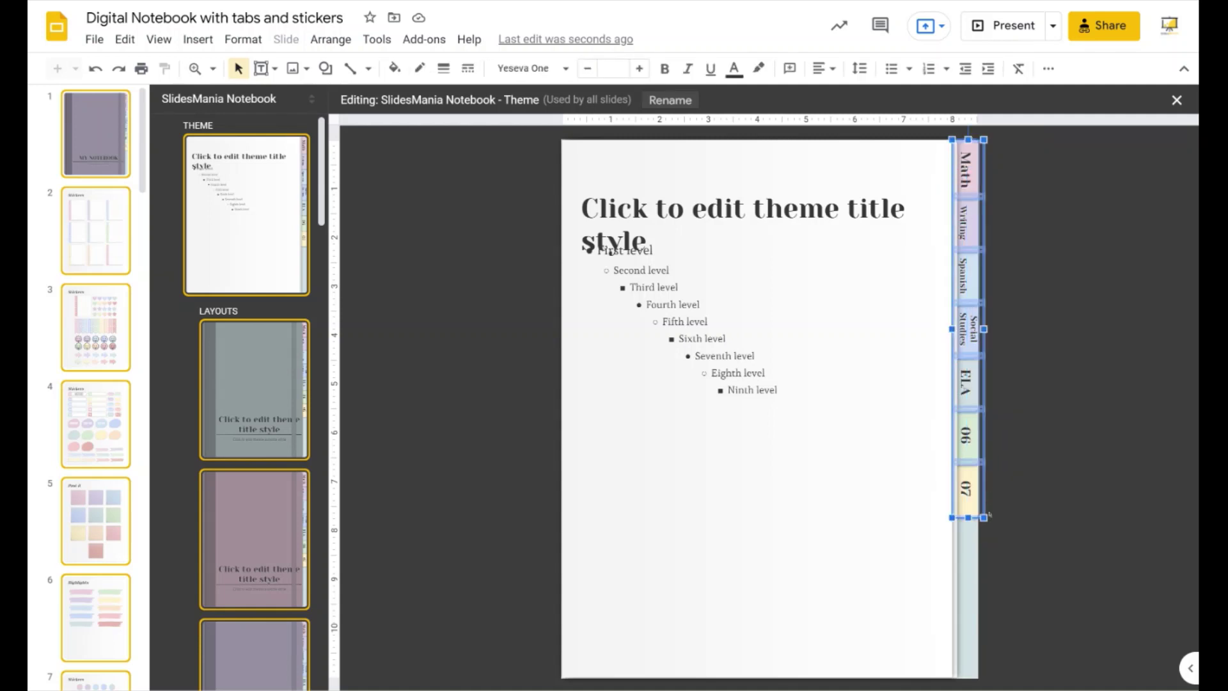
pyautogui.moveTo(968, 519); pyautogui.dragTo(971, 672)
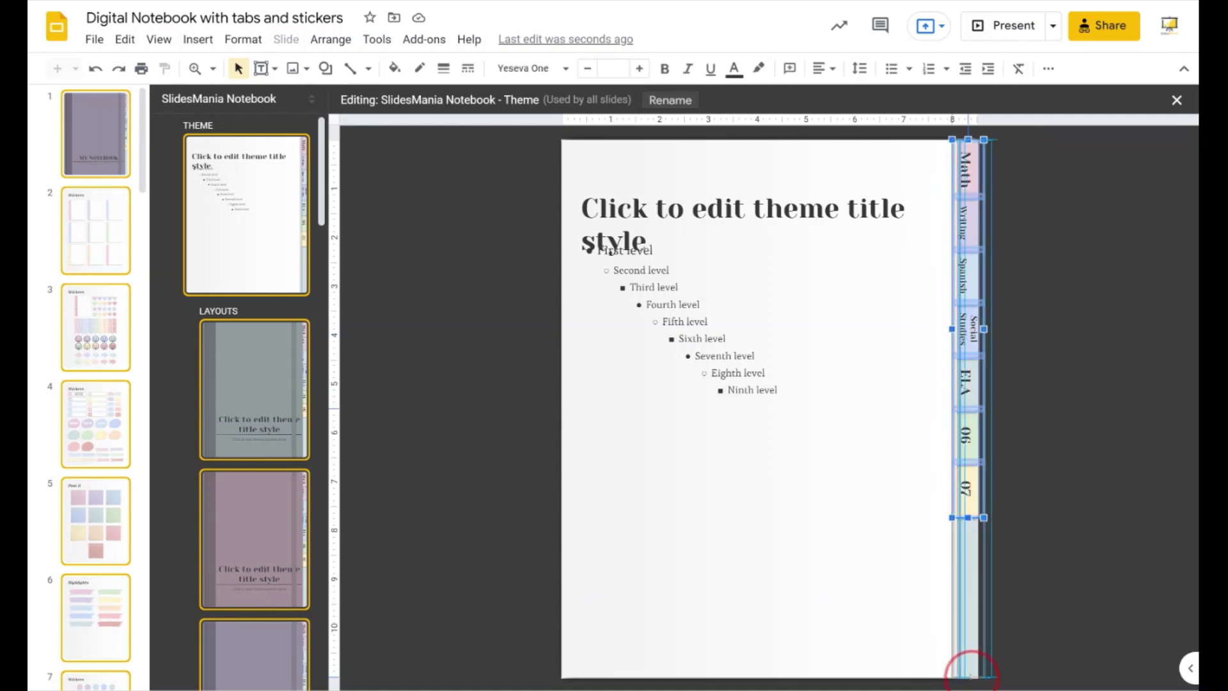
pyautogui.click(1049, 541)
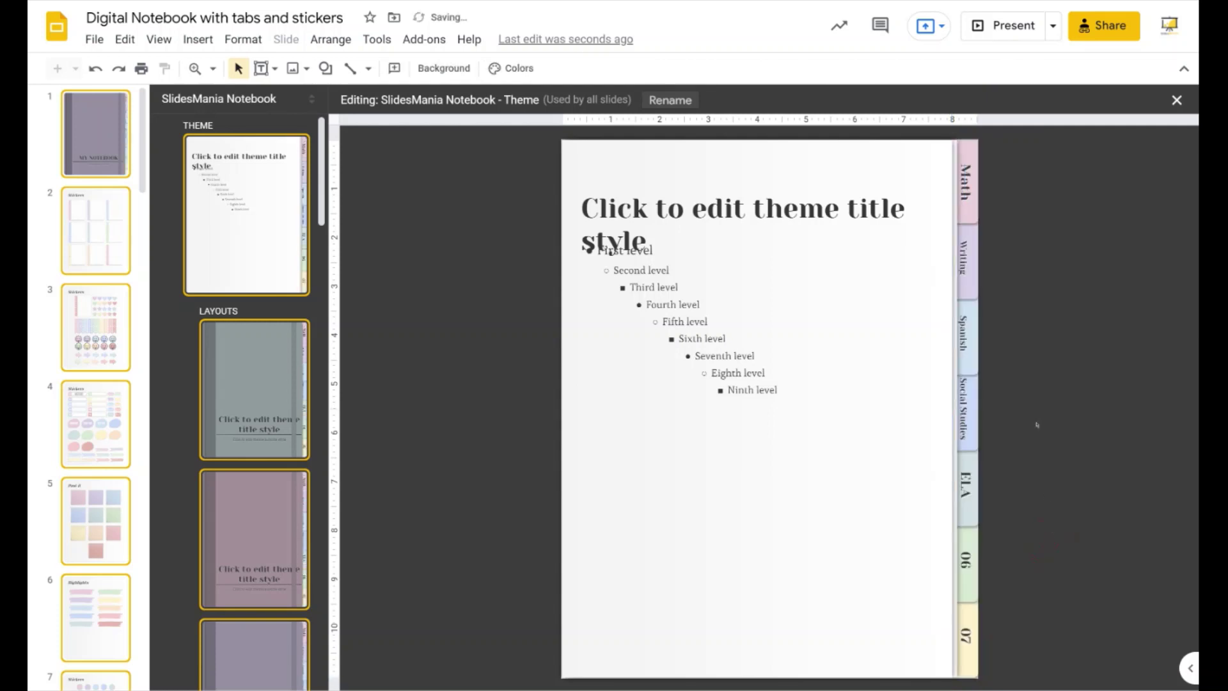
# Check the Math, Writing and Spanish tab links, with Math going to slide 12, and close the theme editor.
pyautogui.click(965, 182)
pyautogui.click(962, 259)
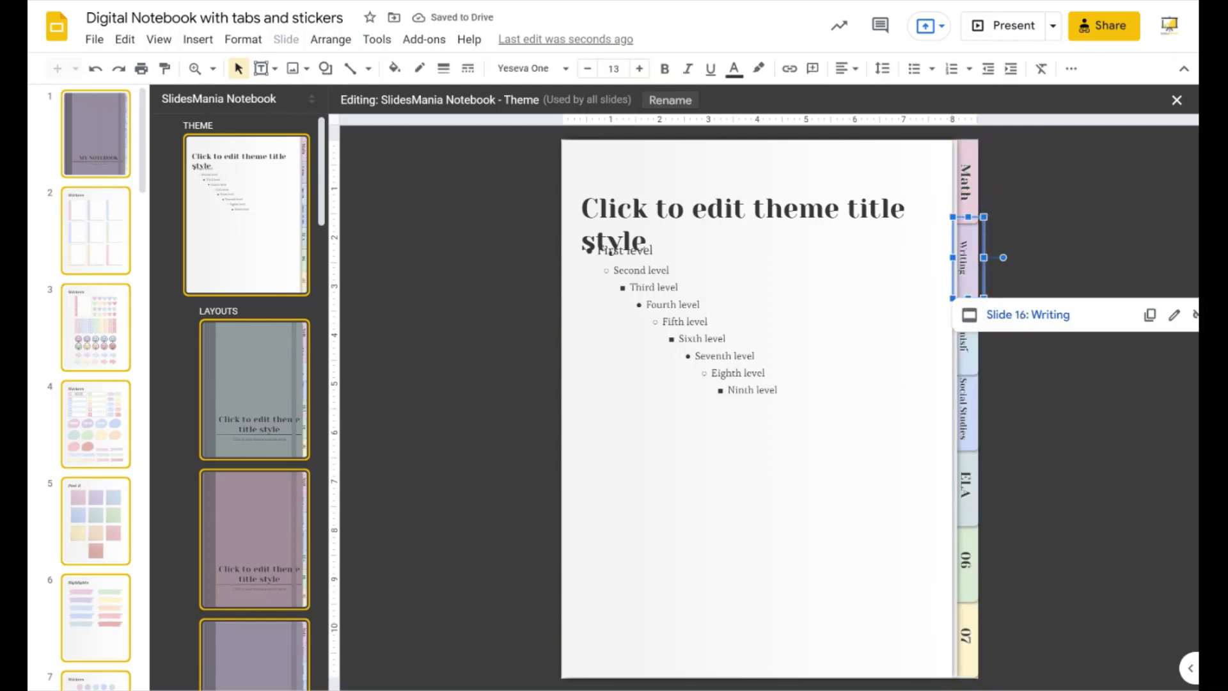
pyautogui.click(962, 333)
pyautogui.click(993, 472)
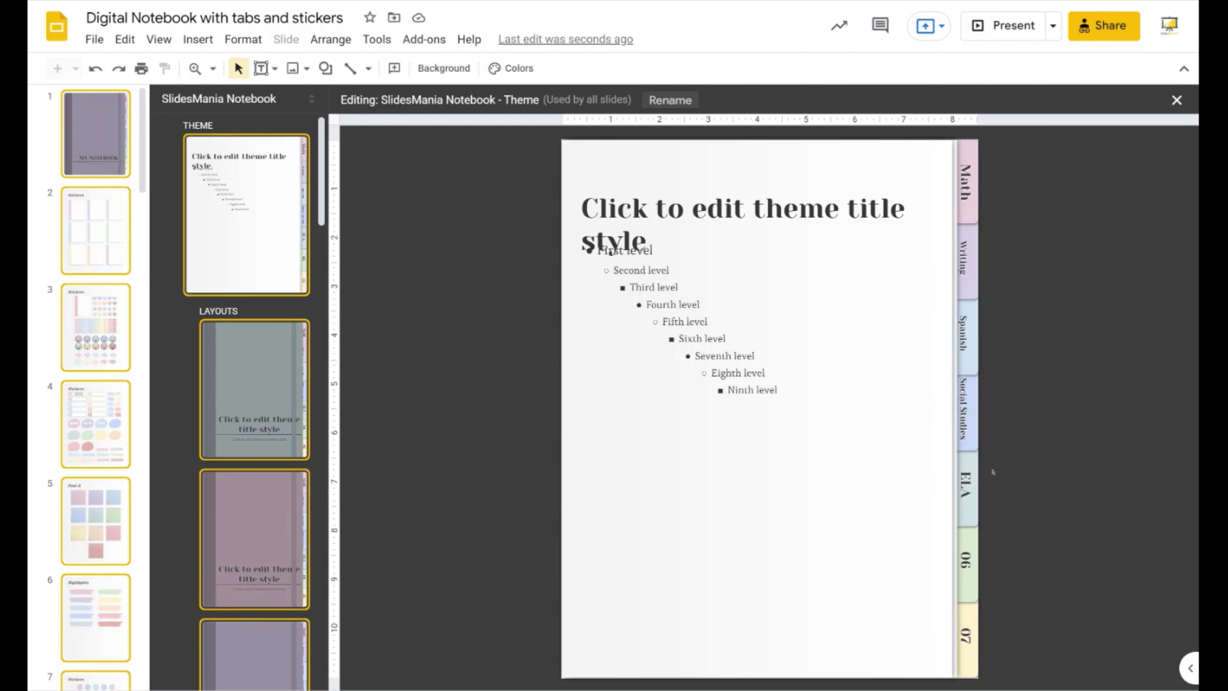
pyautogui.click(981, 197)
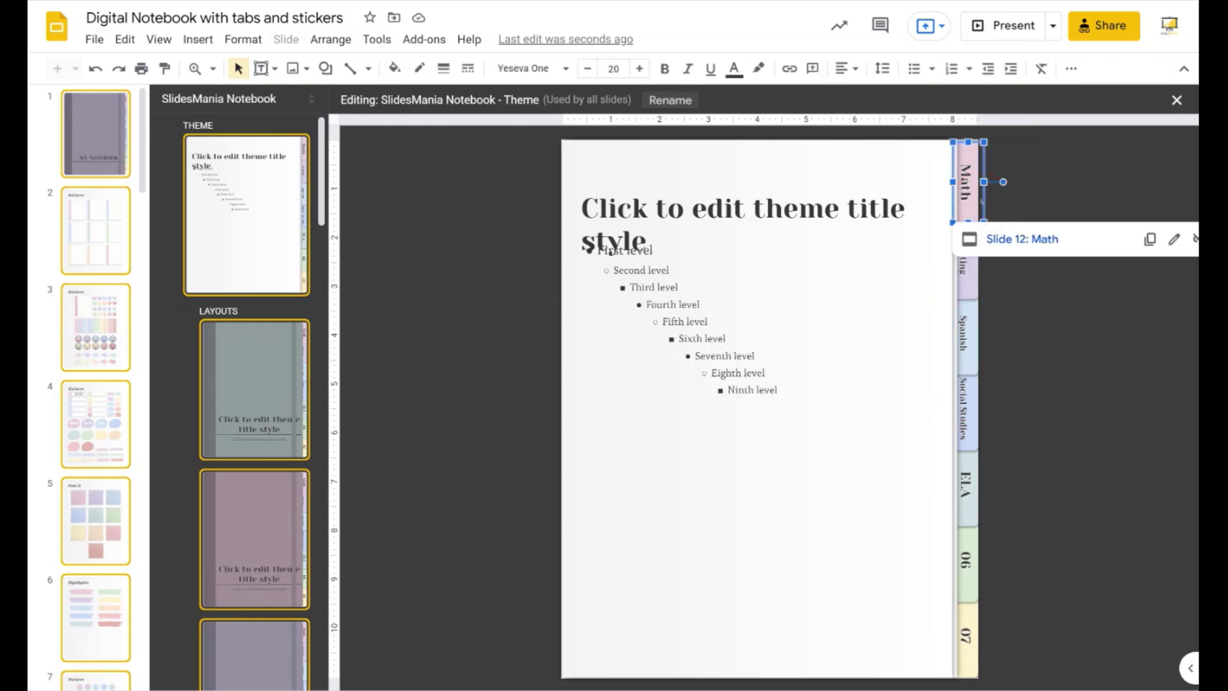
pyautogui.click(1018, 301)
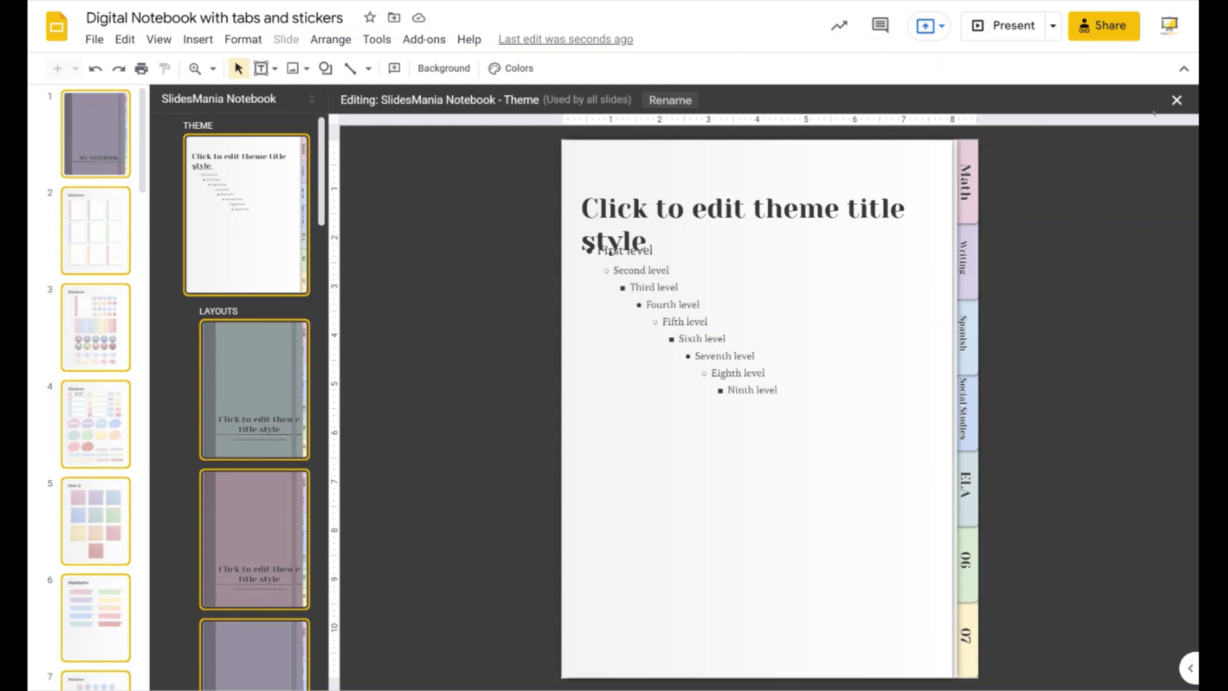
pyautogui.click(1177, 101)
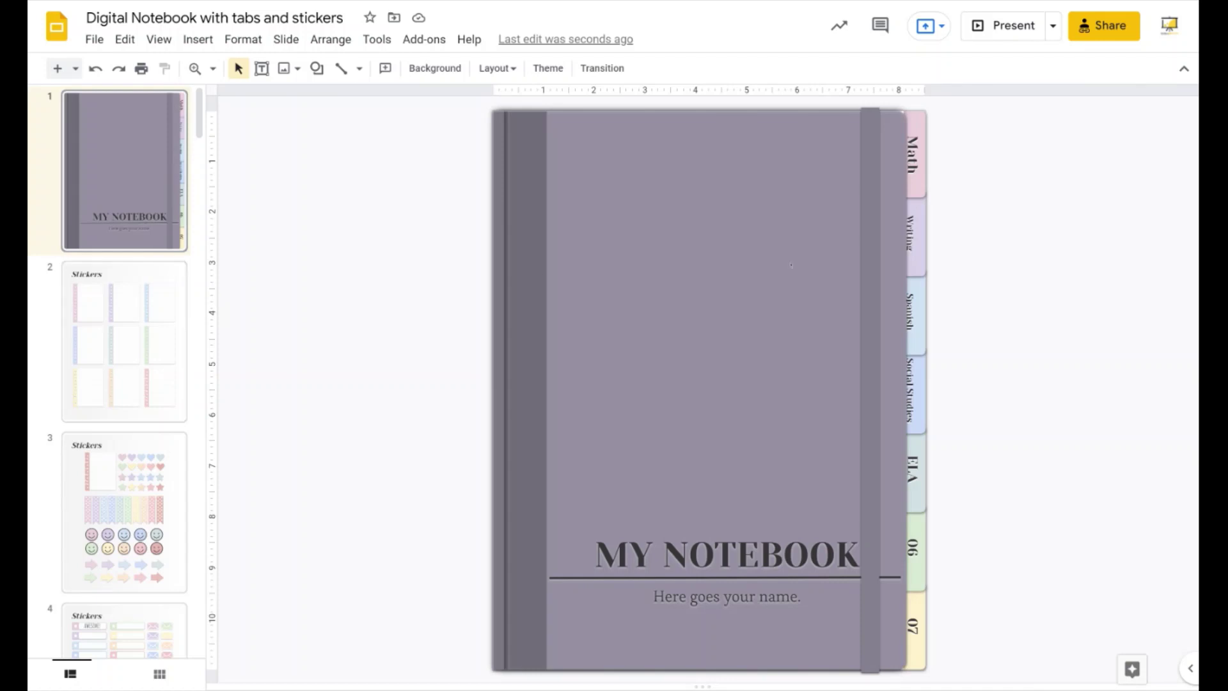
# Delete the three surplus link boxes over tabs 06, 07 and below on the cover.
pyautogui.click(901, 158)
pyautogui.click(916, 195)
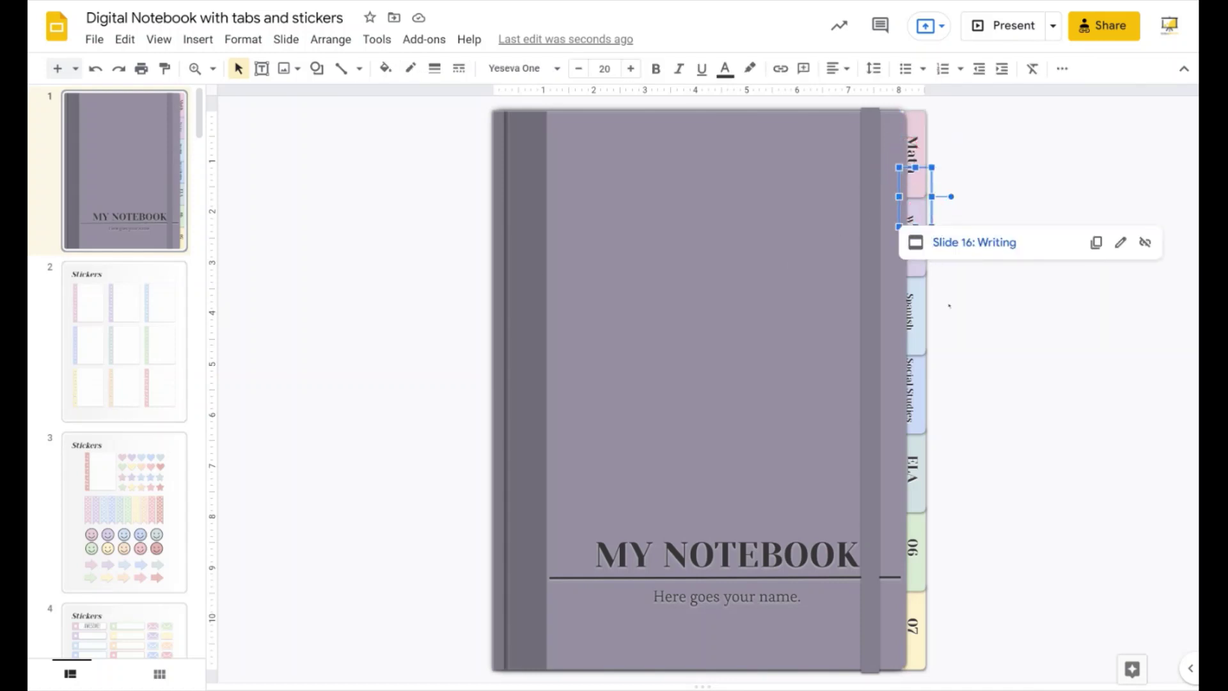
pyautogui.click(921, 528)
pyautogui.click(924, 624)
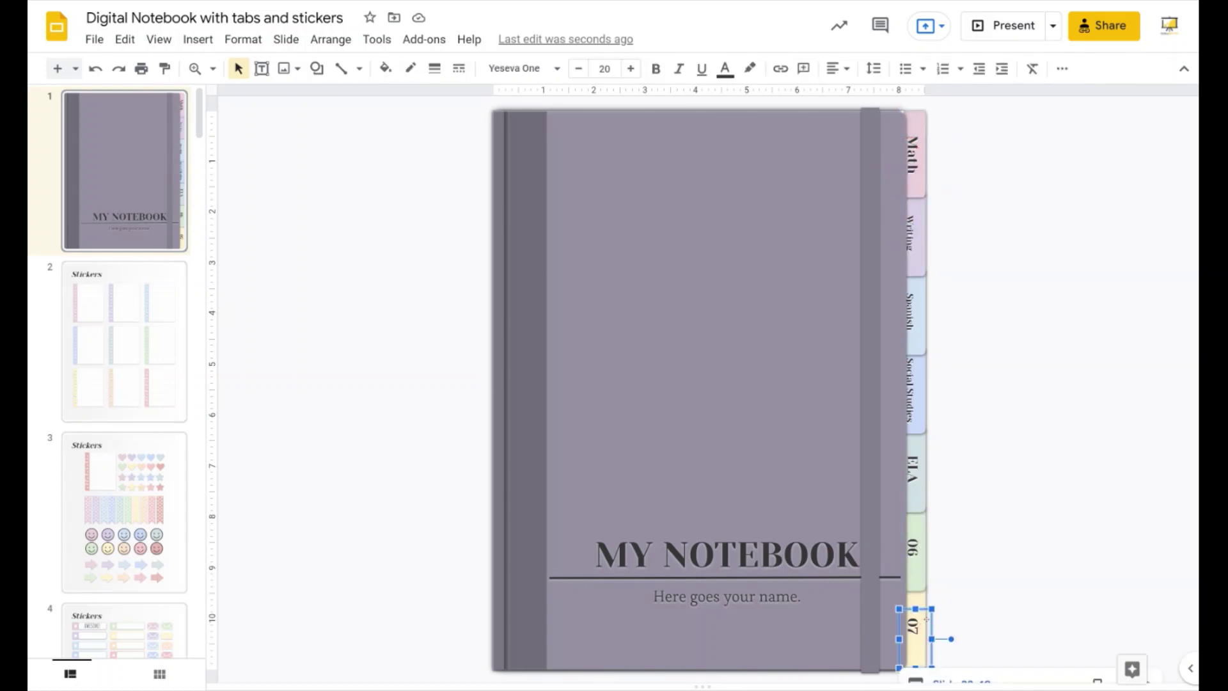
pyautogui.keyDown('shift'); pyautogui.click(915, 582); pyautogui.keyUp('shift')
pyautogui.keyDown('shift'); pyautogui.click(915, 526); pyautogui.keyUp('shift')
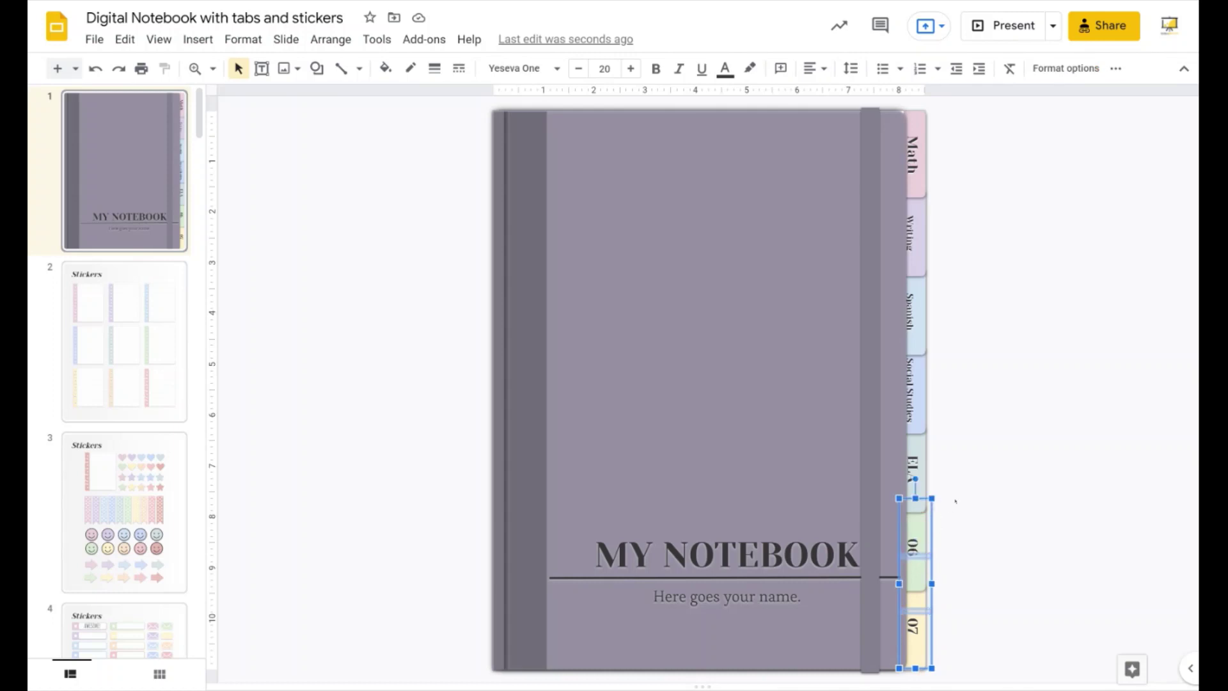
pyautogui.press('Delete')
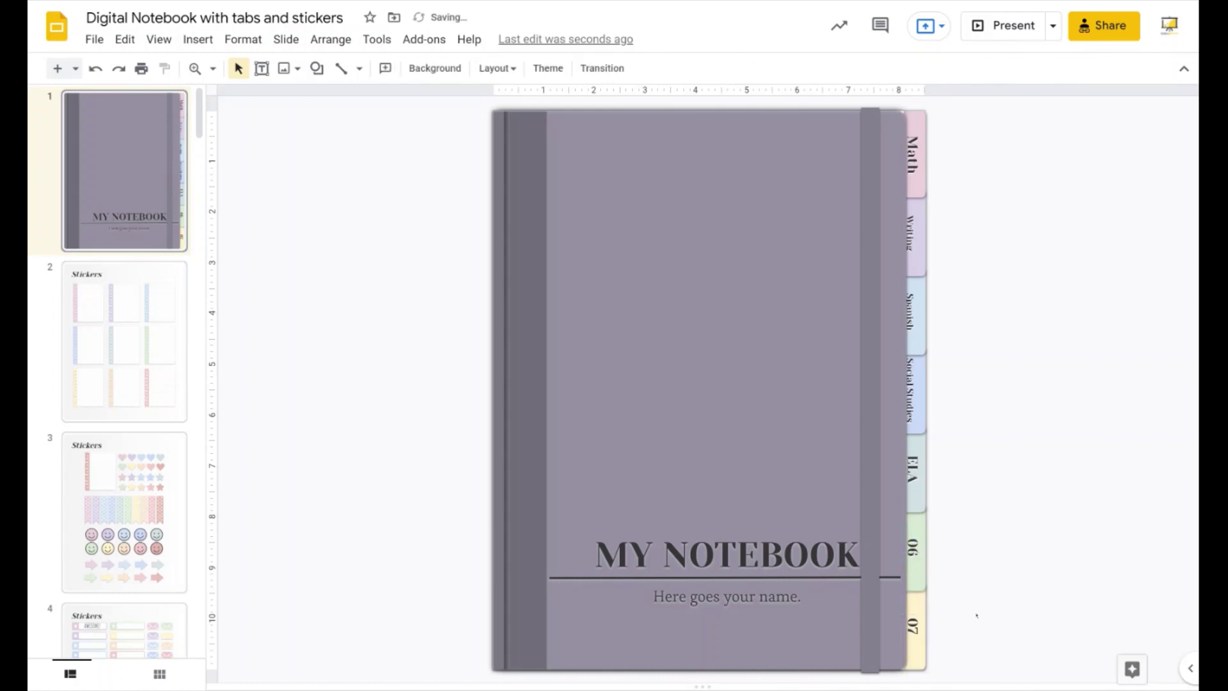
# Stretch the remaining link boxes to the slide bottom, then go to the Stickers slide.
pyautogui.moveTo(977, 615); pyautogui.dragTo(911, 95)
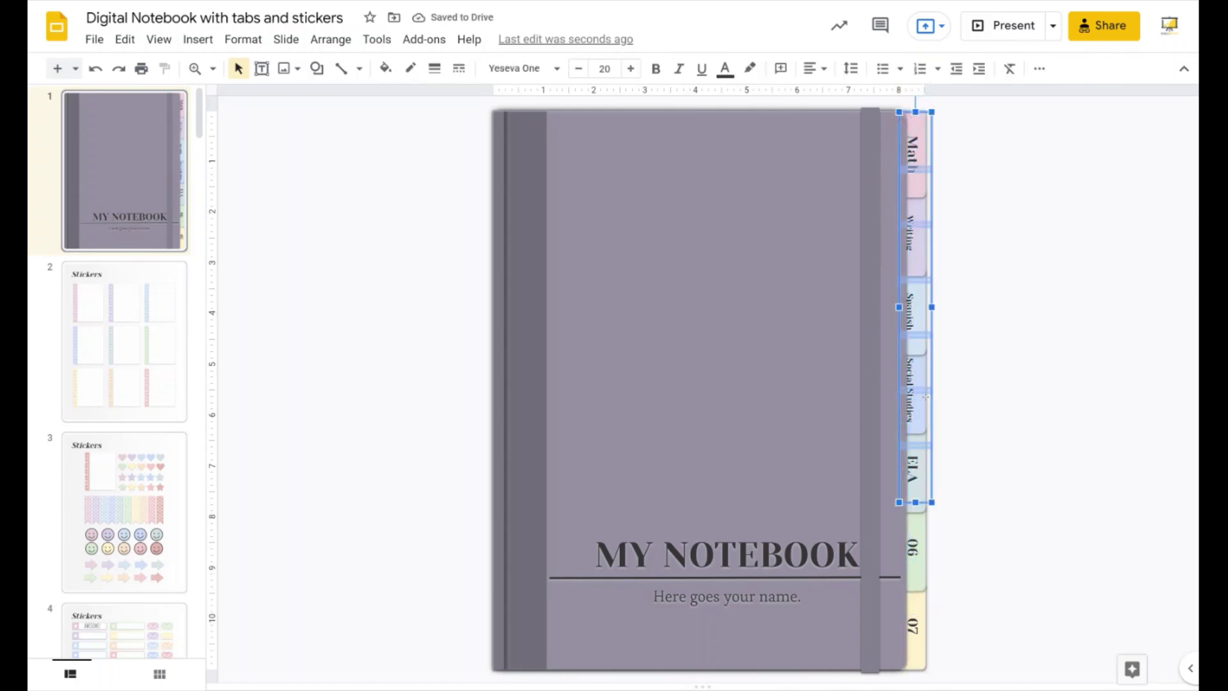
pyautogui.moveTo(915, 502); pyautogui.dragTo(902, 670)
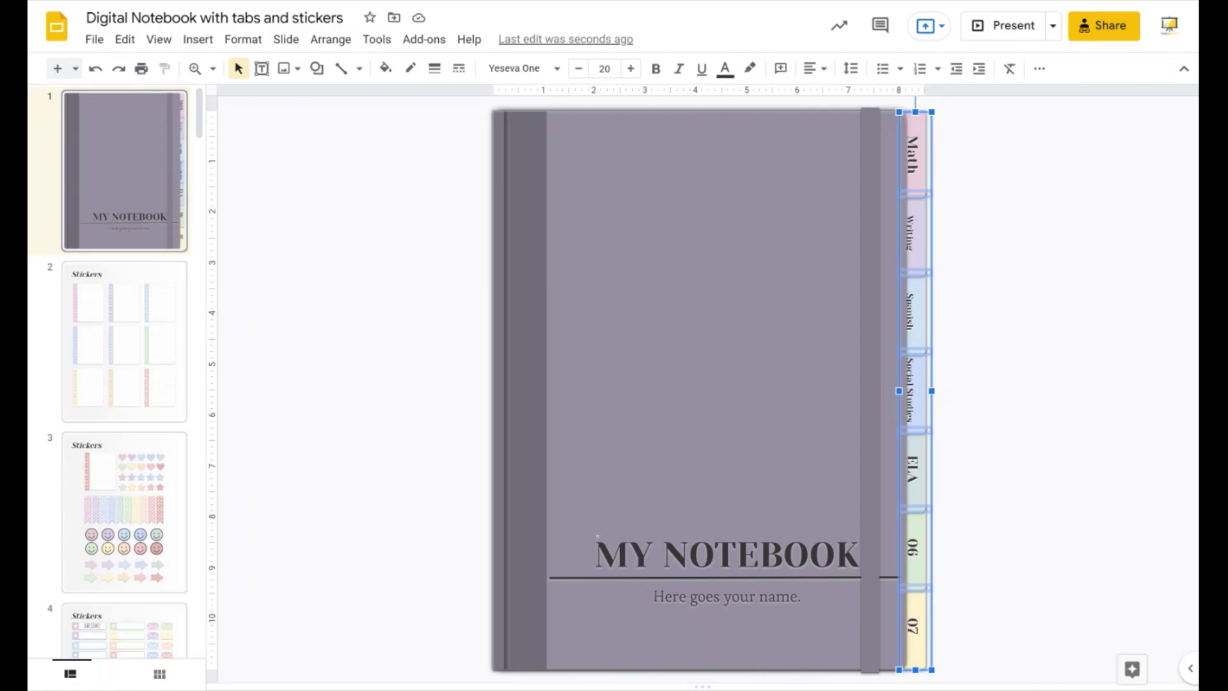
pyautogui.click(125, 341)
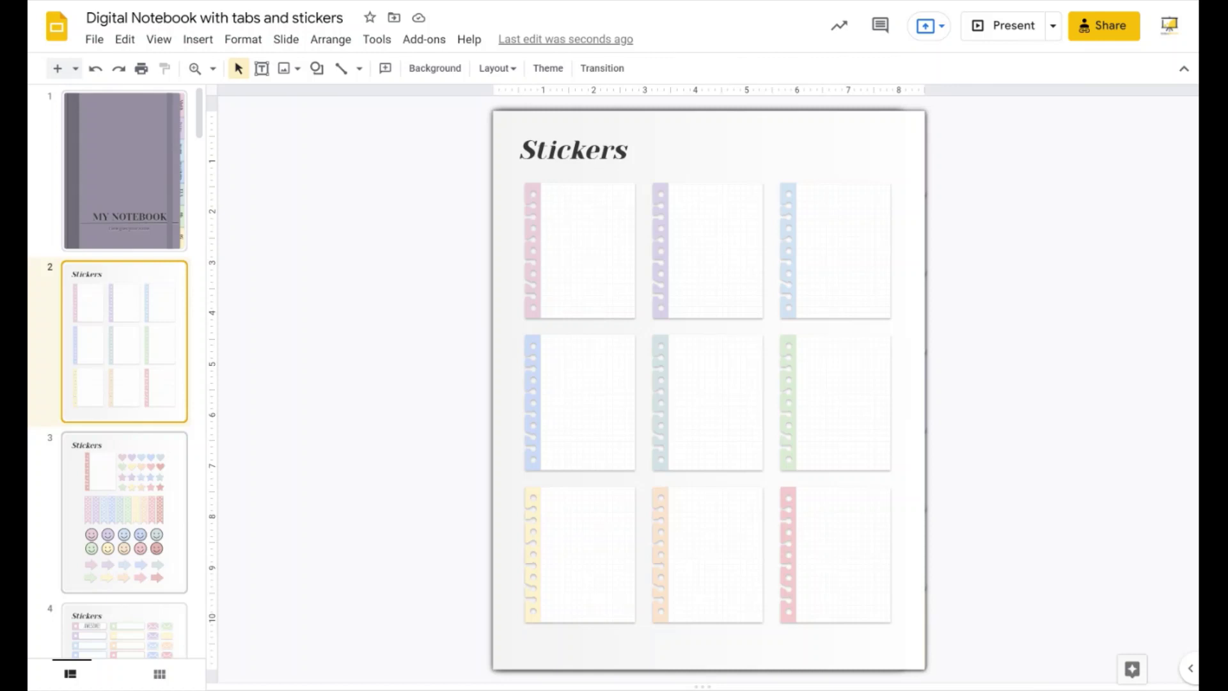
# Move past the Stickers slides to the Table of Contents slide.
pyautogui.click(124, 441)
pyautogui.scroll(-6, 124, 448)
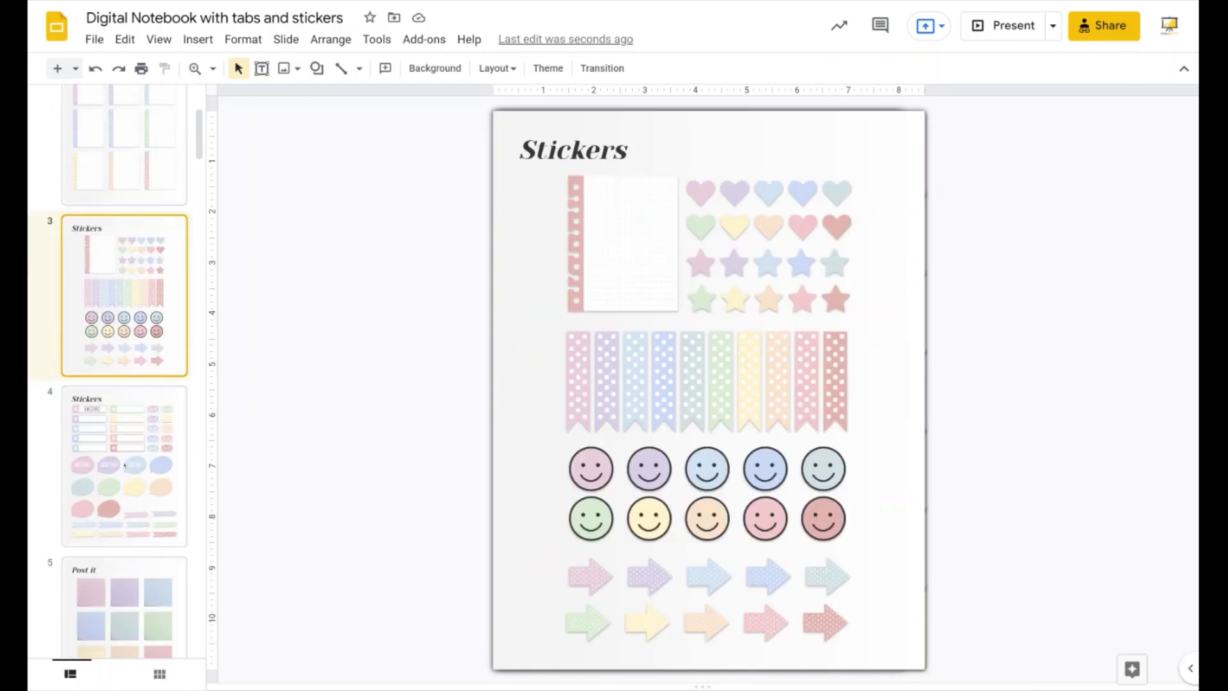
pyautogui.scroll(-12, 125, 464)
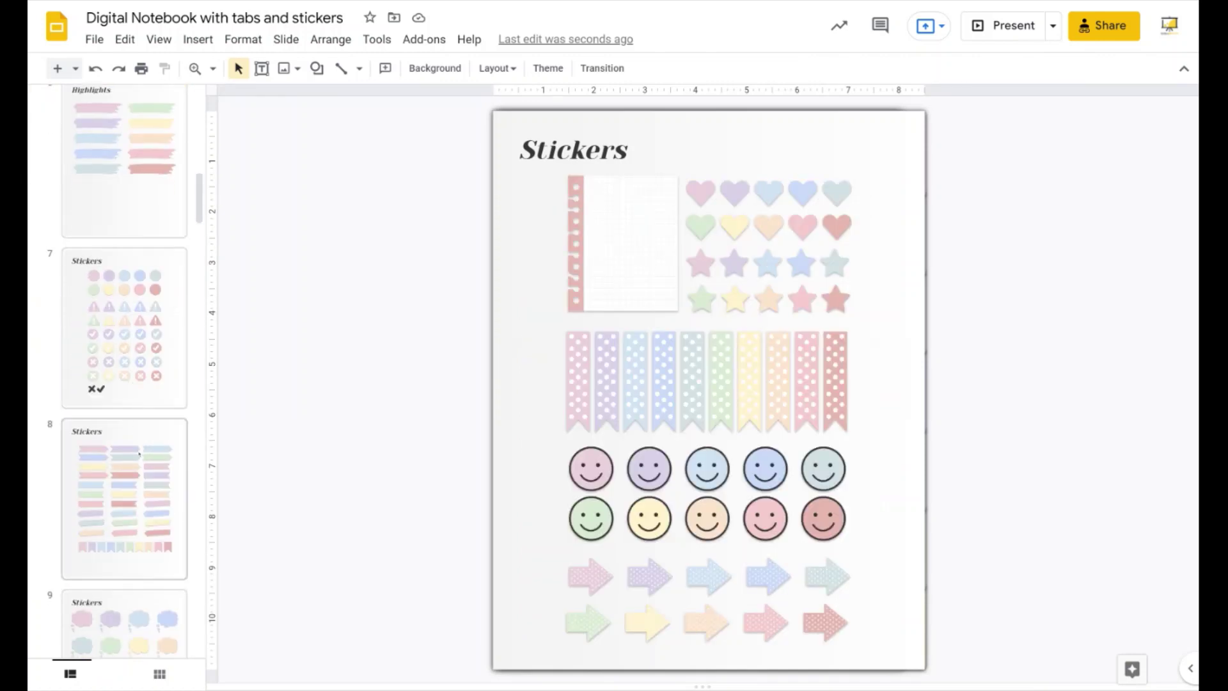
pyautogui.click(125, 531)
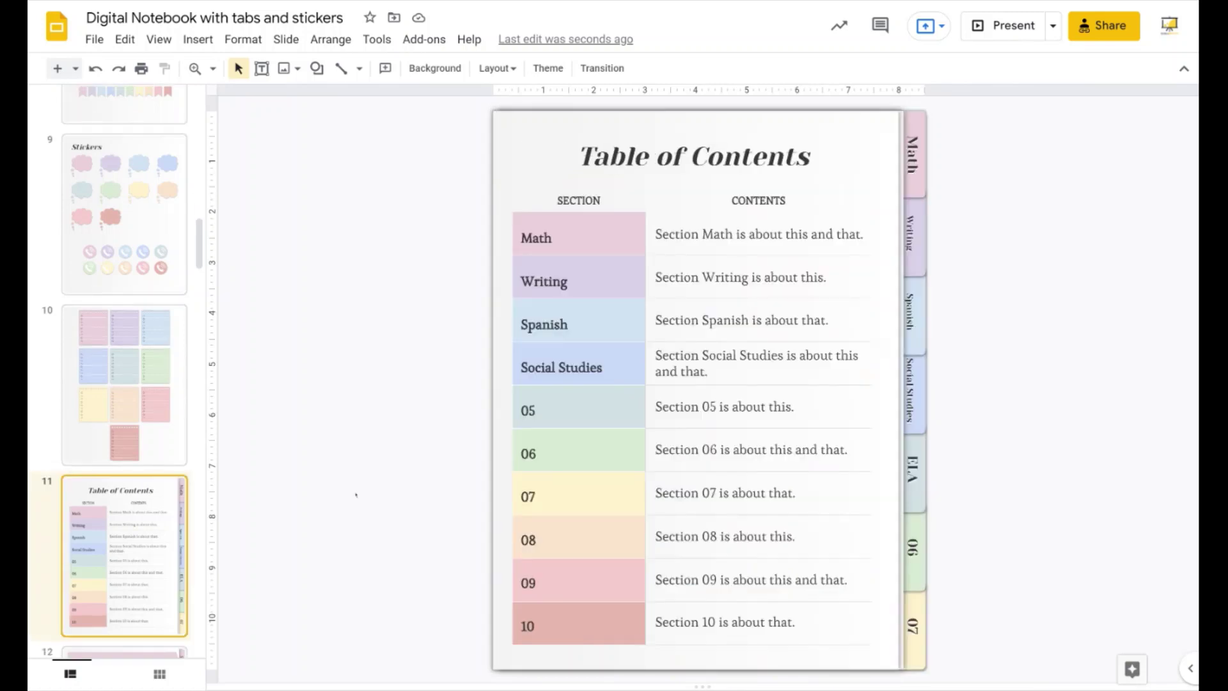
# Check the Math tab link and confirm the Writing tab links to slide 16.
pyautogui.moveTo(949, 664); pyautogui.dragTo(893, 102)
pyautogui.click(983, 199)
pyautogui.hotkey('ctrl', 'z')
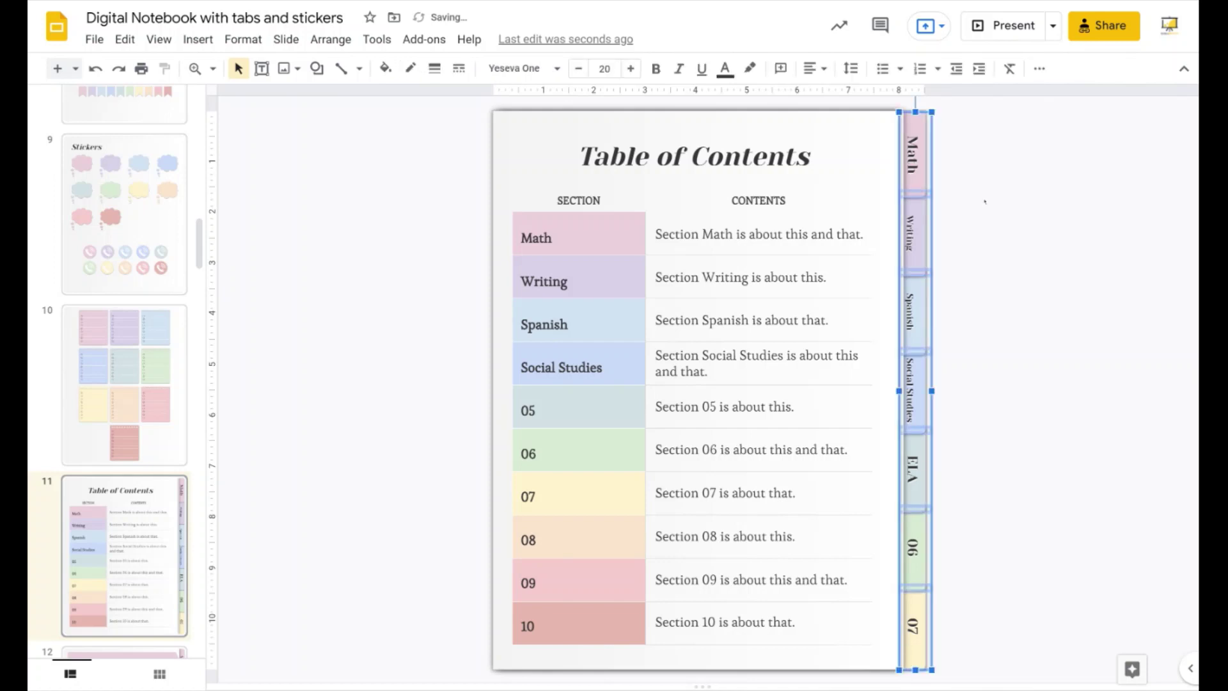
pyautogui.click(985, 202)
pyautogui.hotkey('ctrl', 'z')
pyautogui.click(987, 155)
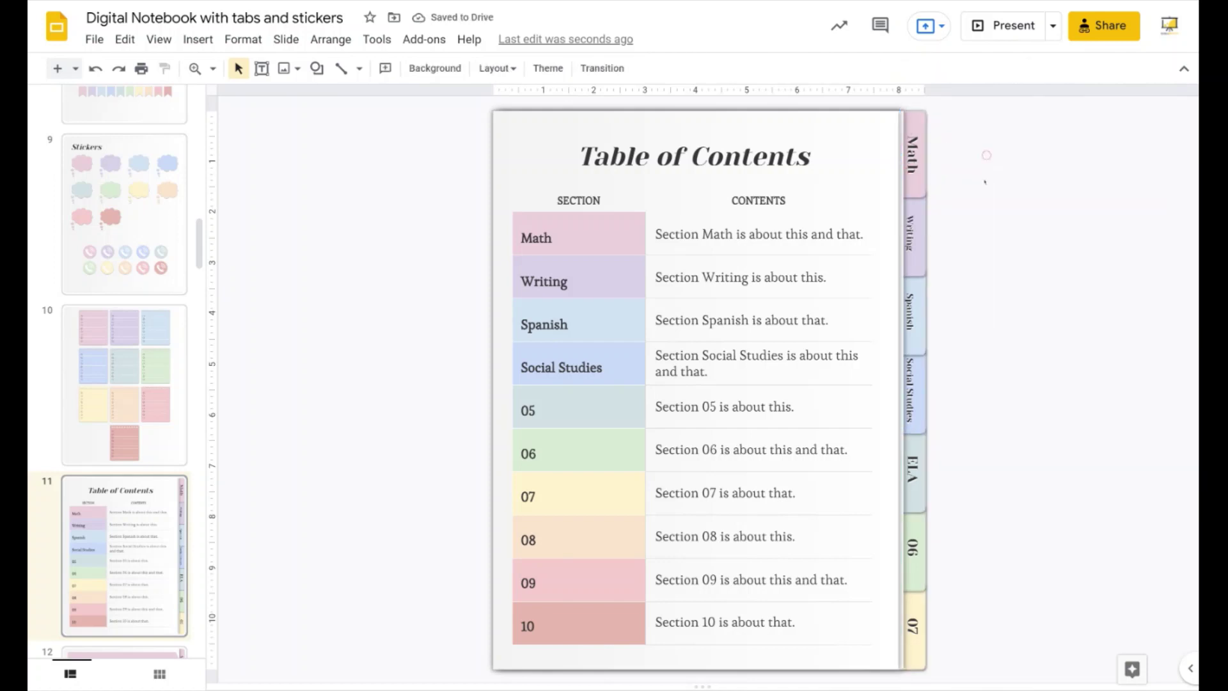
pyautogui.click(923, 246)
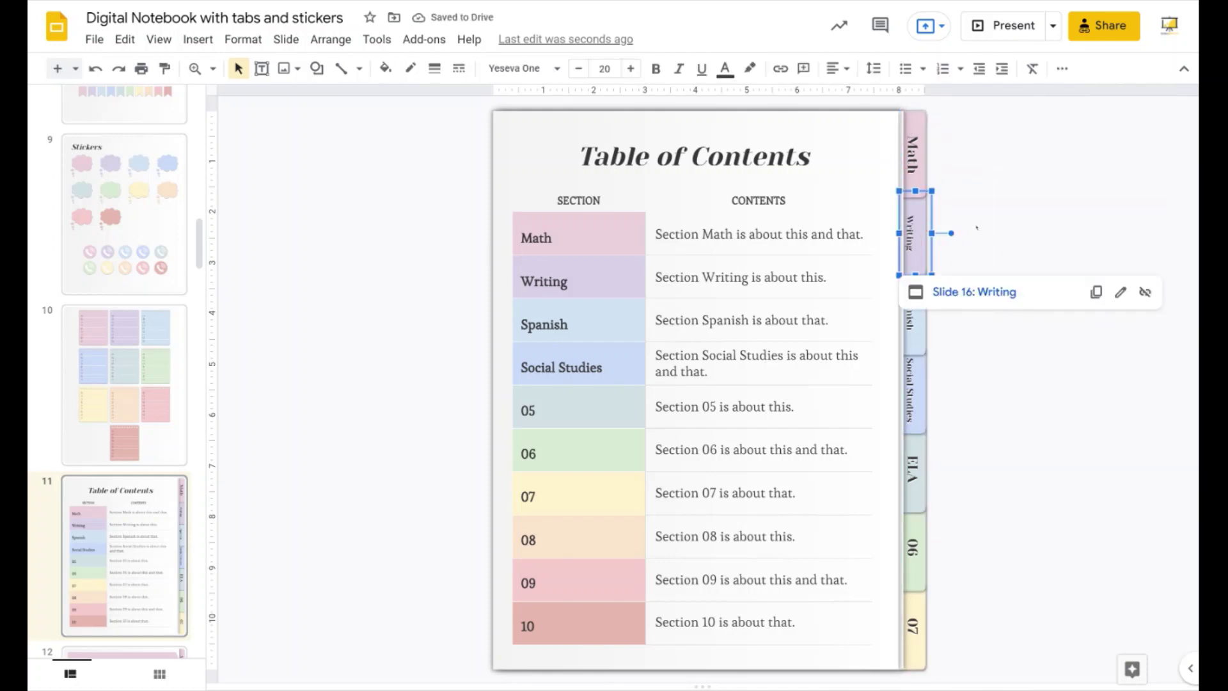
pyautogui.click(977, 227)
pyautogui.scroll(-2, 960, 448)
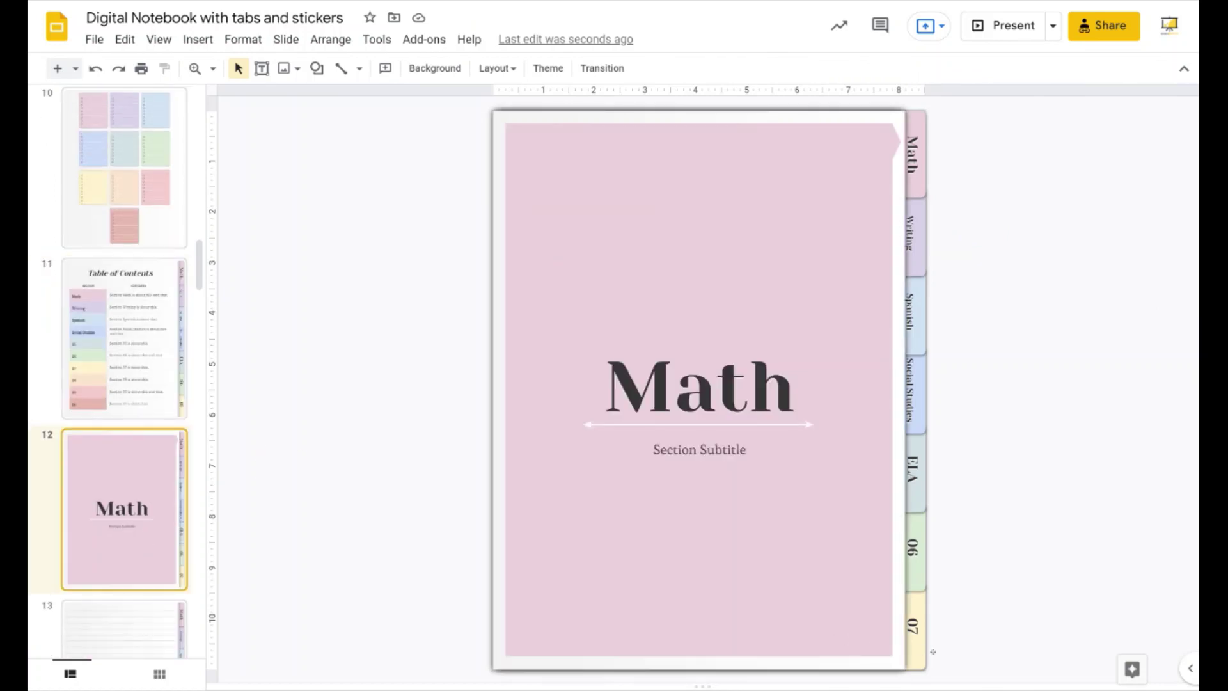
# Inspect the side-tab stack on the Math section slide, slide 12.
pyautogui.moveTo(939, 667); pyautogui.dragTo(896, 99)
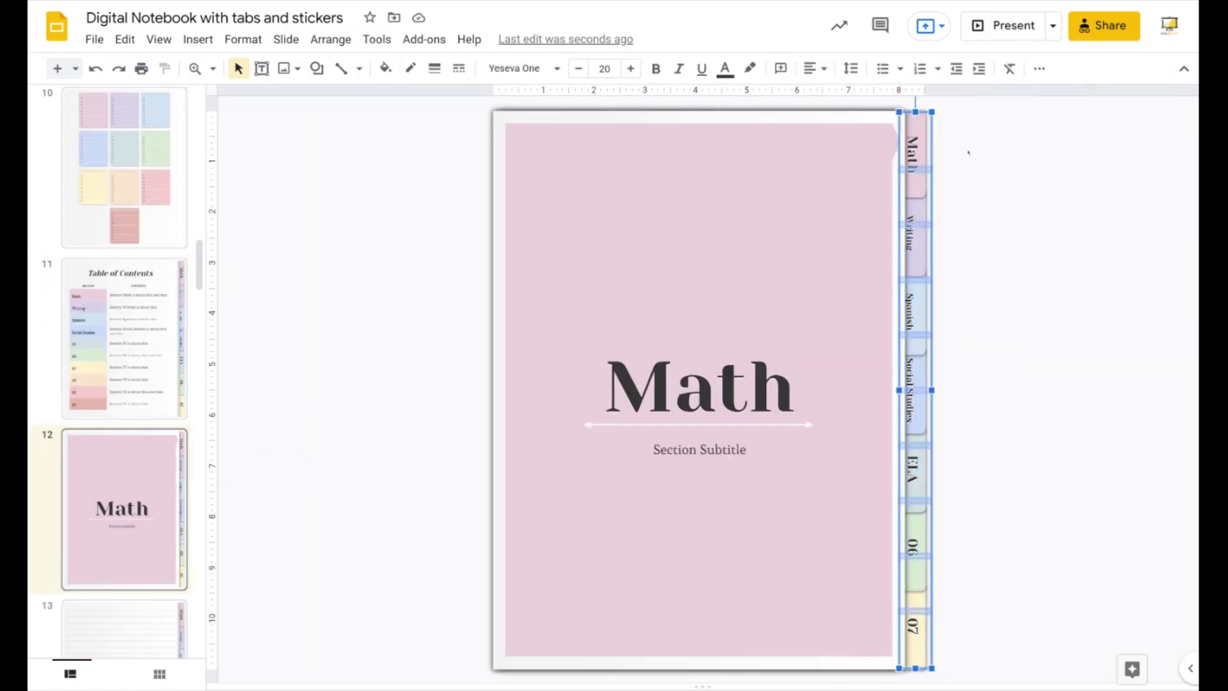
pyautogui.click(969, 153)
pyautogui.click(915, 157)
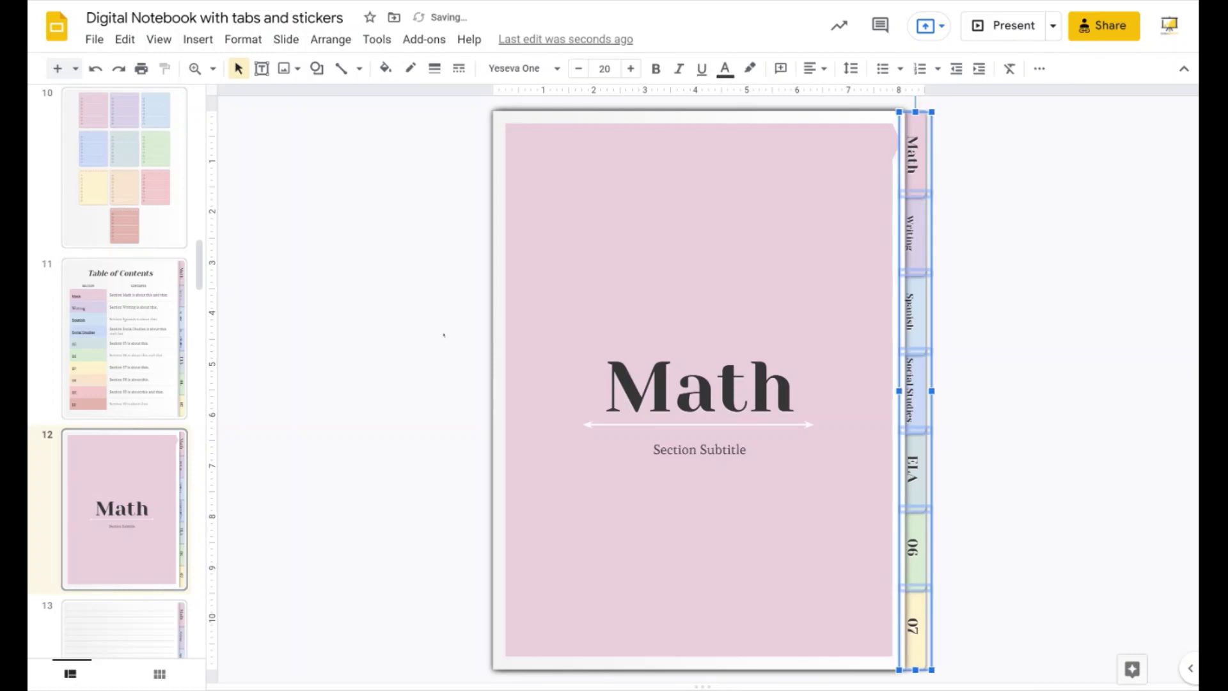
# Check the side-tab stacks on lined pages 13 and 14, then scroll toward slide 33.
pyautogui.scroll(-3, 124, 512)
pyautogui.click(124, 463)
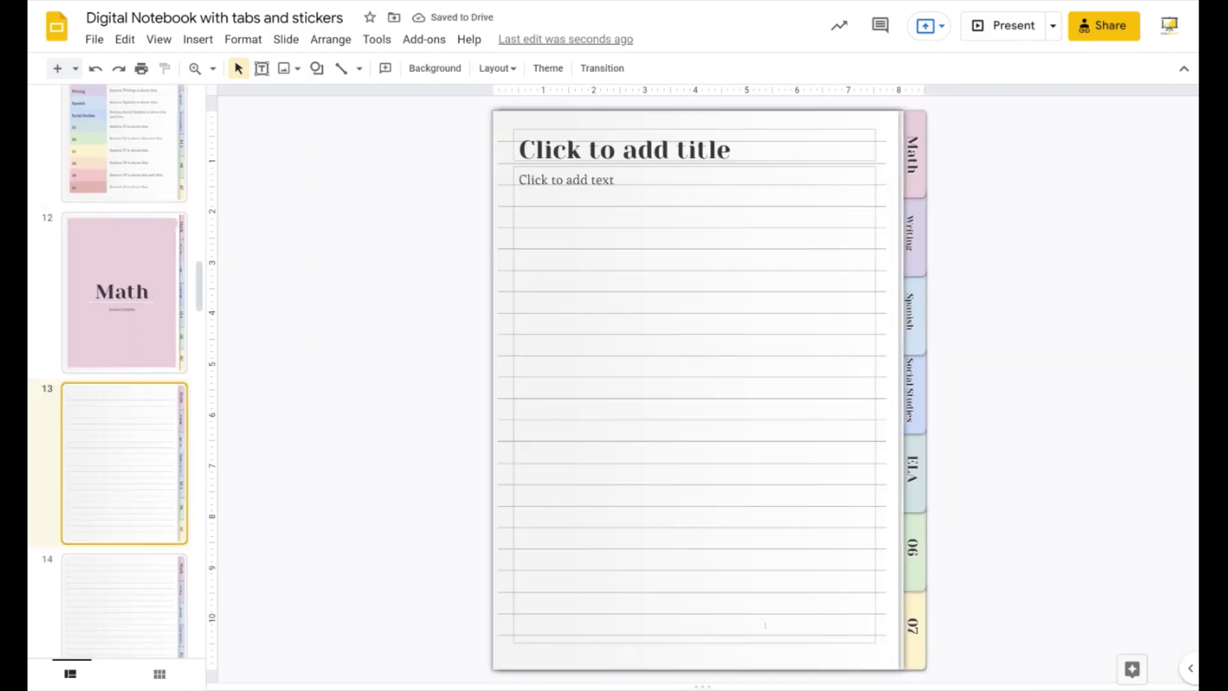
pyautogui.moveTo(956, 654); pyautogui.dragTo(913, 90)
pyautogui.click(1030, 262)
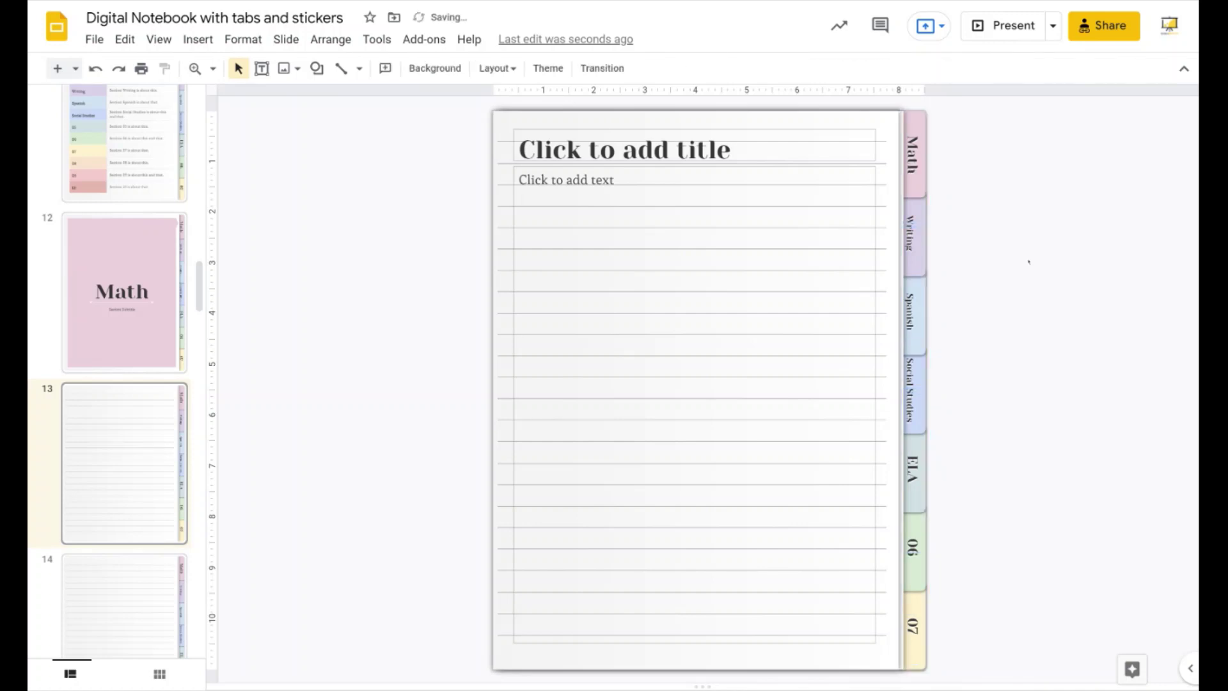
pyautogui.hotkey('ctrl', 'z')
pyautogui.scroll(-3, 159, 442)
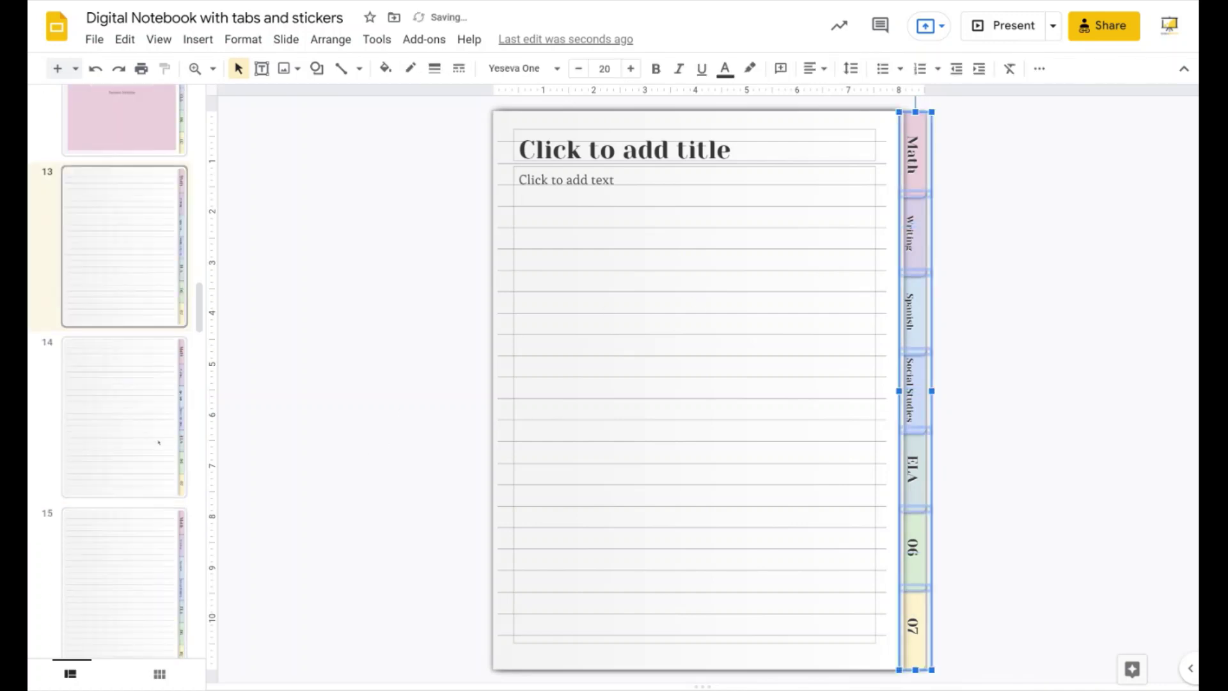
pyautogui.click(158, 442)
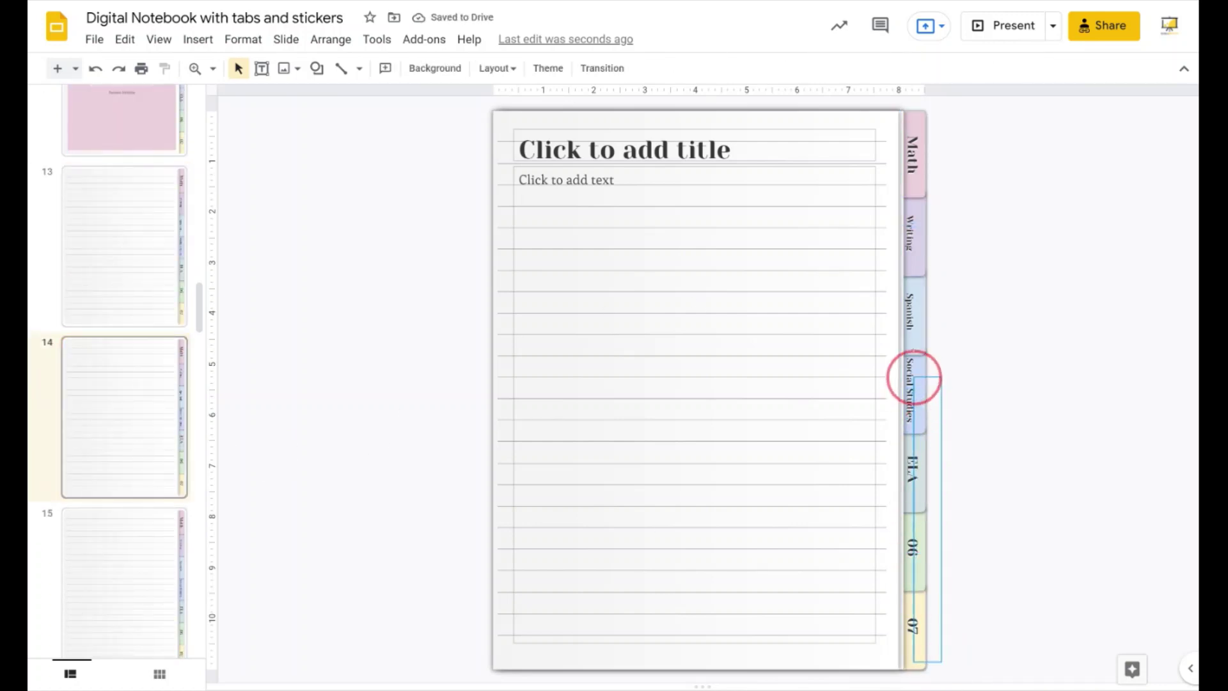
pyautogui.click(912, 136)
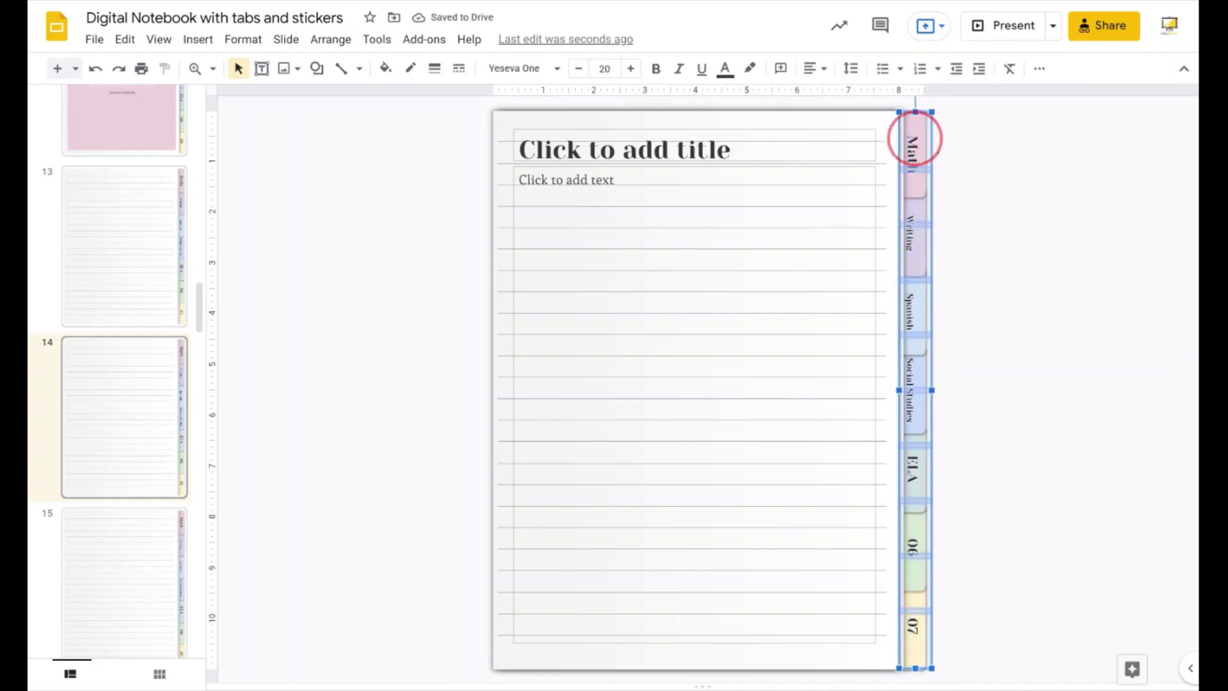
pyautogui.click(946, 153)
pyautogui.scroll(-9, 153, 473)
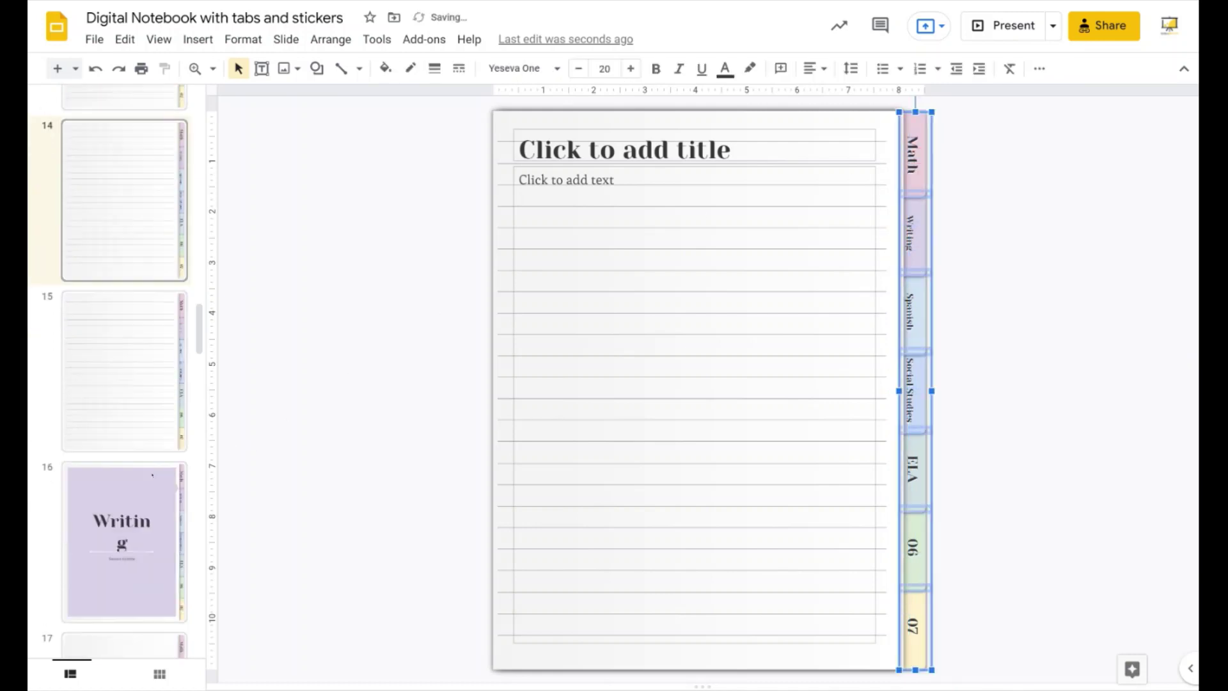
pyautogui.scroll(-20, 152, 473)
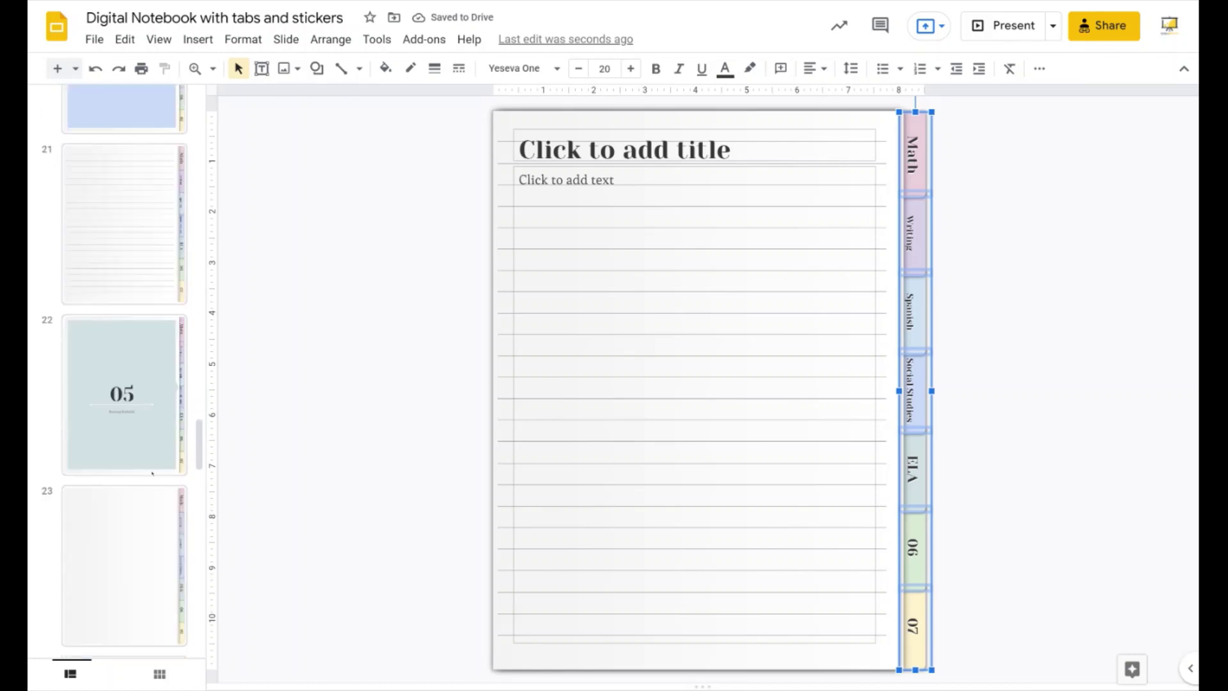
# Select slides 28 through 33, covering the 08, 09 and 10 sections.
pyautogui.click(152, 473)
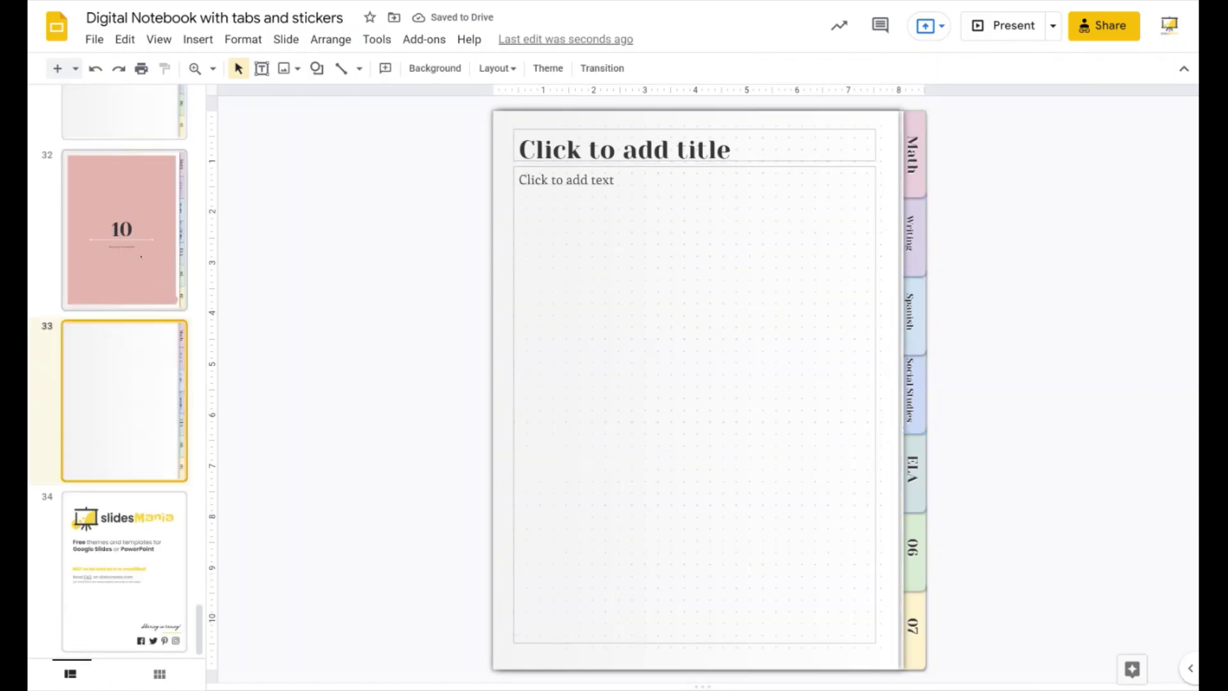
pyautogui.keyDown('shift'); pyautogui.click(151, 305); pyautogui.keyUp('shift')
pyautogui.scroll(3, 151, 305)
pyautogui.keyDown('shift'); pyautogui.click(151, 305); pyautogui.keyUp('shift')
pyautogui.keyDown('shift'); pyautogui.click(134, 281); pyautogui.keyUp('shift')
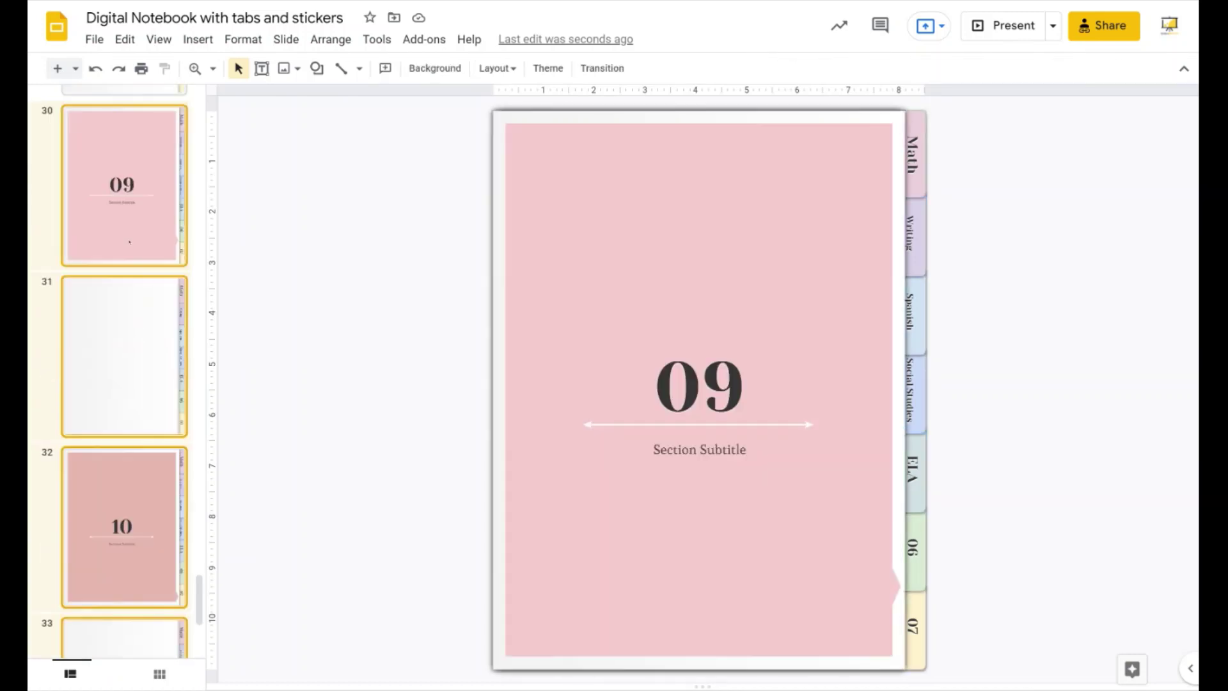
pyautogui.scroll(3, 133, 288)
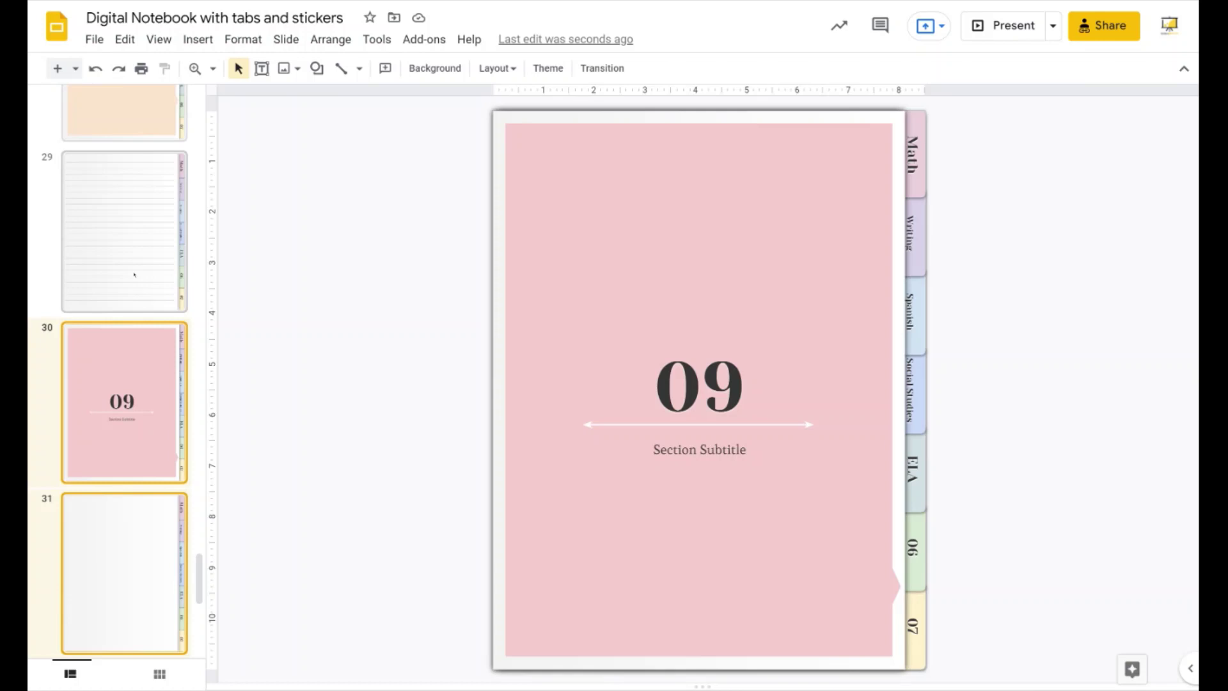
pyautogui.keyDown('shift'); pyautogui.click(134, 276); pyautogui.keyUp('shift')
pyautogui.scroll(3, 136, 281)
pyautogui.keyDown('shift'); pyautogui.click(141, 320); pyautogui.keyUp('shift')
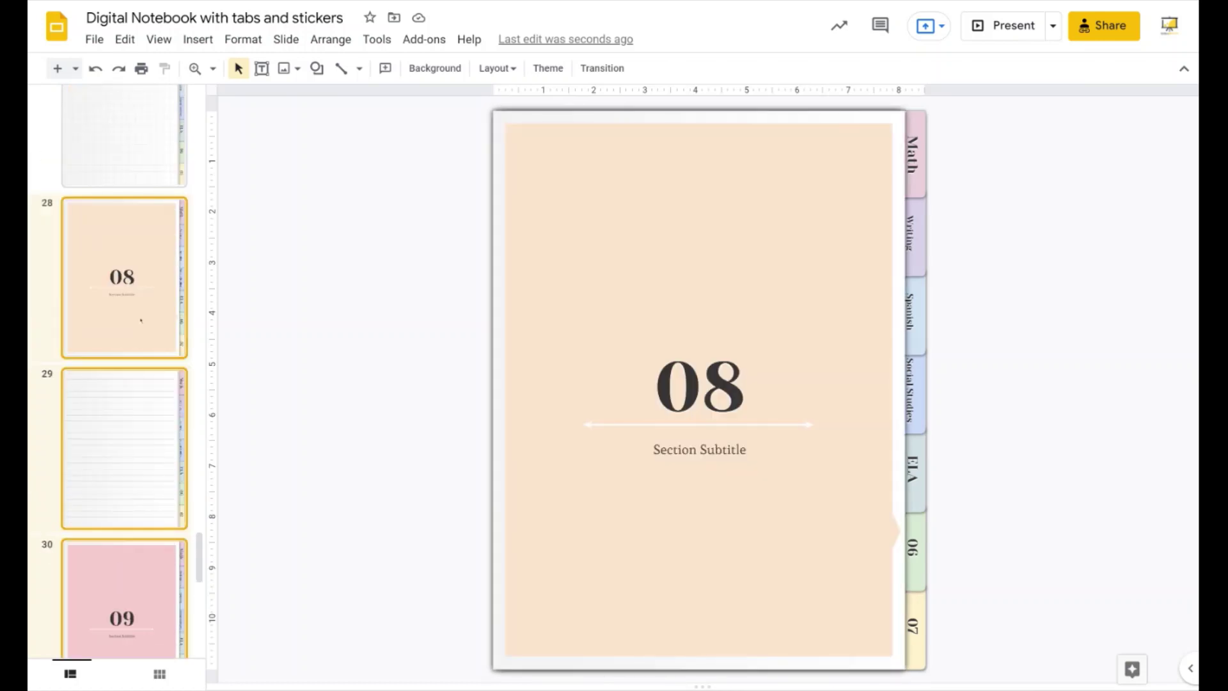
# Delete the selected slides, then undo the deletion to restore them.
pyautogui.rightClick(141, 315)
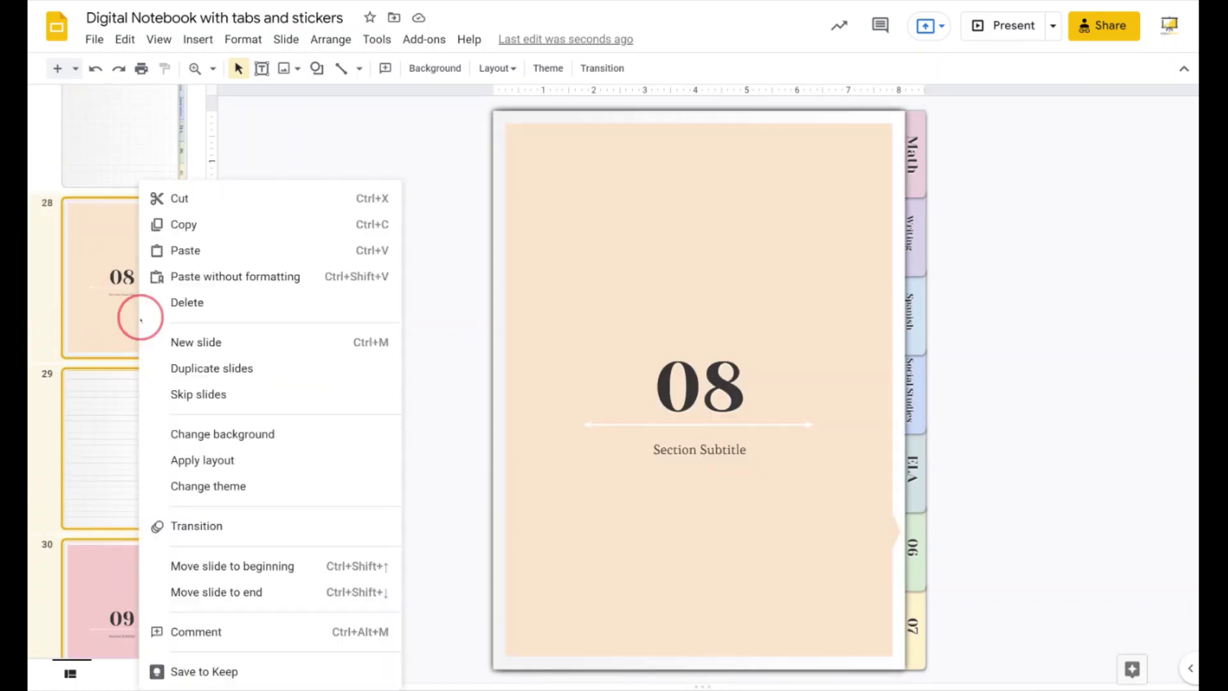
pyautogui.click(205, 310)
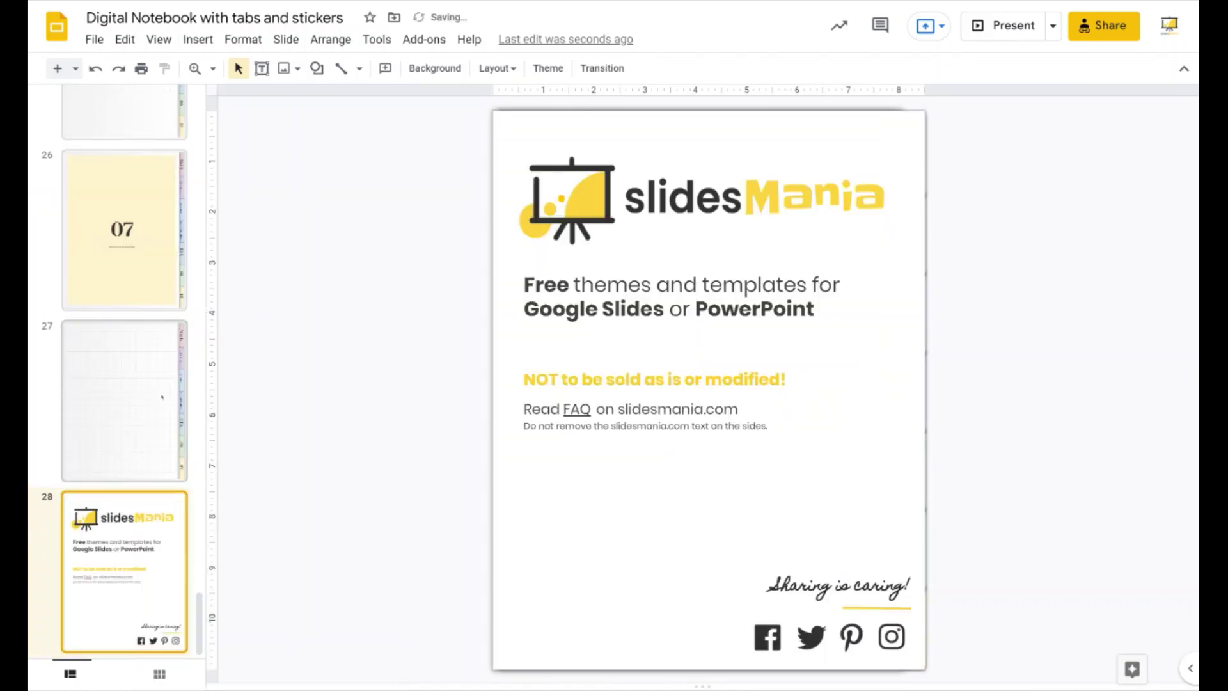
pyautogui.hotkey('ctrl', 'z')
pyautogui.scroll(20, 146, 188)
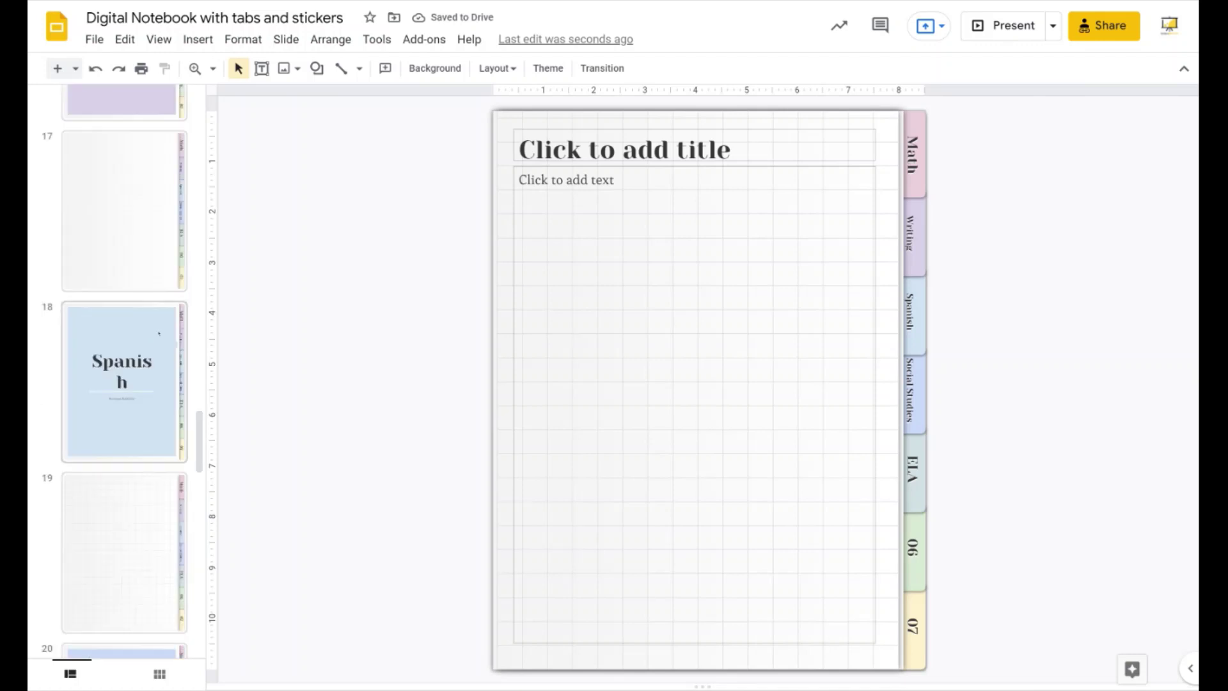
# From the MY NOTEBOOK cover, open the Theme master in the theme editor.
pyautogui.click(145, 187)
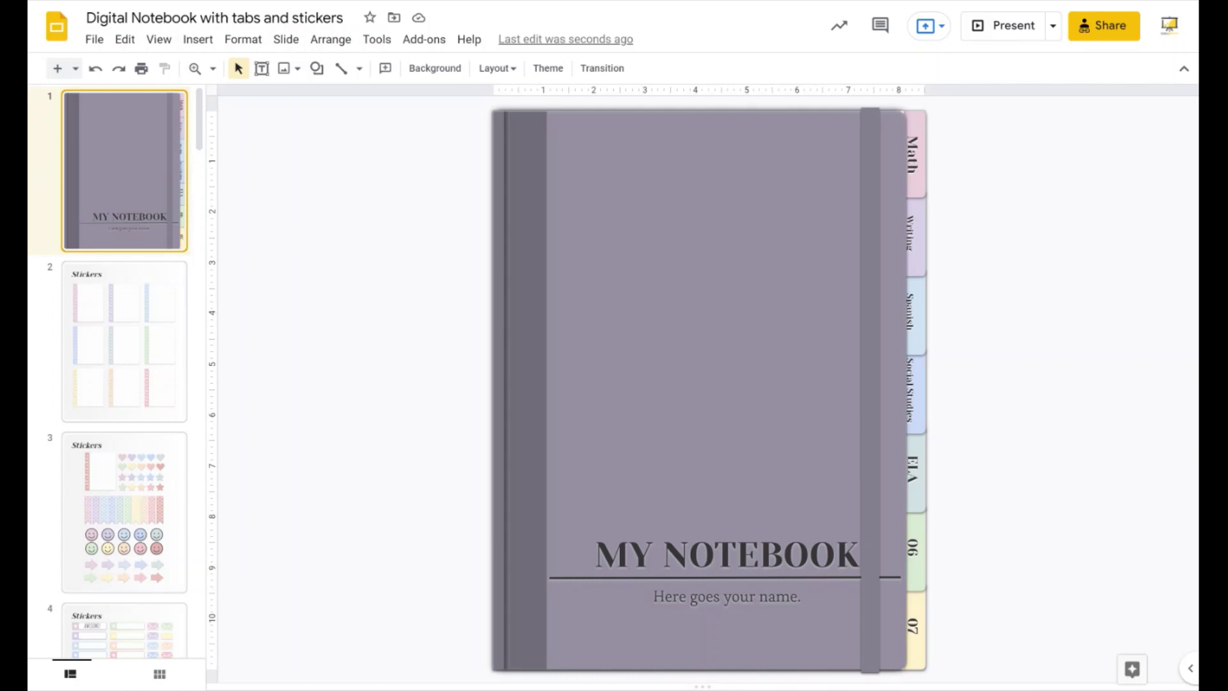
pyautogui.click(286, 39)
pyautogui.click(324, 301)
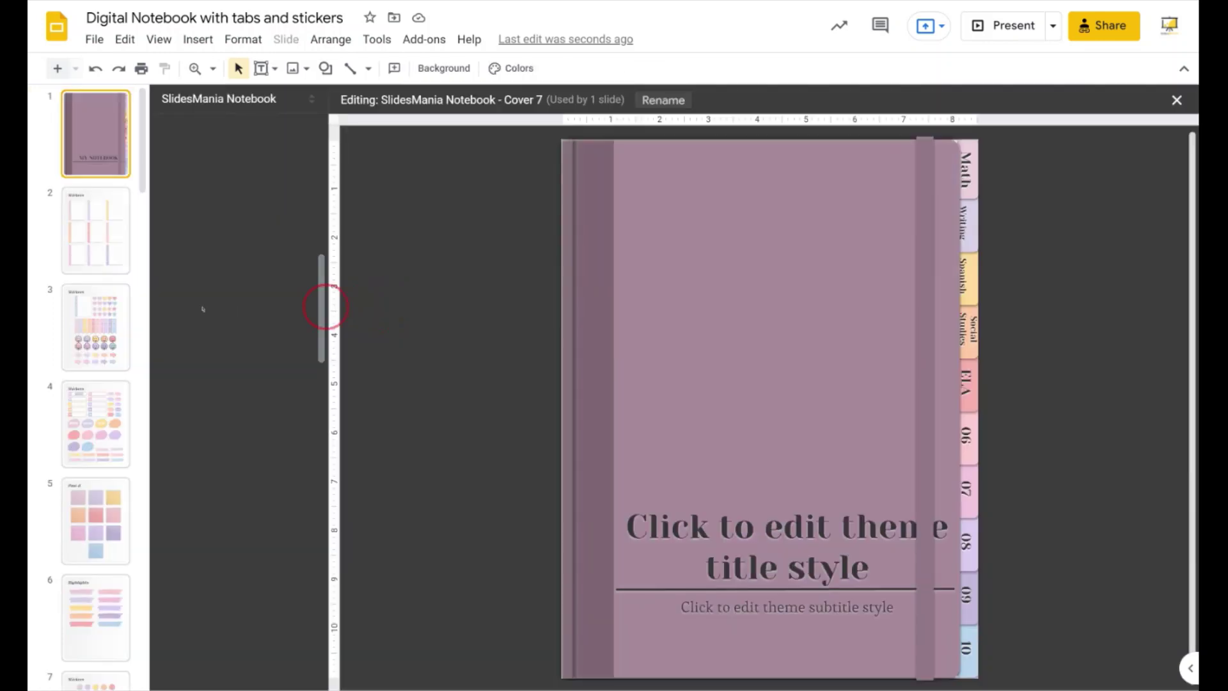
pyautogui.click(242, 223)
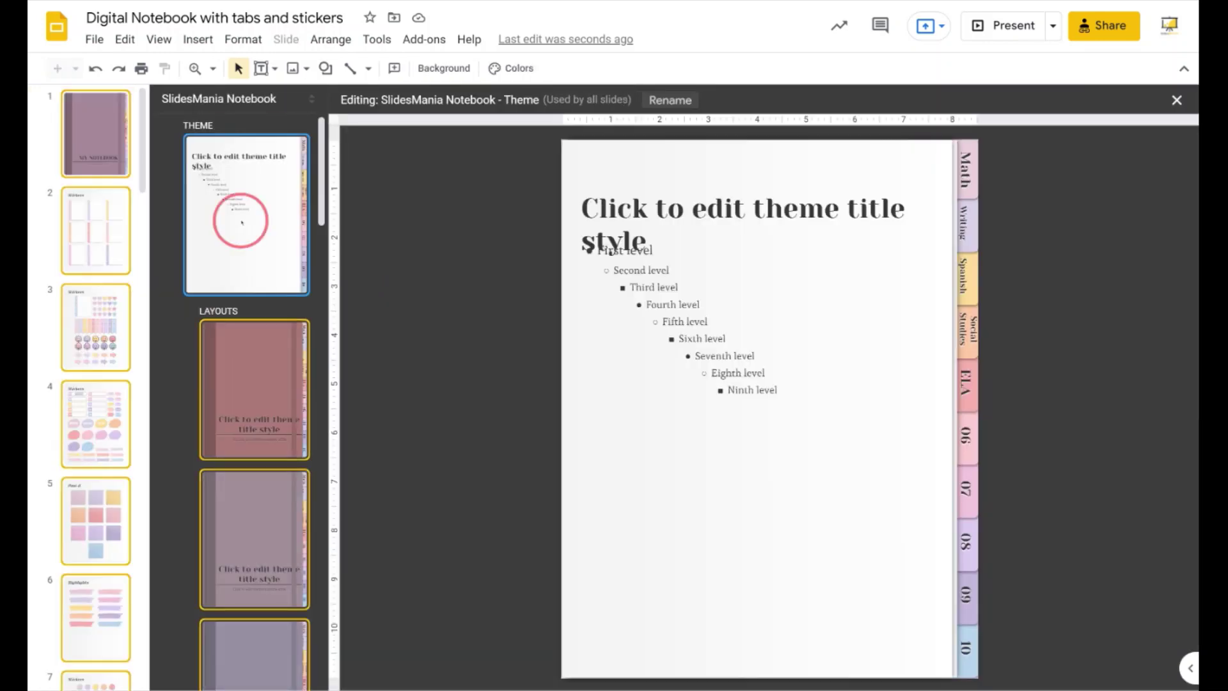
# Shorten the tab strip up to the 09 line and select the 10 tab.
pyautogui.moveTo(1000, 672); pyautogui.dragTo(957, 149)
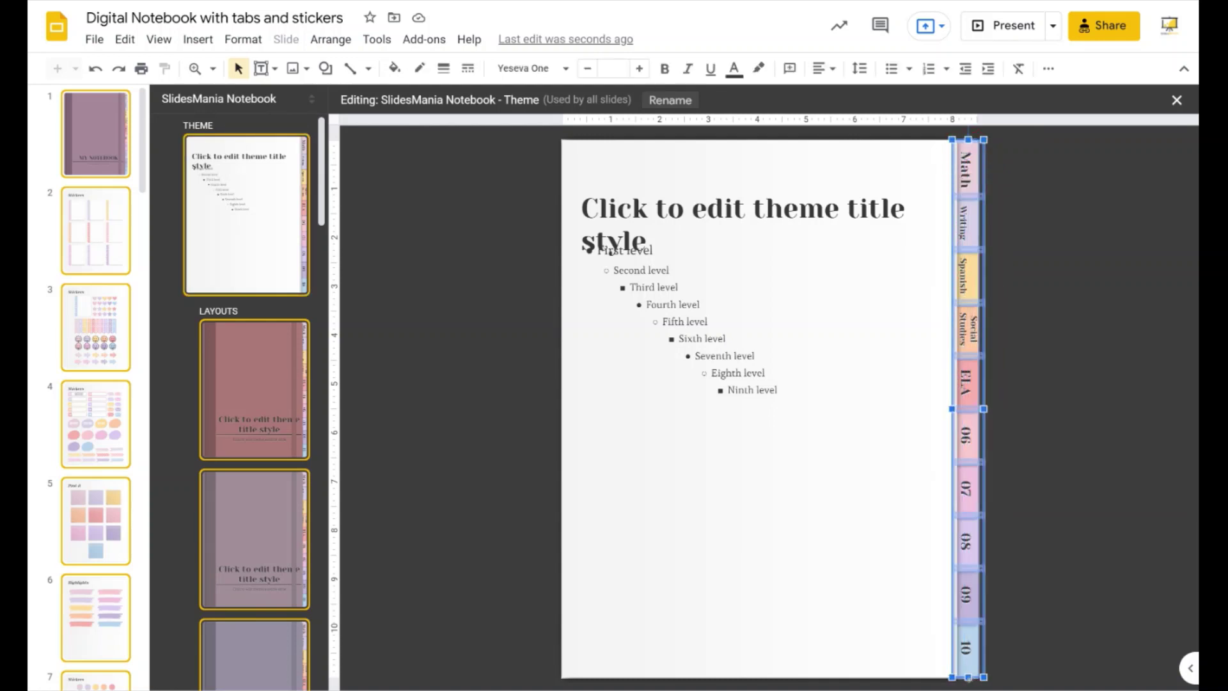
pyautogui.moveTo(966, 670); pyautogui.dragTo(964, 595)
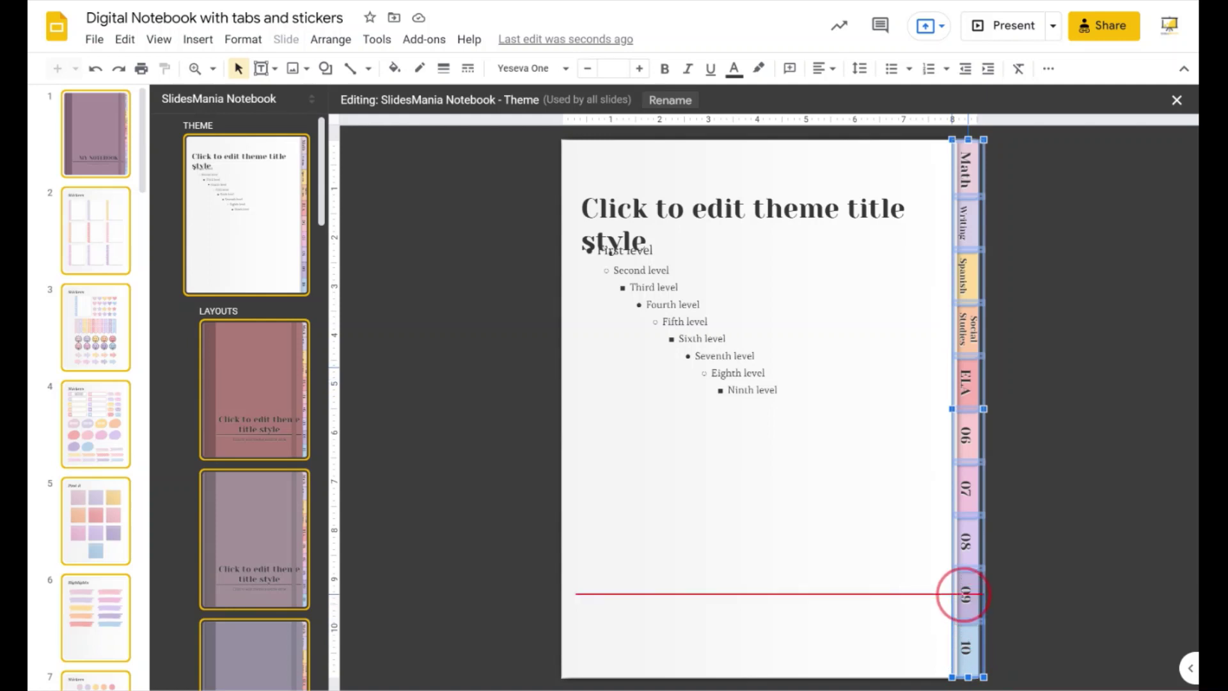
pyautogui.moveTo(964, 594); pyautogui.dragTo(963, 594)
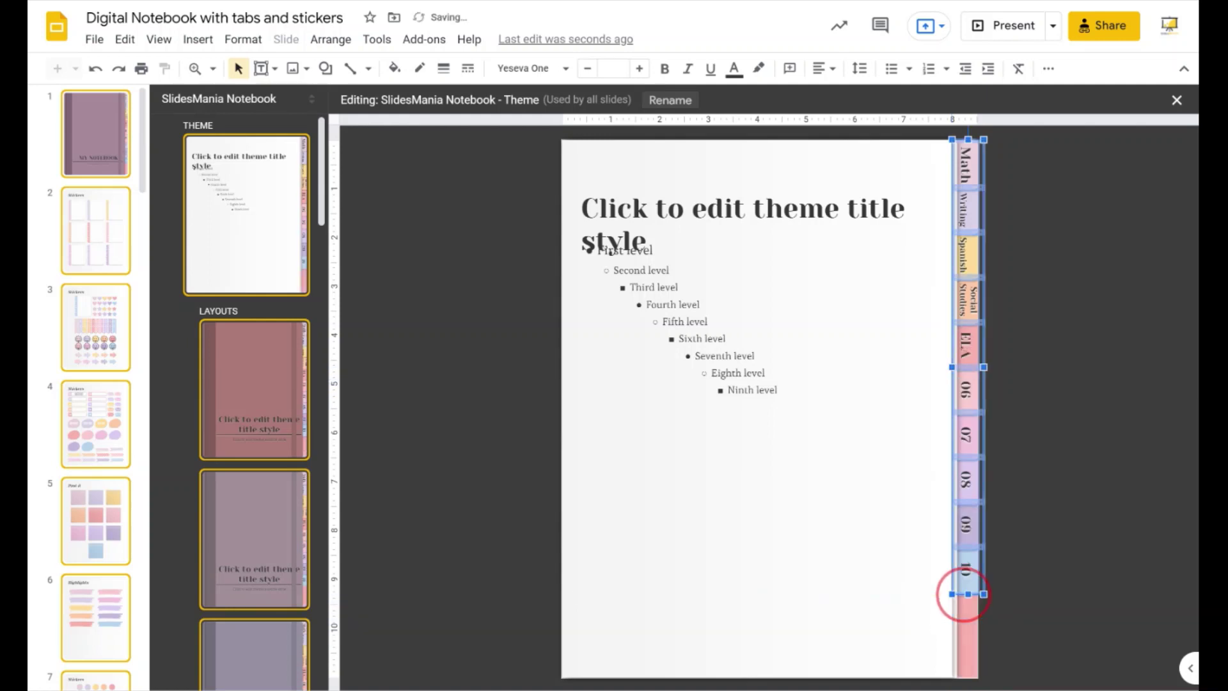
pyautogui.click(1021, 559)
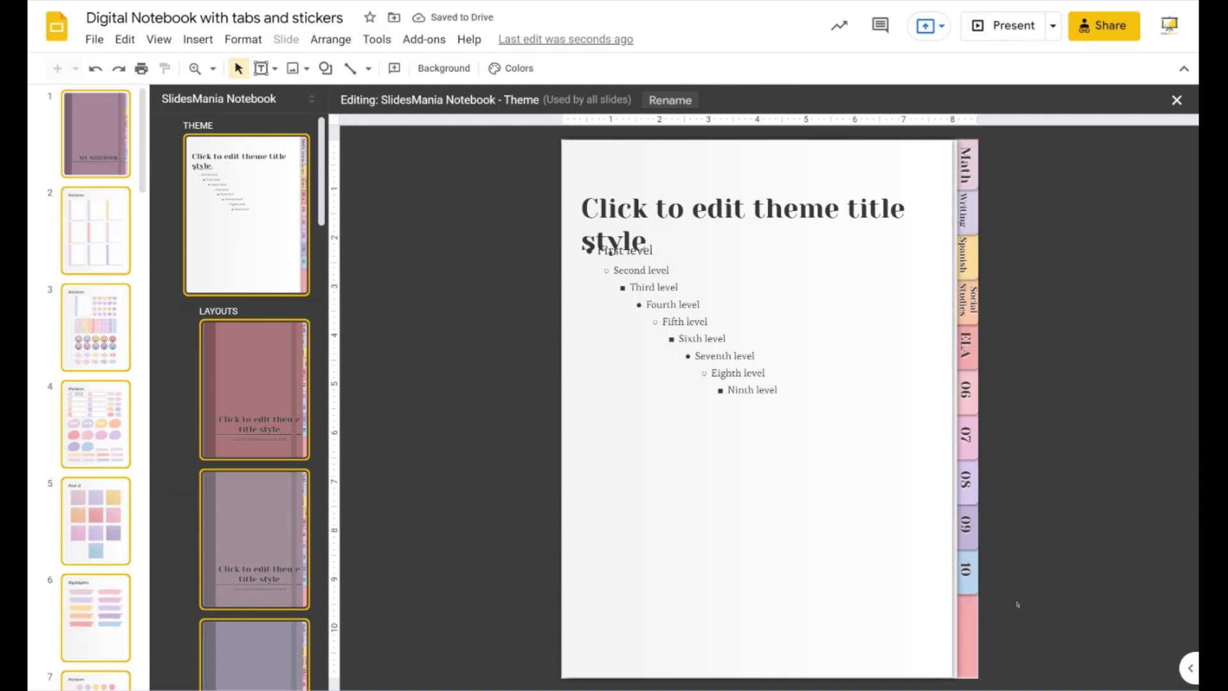
pyautogui.click(965, 576)
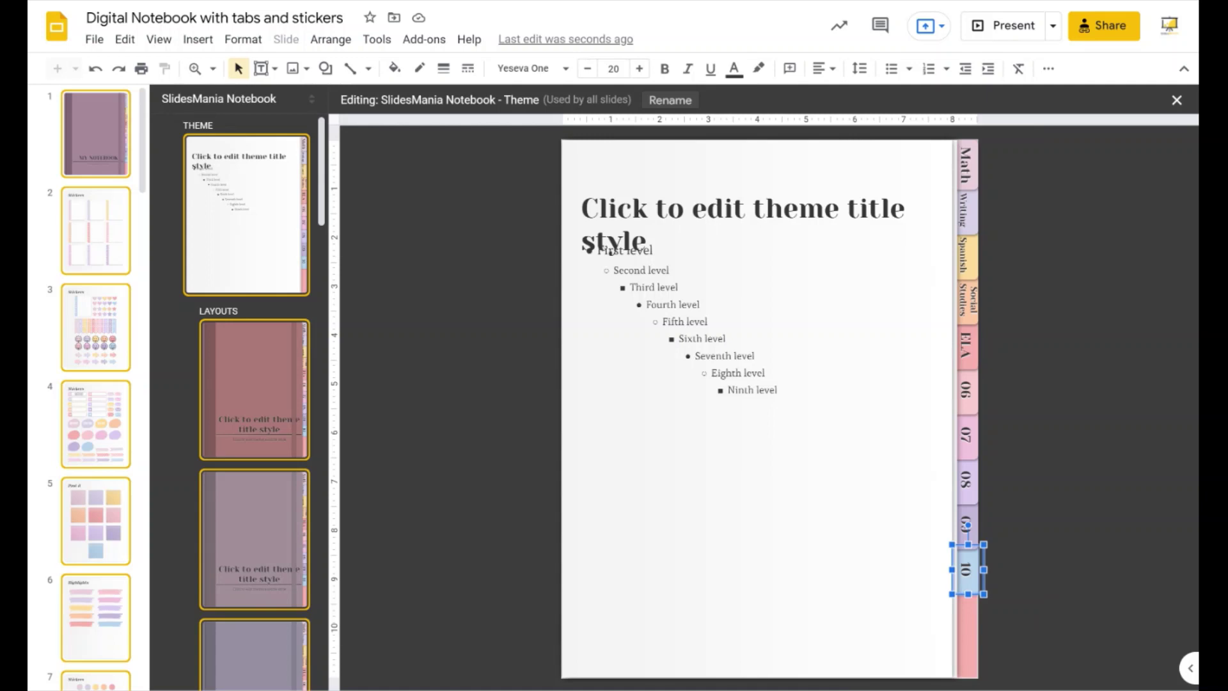
# Move the copied 10 tab below the stack and send it behind the other tabs.
pyautogui.moveTo(968, 570); pyautogui.dragTo(971, 615)
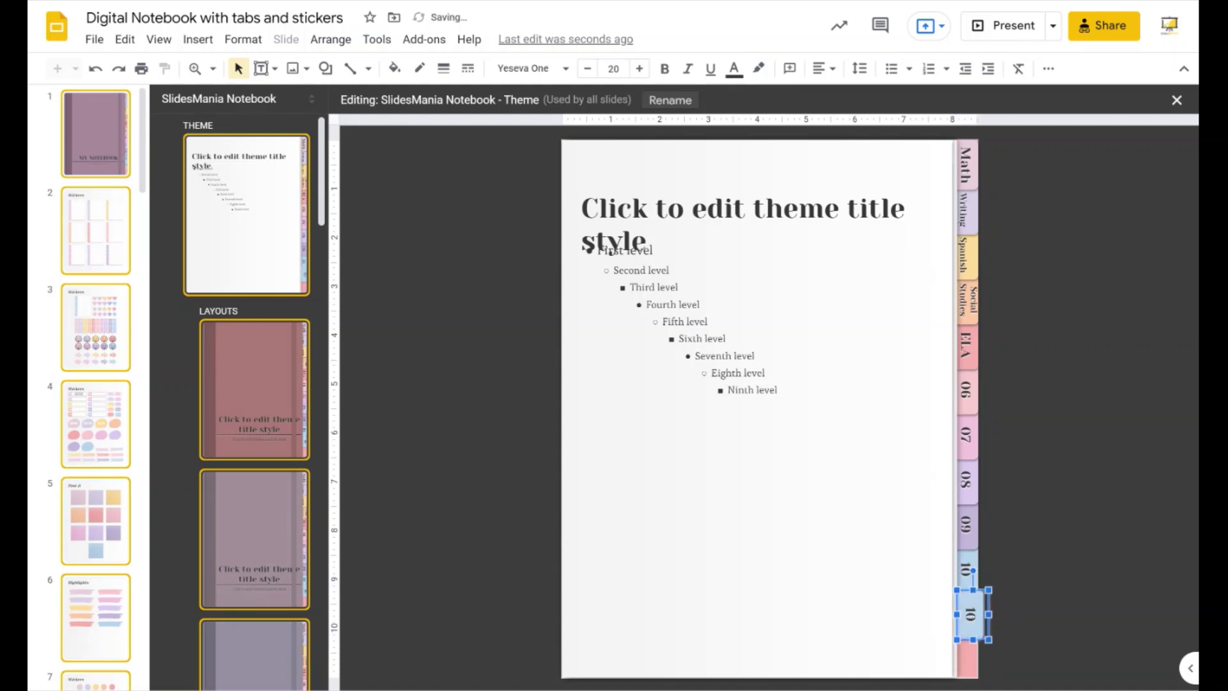
pyautogui.rightClick(971, 614)
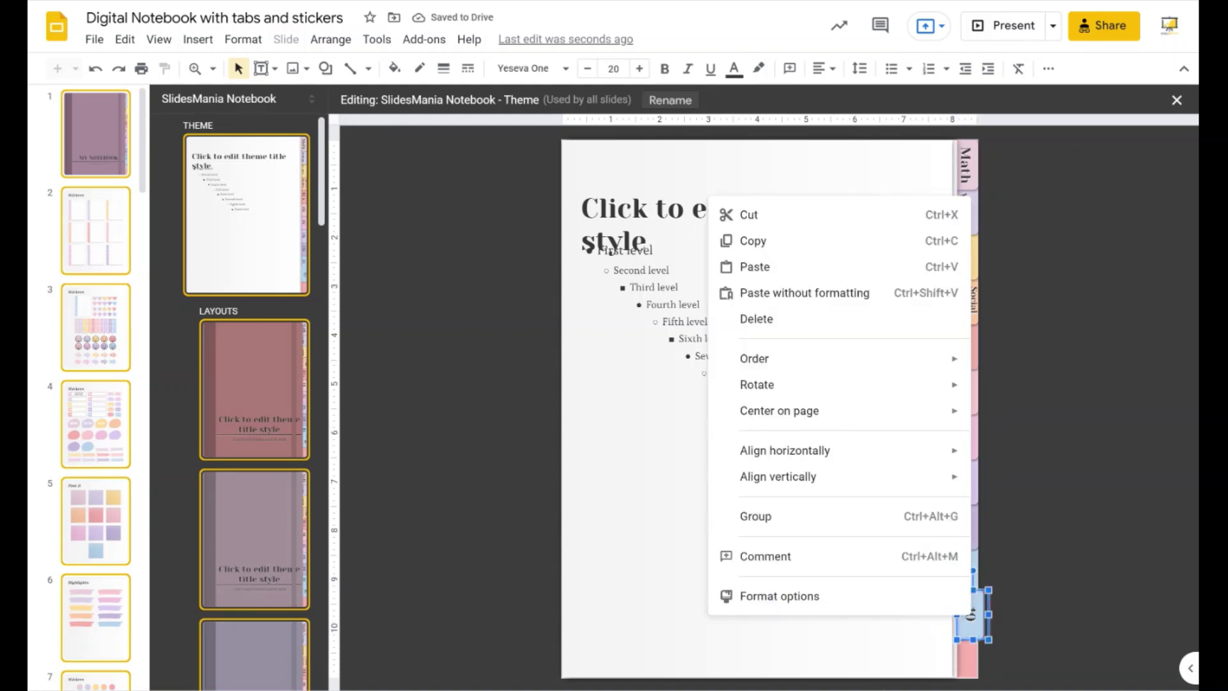
pyautogui.moveTo(845, 358)
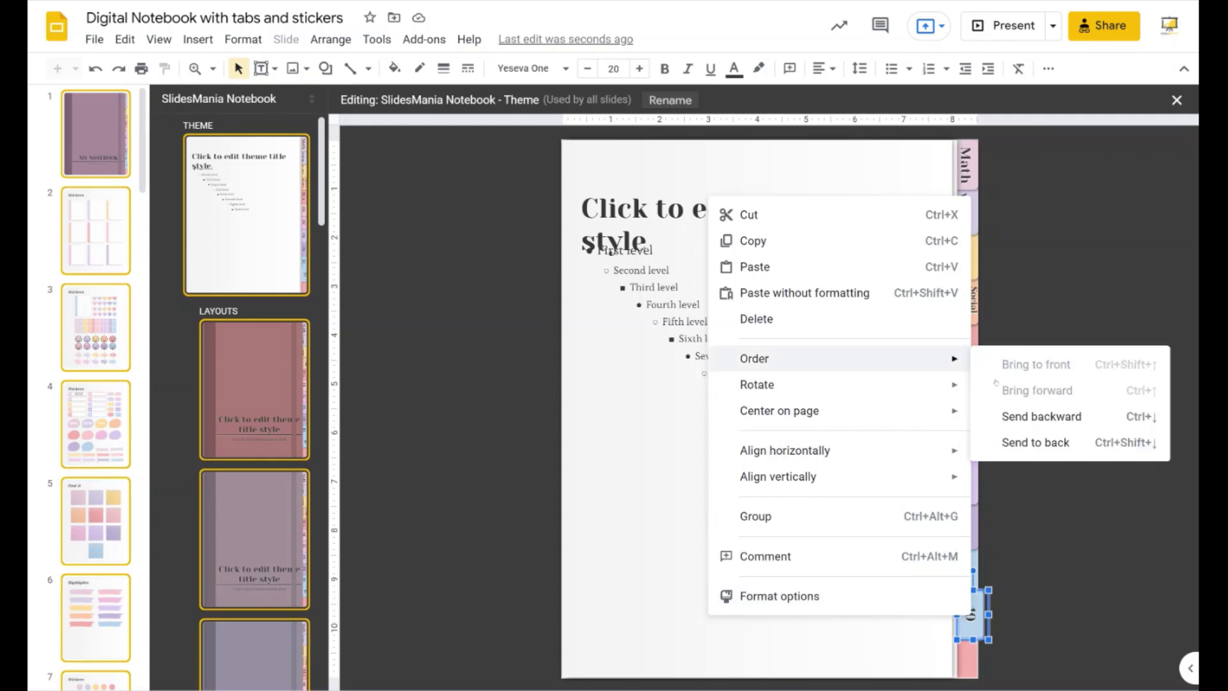
pyautogui.click(1033, 442)
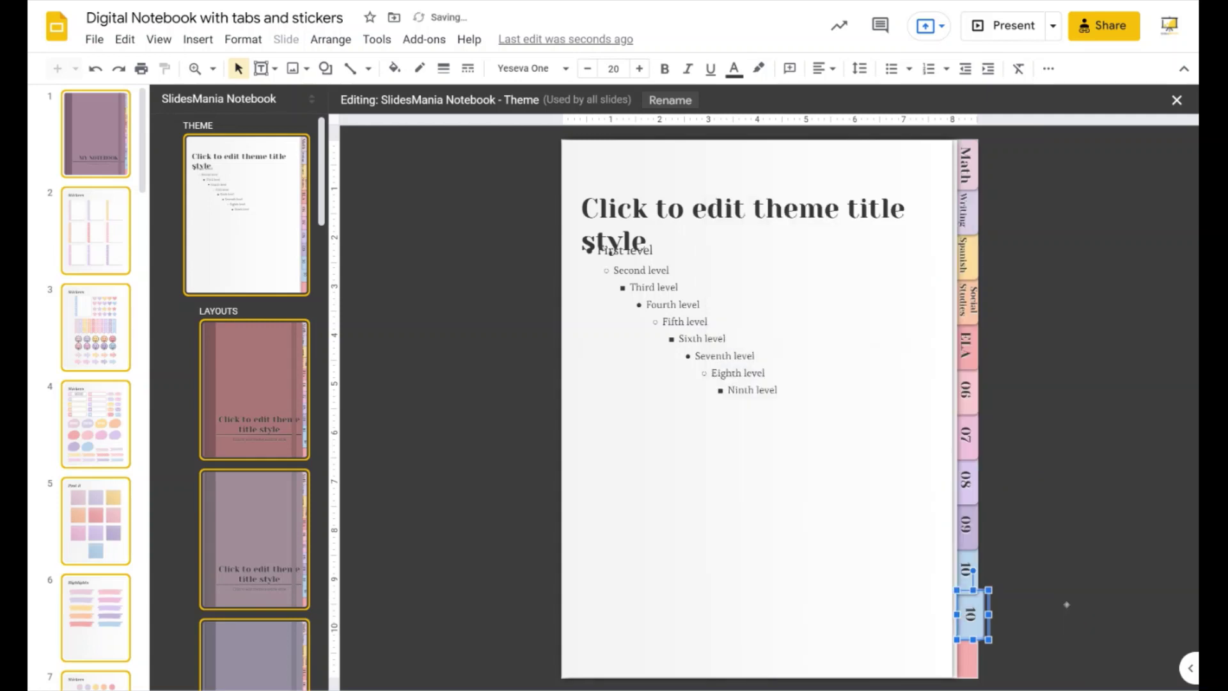
pyautogui.press('Left')
pyautogui.press('Left')
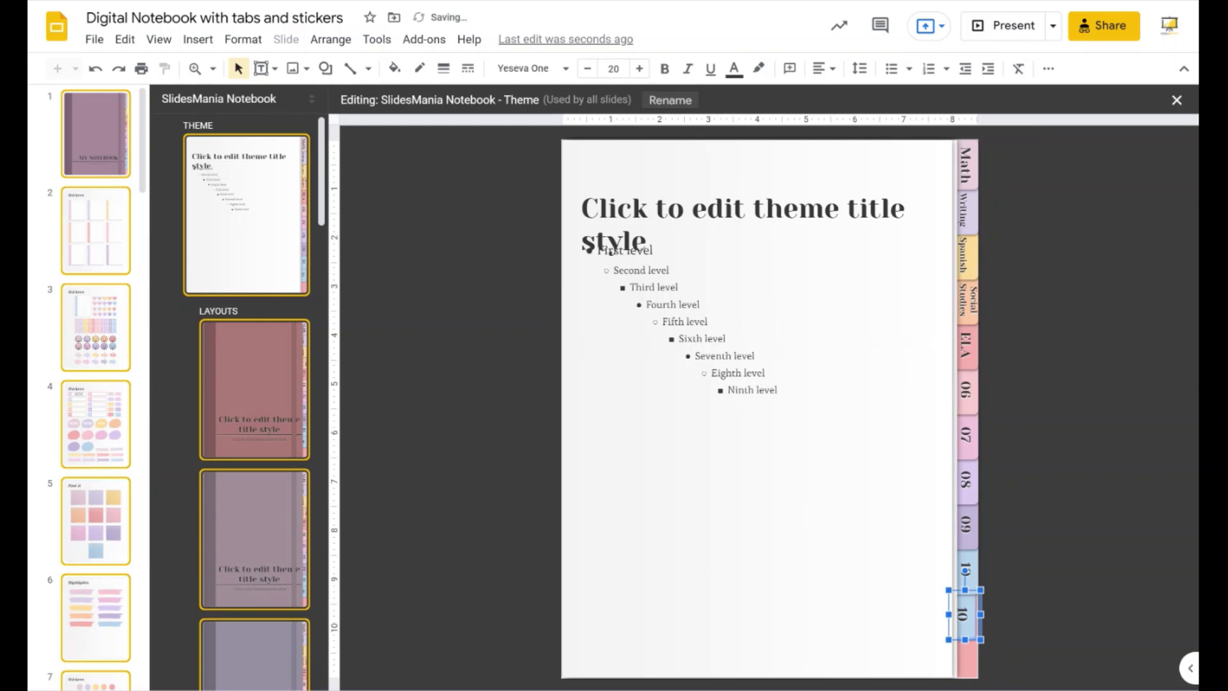
pyautogui.press('Right')
pyautogui.click(981, 614)
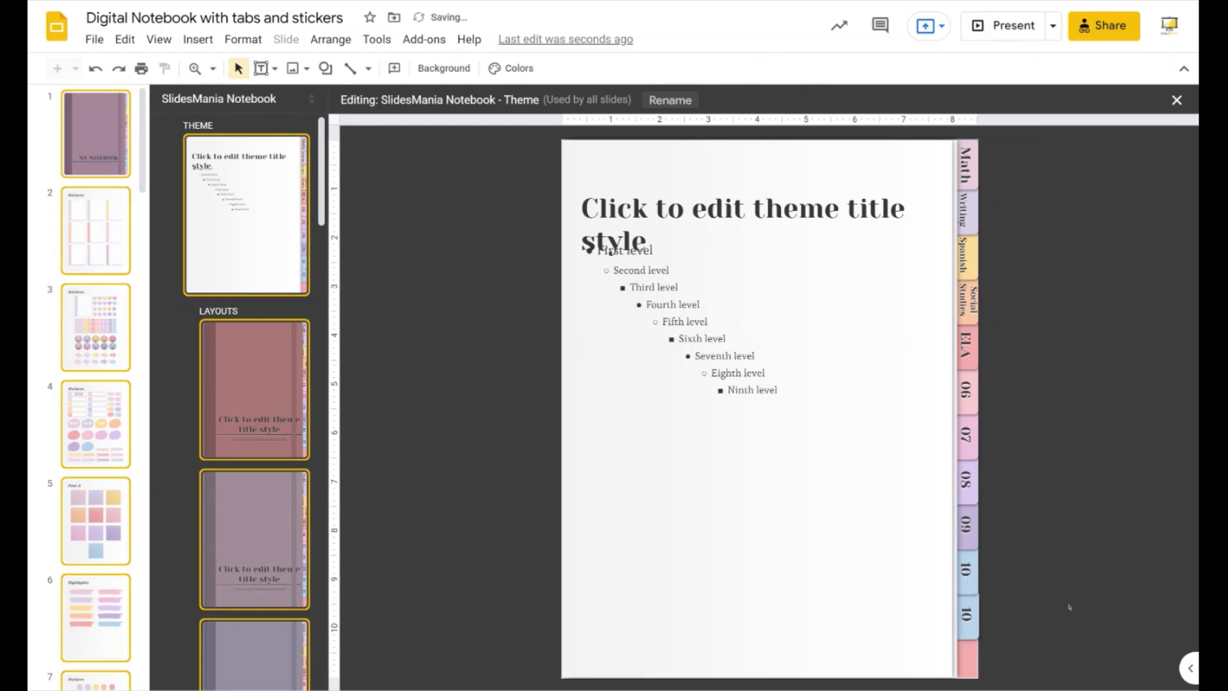
pyautogui.click(969, 614)
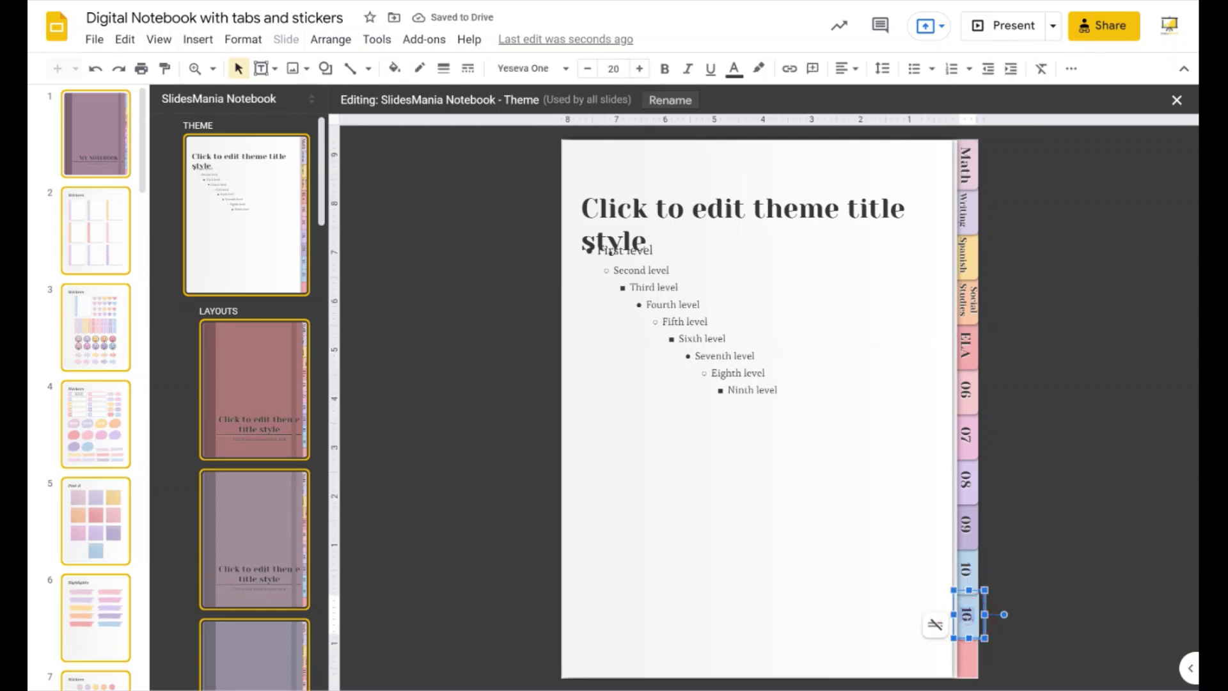
# Label the bottom tab 11 and keep it aligned with the stack.
pyautogui.write('11')
pyautogui.click(1041, 639)
pyautogui.click(967, 614)
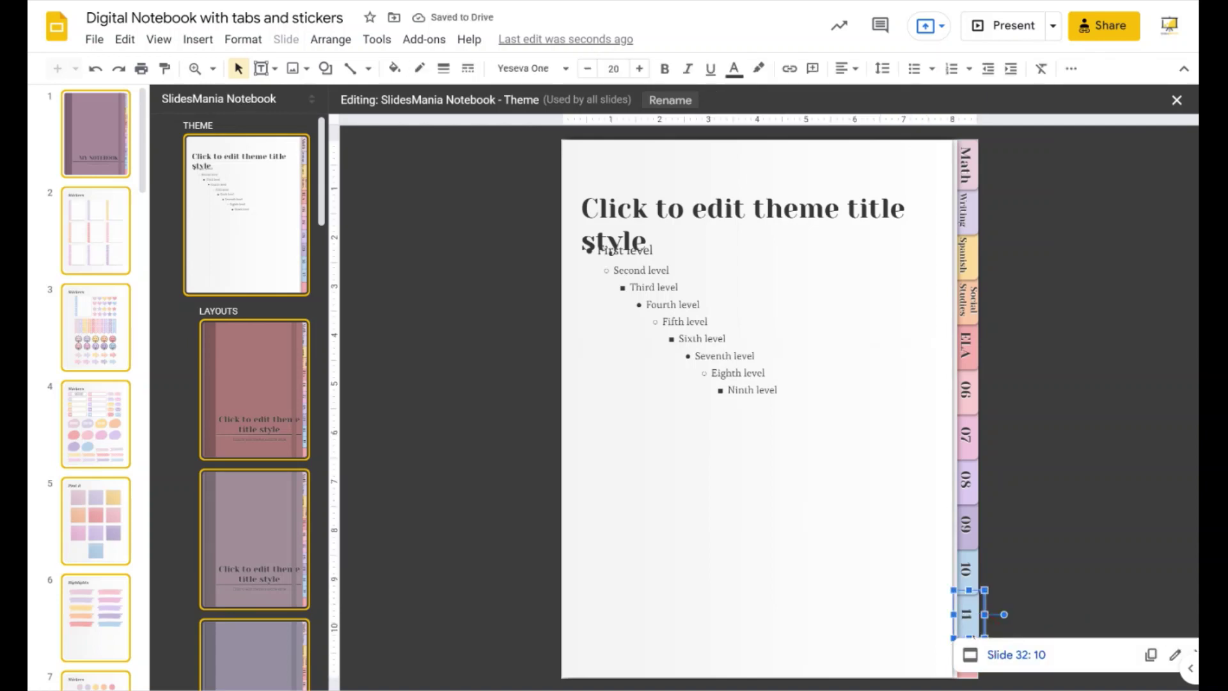
pyautogui.click(1083, 602)
pyautogui.click(979, 627)
pyautogui.press('Right')
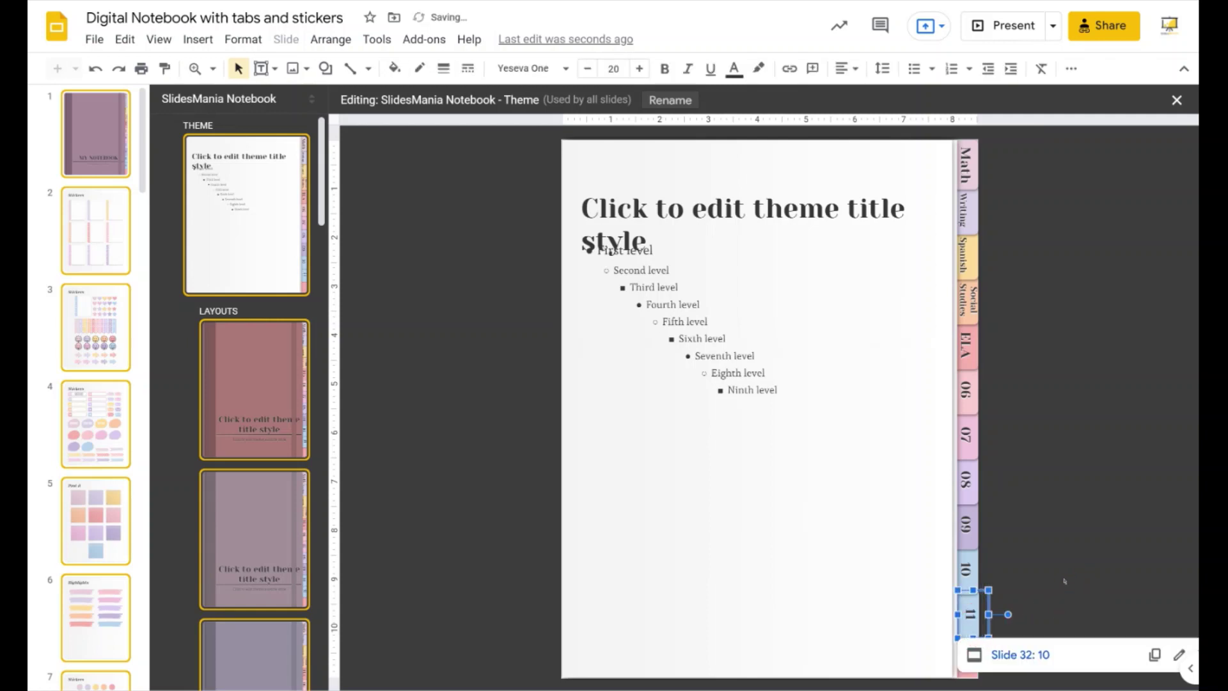
pyautogui.press('Right')
pyautogui.press('Right')
pyautogui.press('Right')
pyautogui.press('Right')
pyautogui.press('Right')
pyautogui.press('Right')
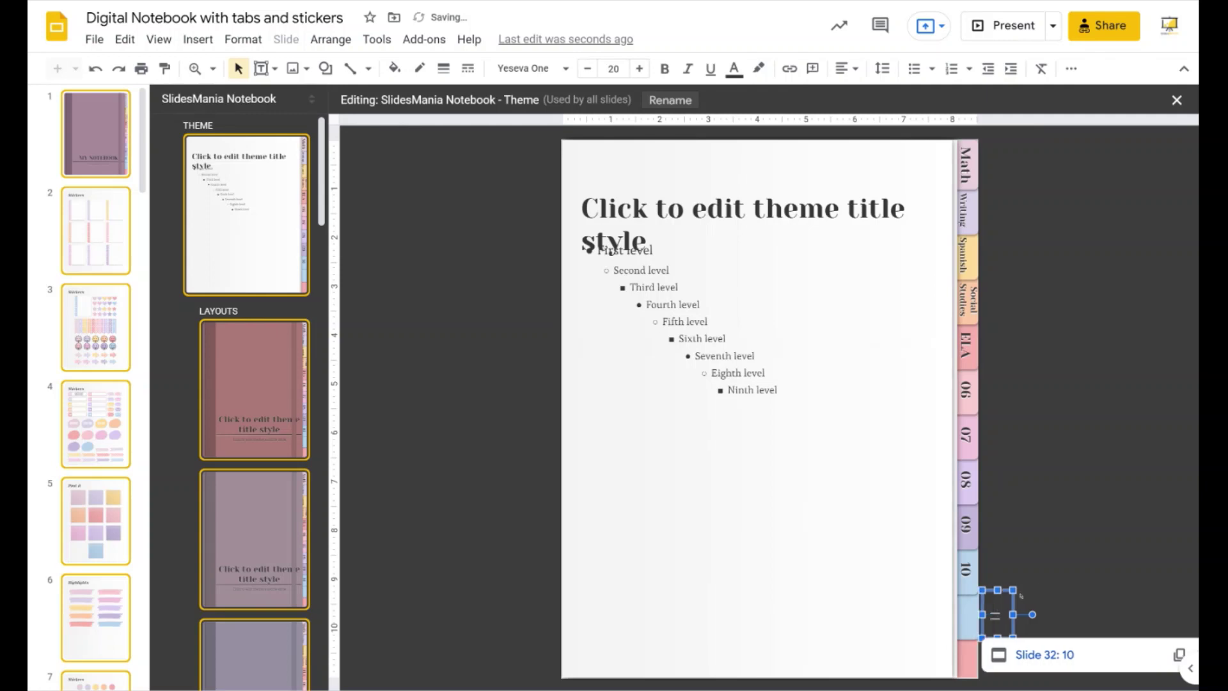
pyautogui.hotkey('ctrl', 'z')
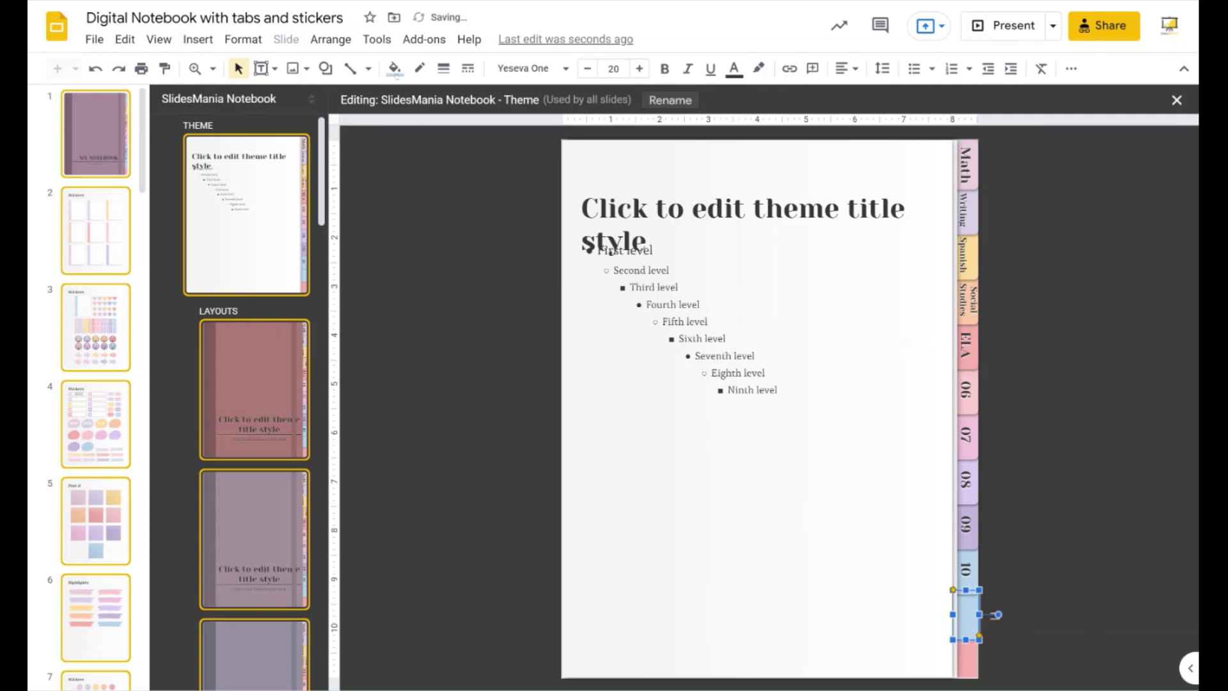
# Fill the 11 tab with pink and nudge it back into line.
pyautogui.click(395, 67)
pyautogui.click(402, 150)
pyautogui.press('Right')
pyautogui.press('Right')
pyautogui.press('Right')
pyautogui.press('Right')
pyautogui.press('Right')
pyautogui.press('Right')
pyautogui.press('Right')
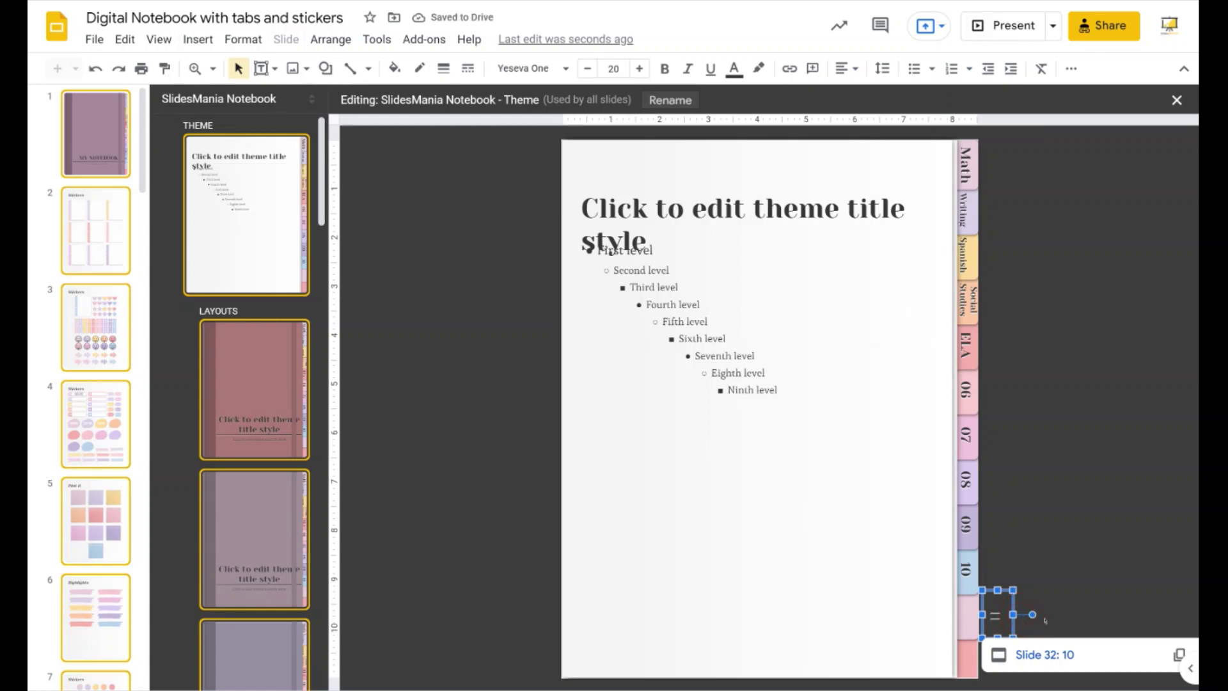
pyautogui.press('Left')
pyautogui.press('Left')
pyautogui.press('Left')
pyautogui.press('Left')
pyautogui.press('Left')
pyautogui.press('Left')
pyautogui.press('Left')
pyautogui.press('Left')
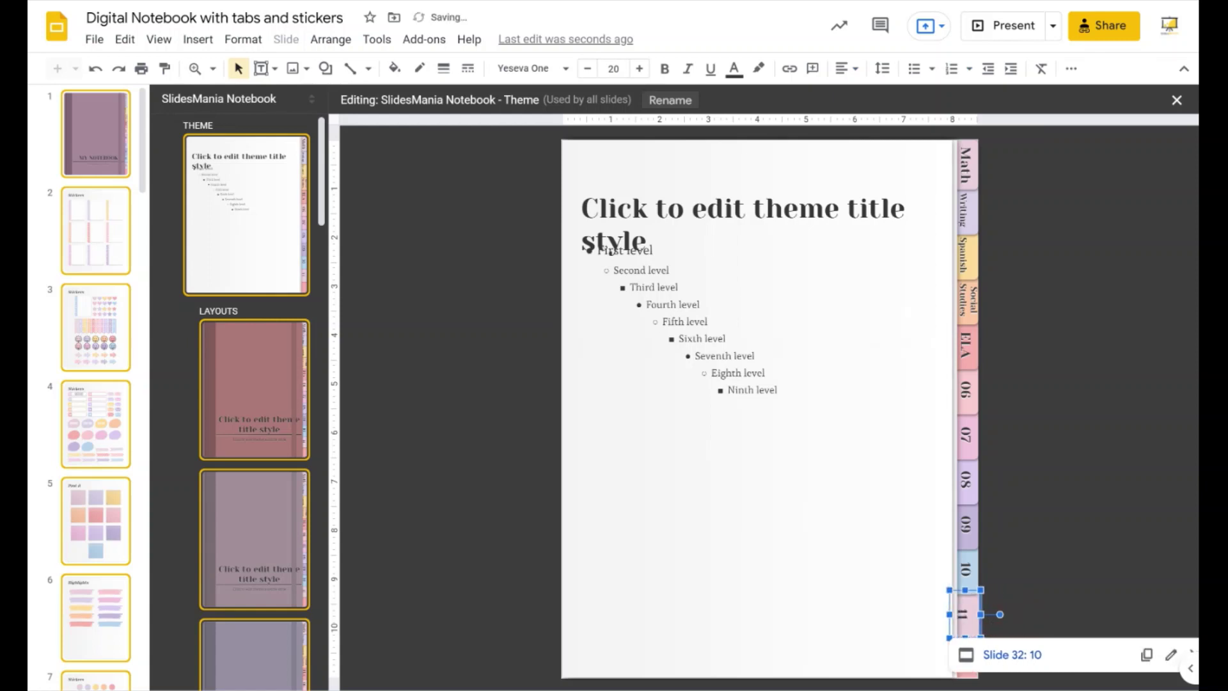
pyautogui.press('Left')
pyautogui.click(1055, 598)
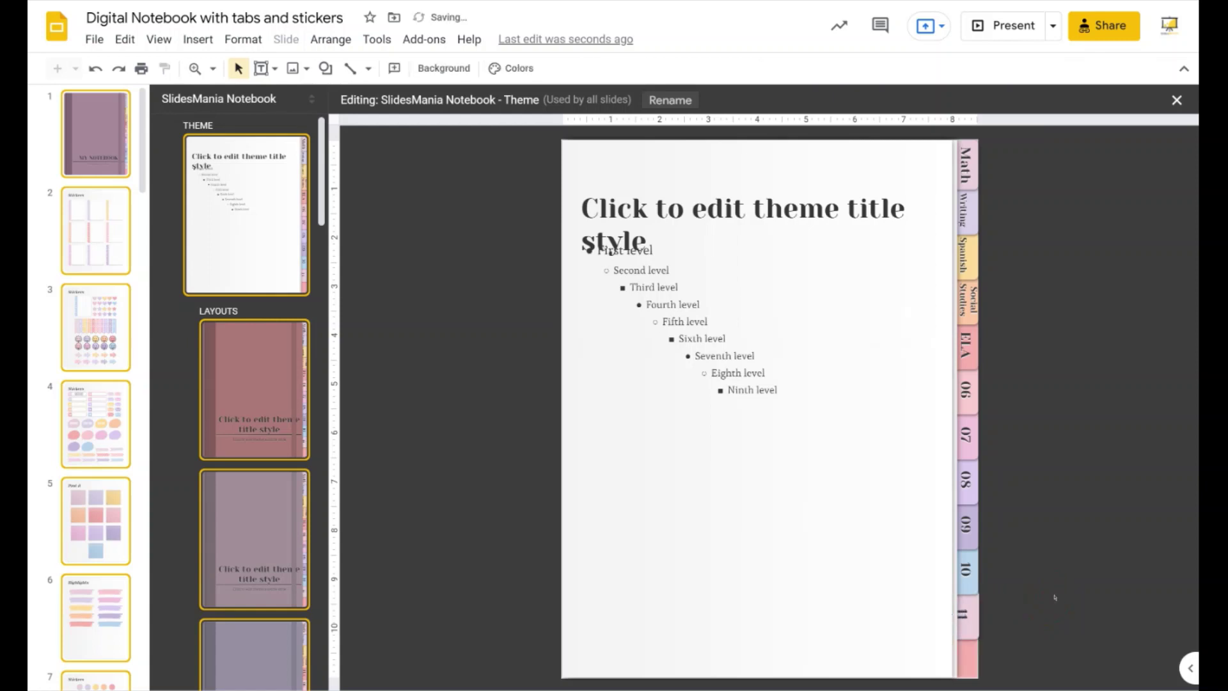
pyautogui.click(982, 625)
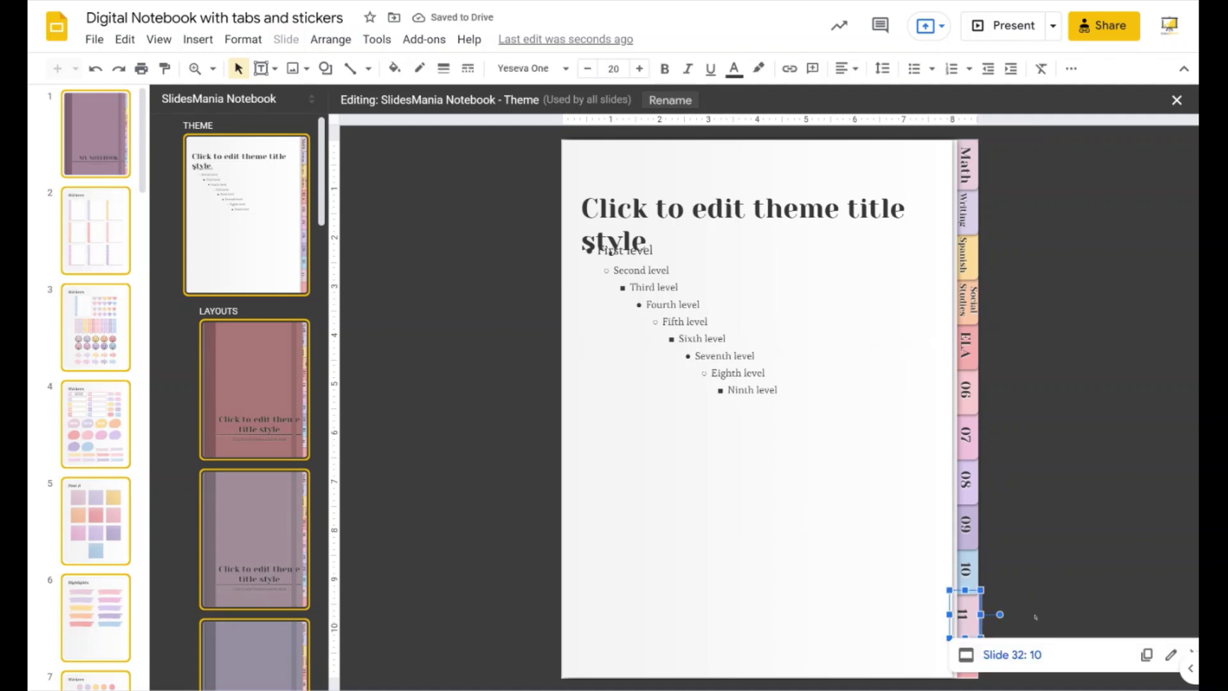
# Stretch the eleven-tab stack in the theme layout down to the bottom of the page.
pyautogui.click(1036, 615)
pyautogui.moveTo(1000, 645); pyautogui.dragTo(953, 129)
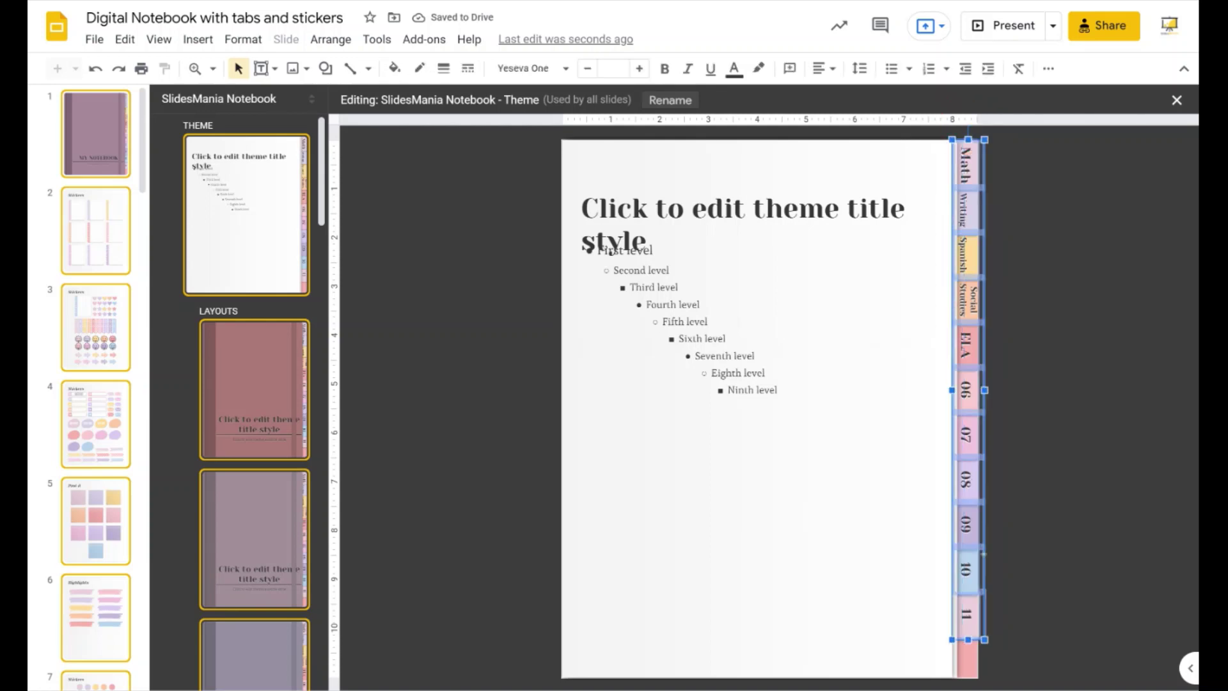
pyautogui.moveTo(965, 653); pyautogui.dragTo(969, 675)
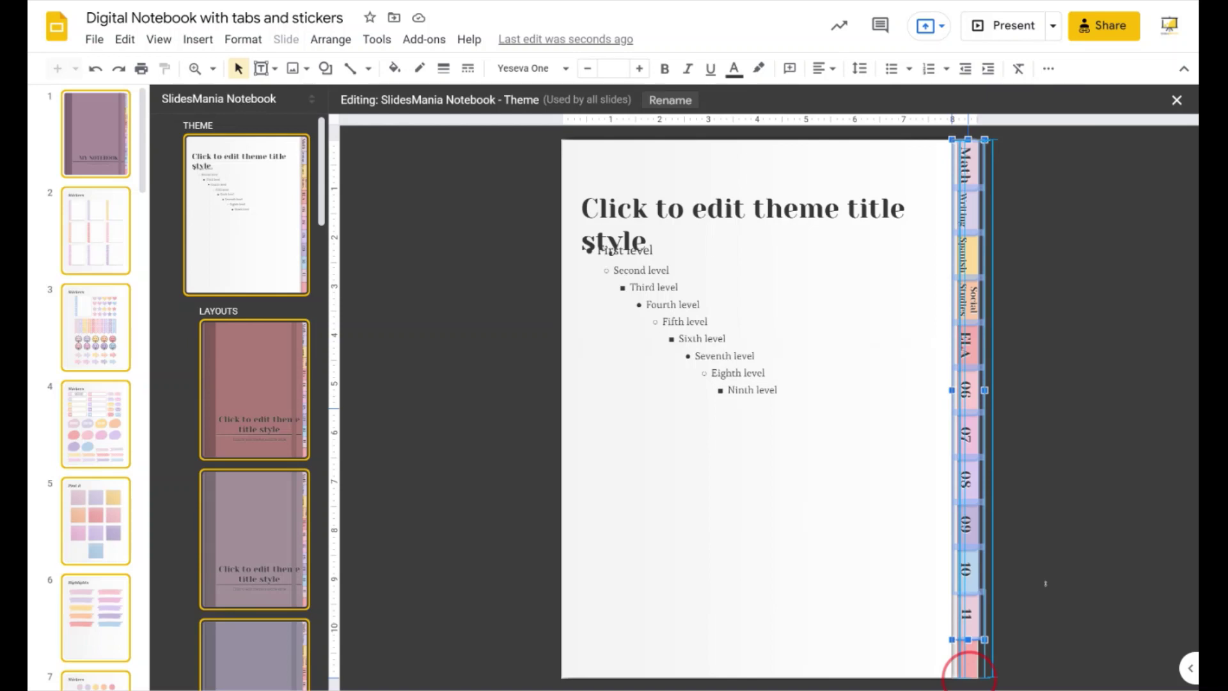
pyautogui.moveTo(970, 675); pyautogui.dragTo(969, 677)
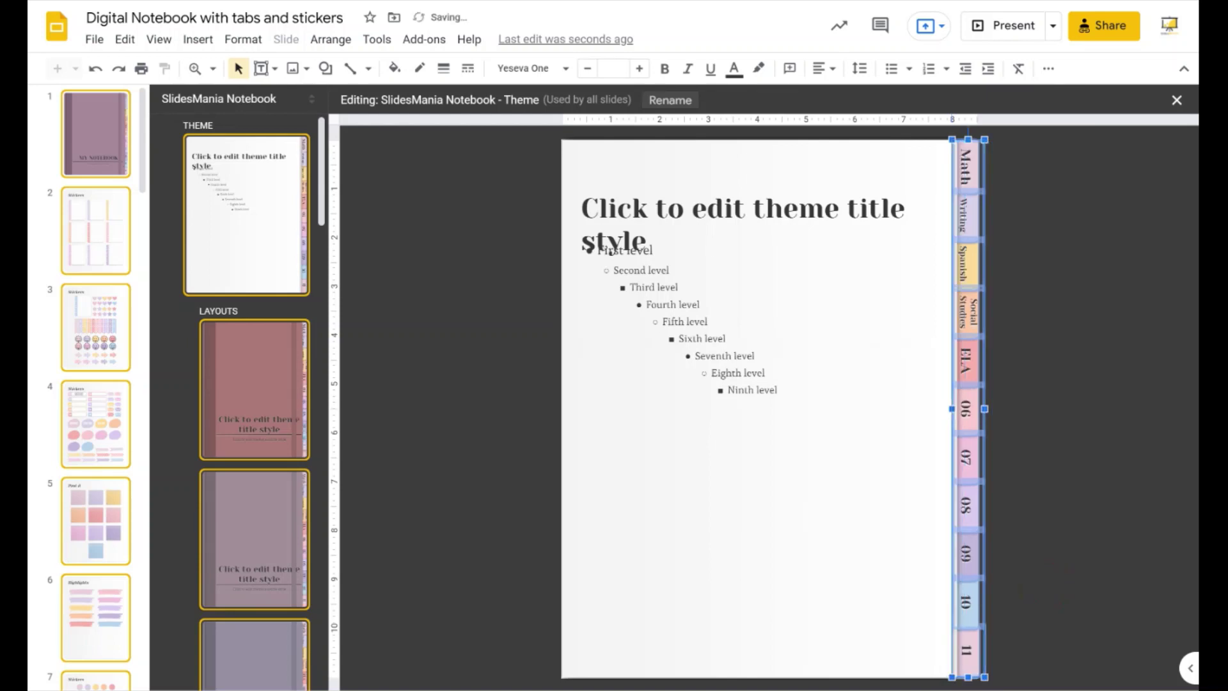
pyautogui.click(1070, 493)
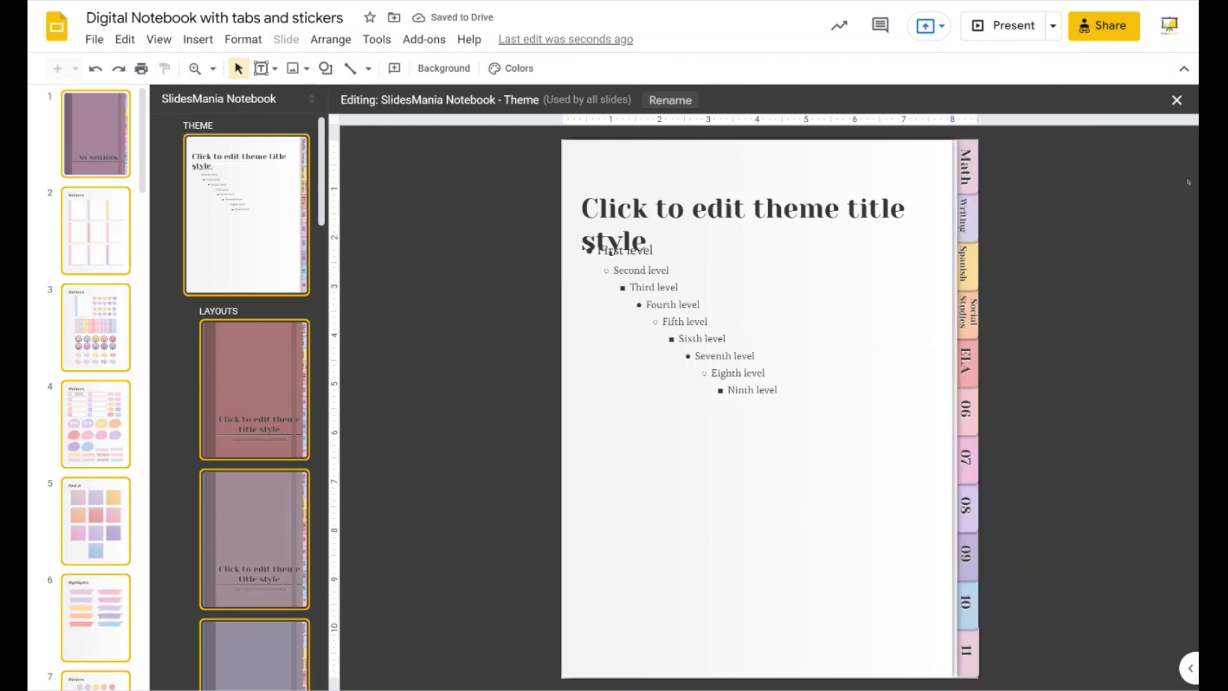
# Exit the theme editor and shorten the cover's tab link boxes to end at tab 10.
pyautogui.click(1176, 101)
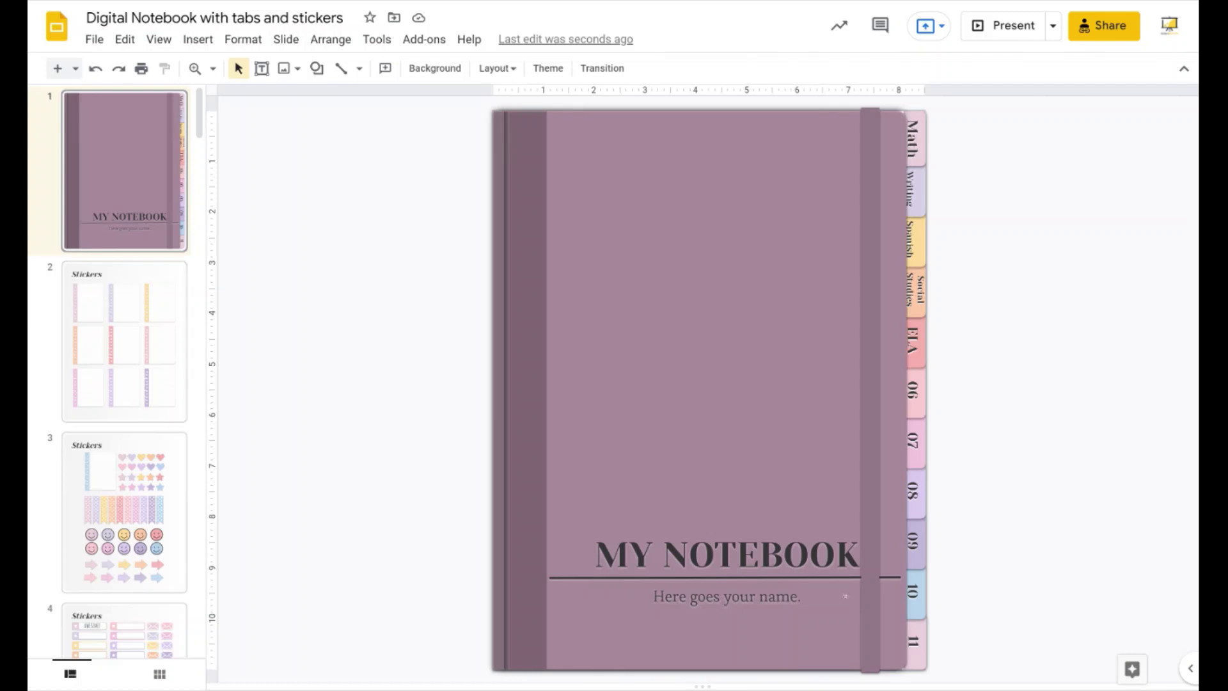
pyautogui.click(914, 614)
pyautogui.click(971, 668)
pyautogui.moveTo(972, 668); pyautogui.dragTo(908, 103)
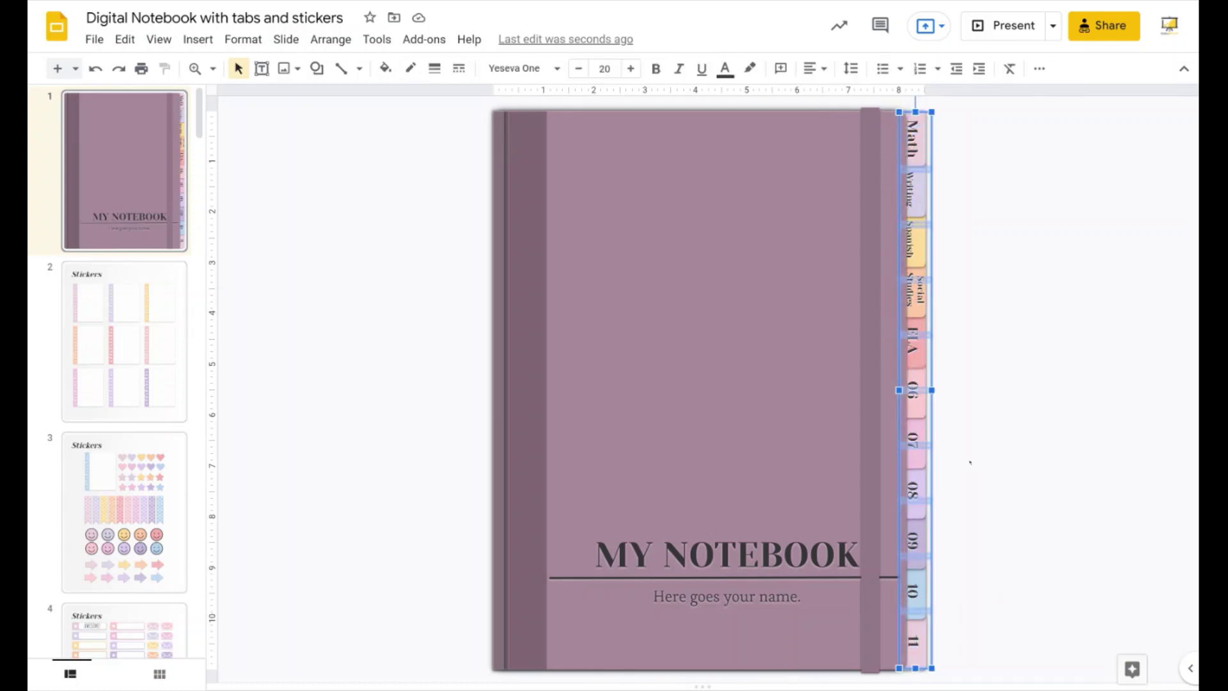
pyautogui.moveTo(910, 639); pyautogui.dragTo(913, 620)
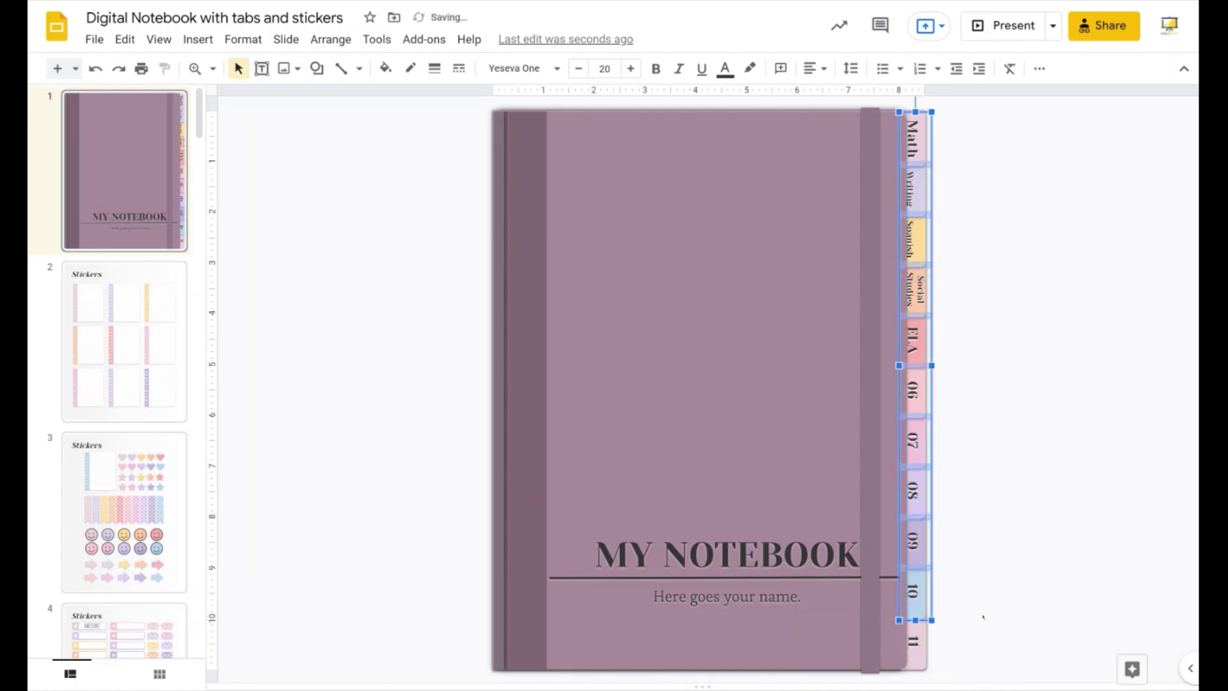
pyautogui.click(983, 617)
pyautogui.click(914, 592)
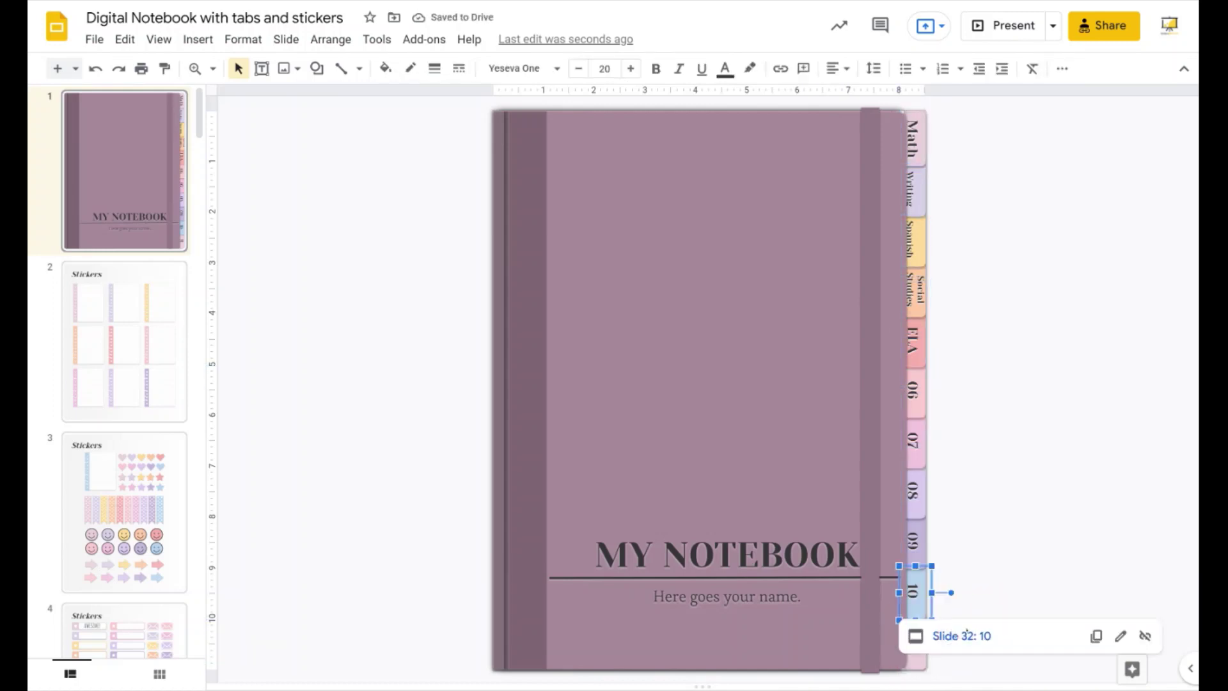
# Nudge the cover's 10 tab with the arrow keys, then drag it back into place.
pyautogui.press('Right')
pyautogui.press('Down')
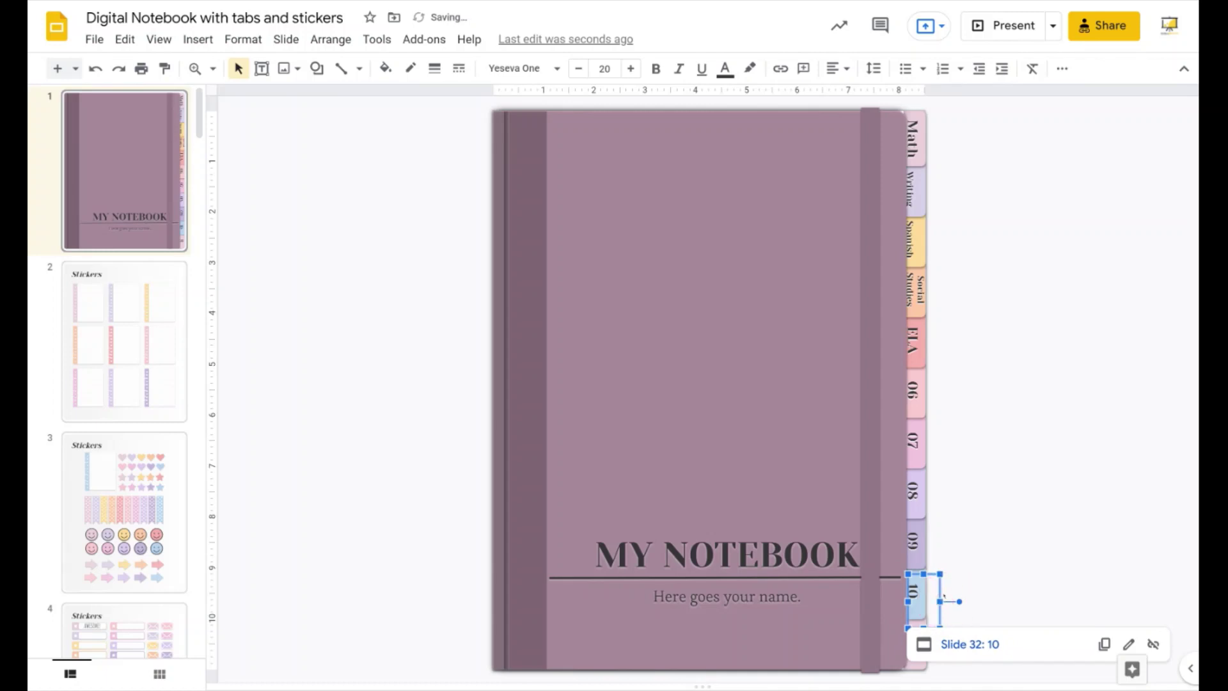
pyautogui.moveTo(936, 605); pyautogui.dragTo(927, 647)
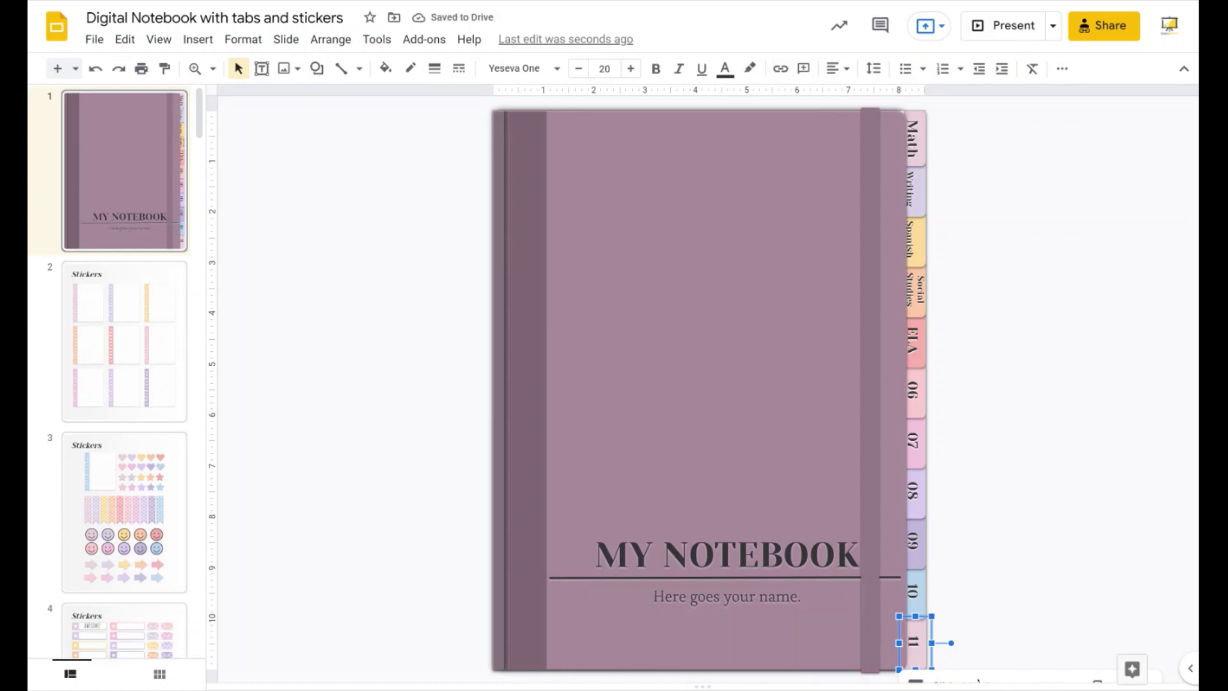
# Check the cover's 11 tab link and set the slide zoom to 50%.
pyautogui.press('pagedown')
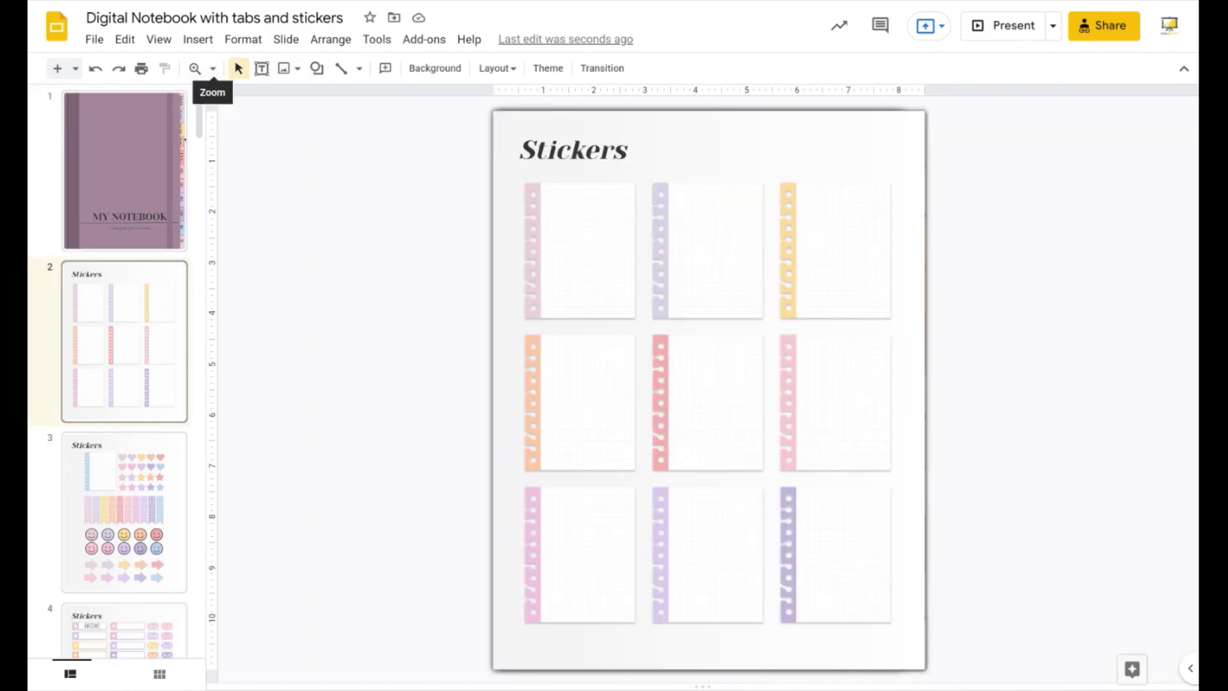
pyautogui.click(187, 163)
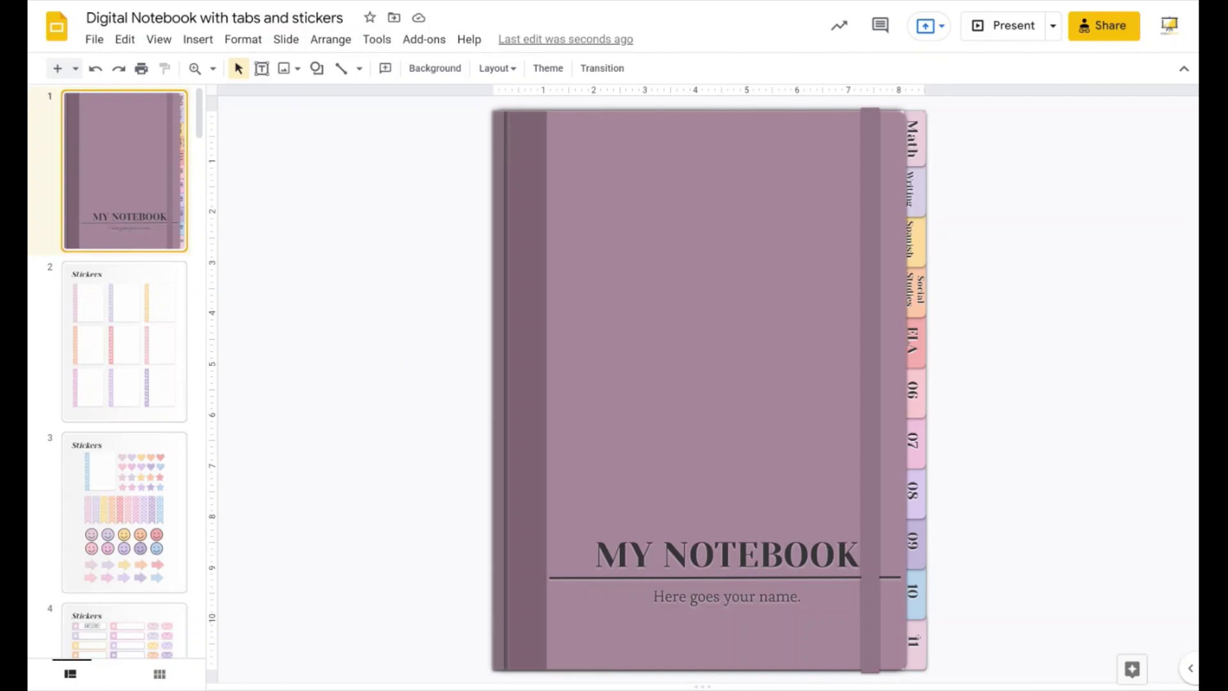
pyautogui.click(917, 638)
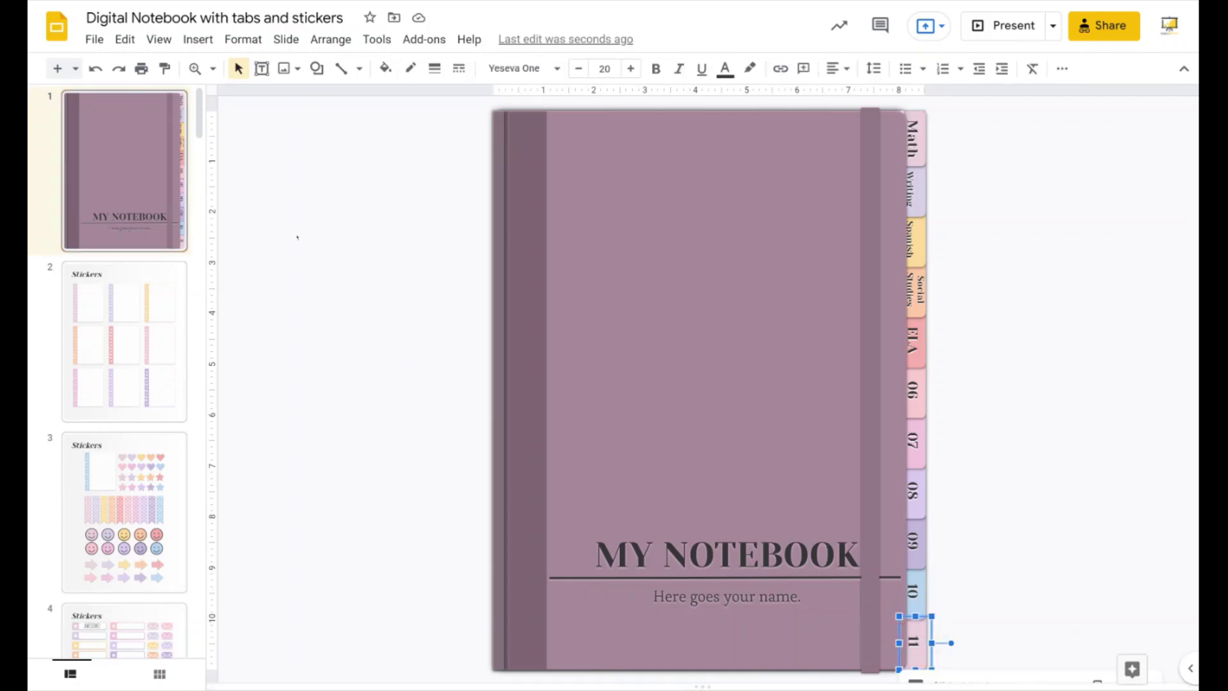
pyautogui.click(213, 69)
pyautogui.click(220, 121)
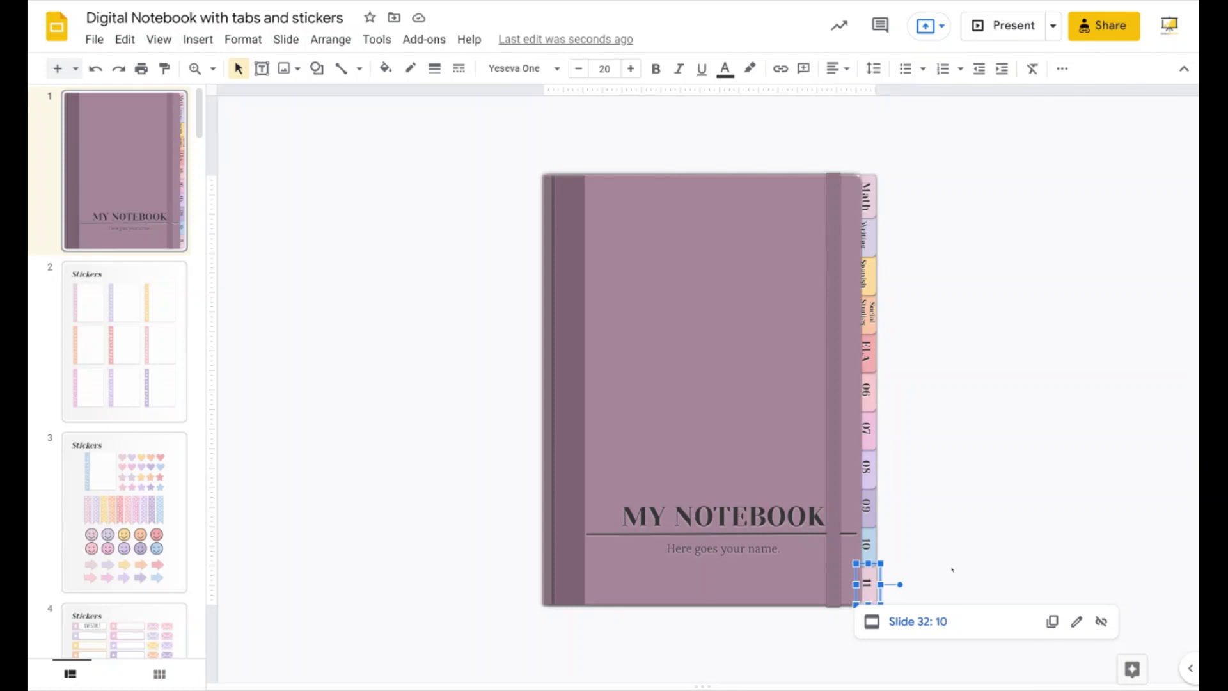
pyautogui.click(408, 539)
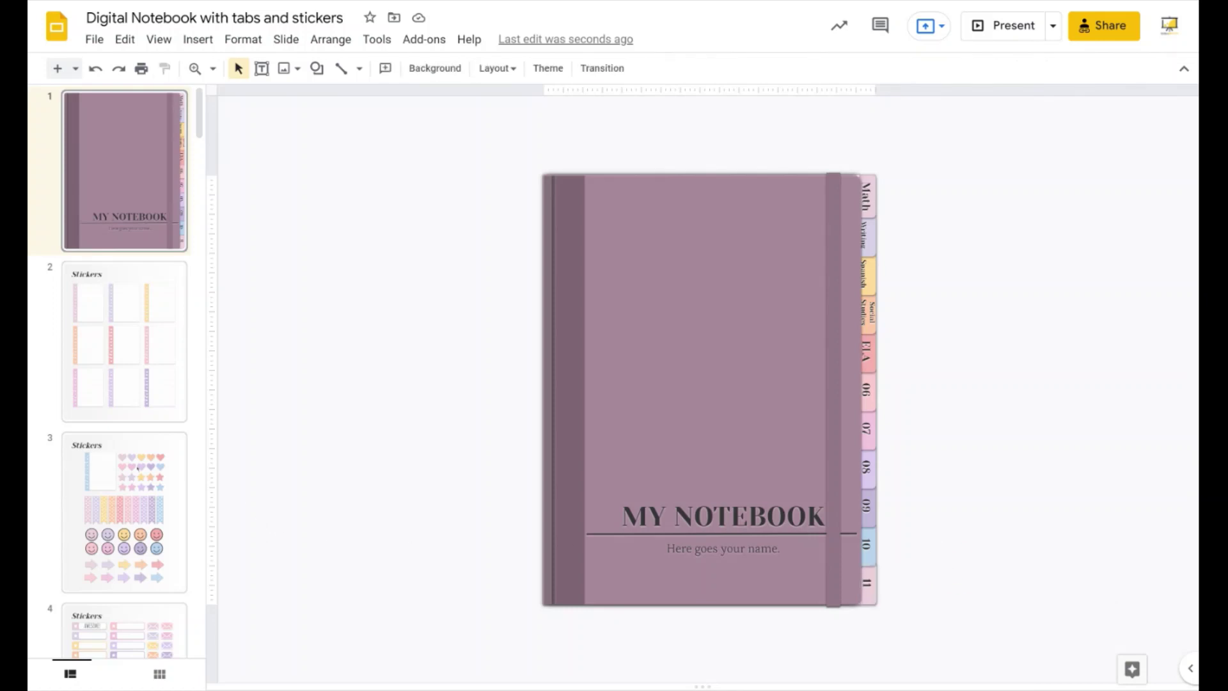
# Duplicate the section 10 page (slide 32) and move the copy down one place.
pyautogui.scroll(-20, 137, 468)
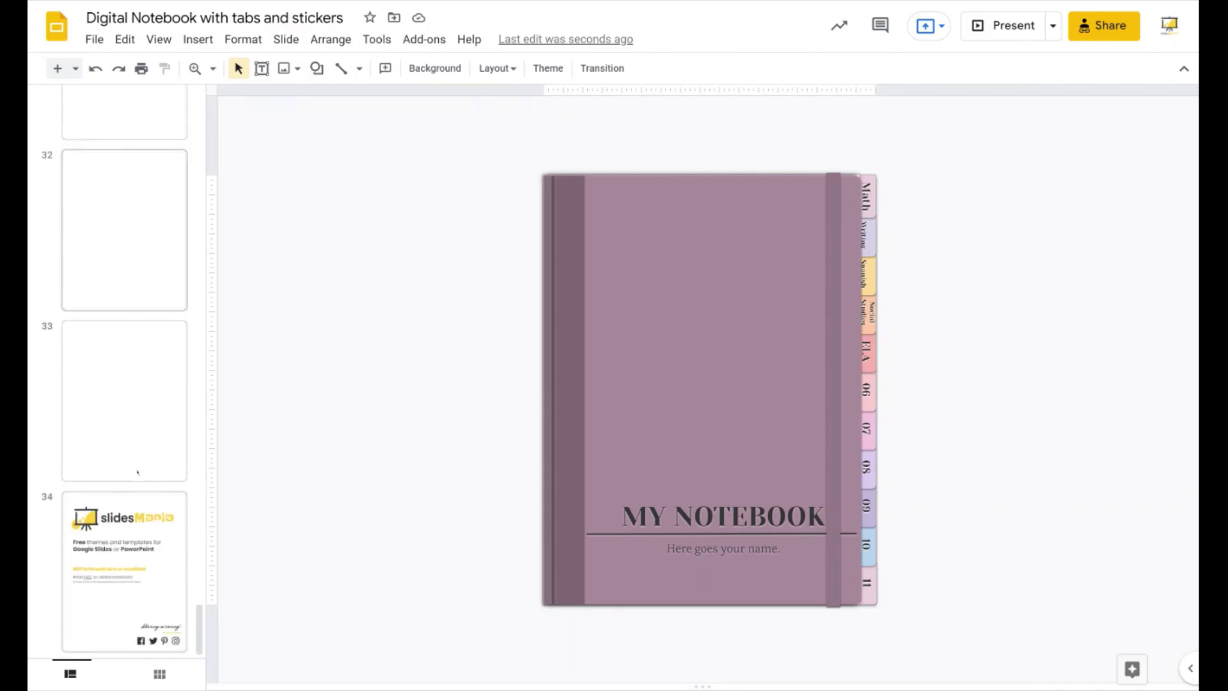
pyautogui.click(114, 294)
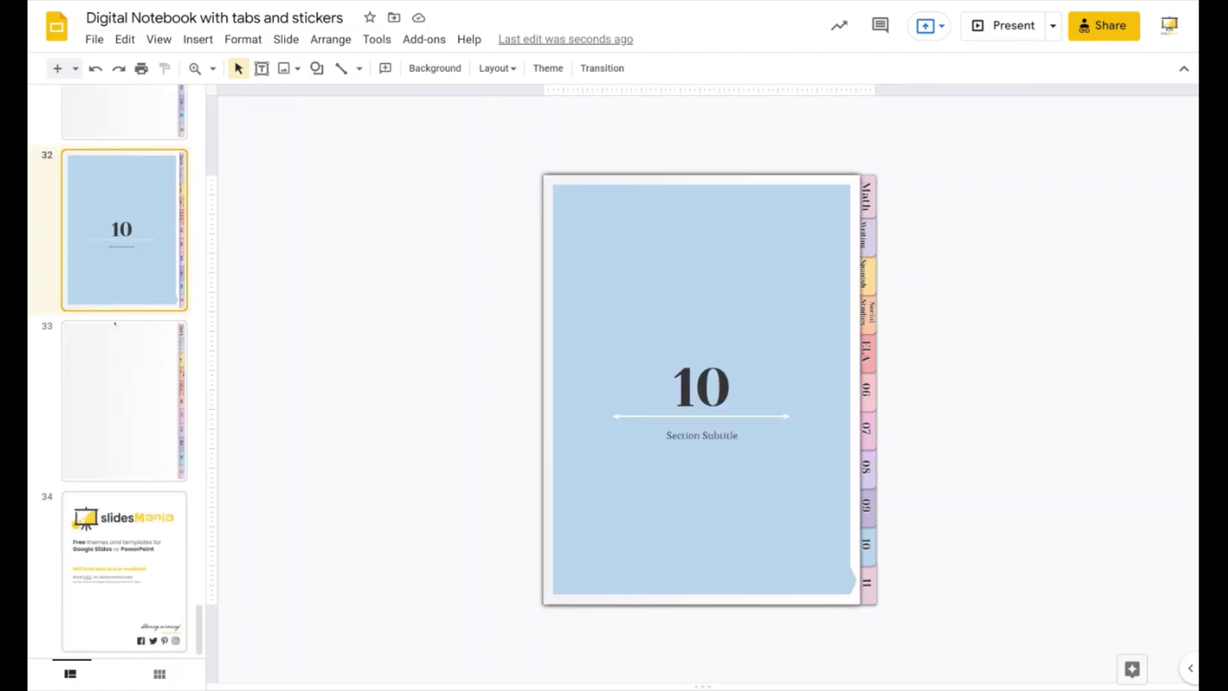
pyautogui.hotkey('ctrl', 'd')
pyautogui.moveTo(129, 385); pyautogui.dragTo(162, 553)
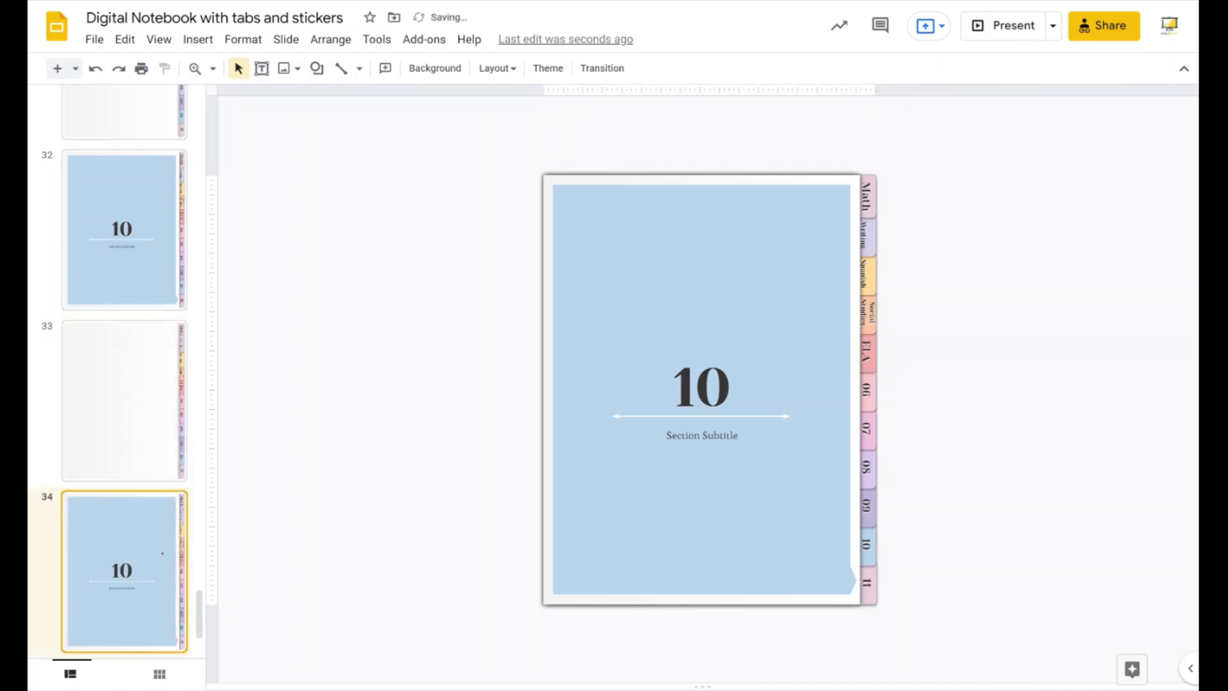
# Retitle the copy '11' and fill its background shape pink, then go back to the cover.
pyautogui.click(734, 391)
pyautogui.press('BackSpace')
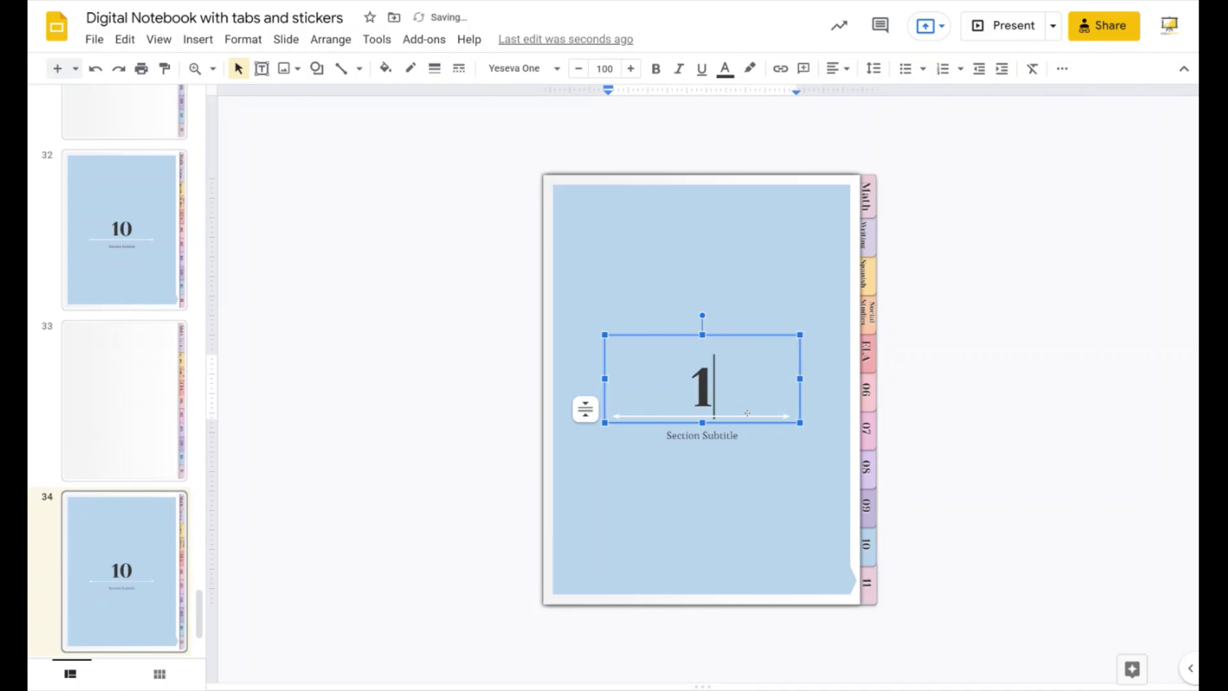
pyautogui.write('1')
pyautogui.click(744, 210)
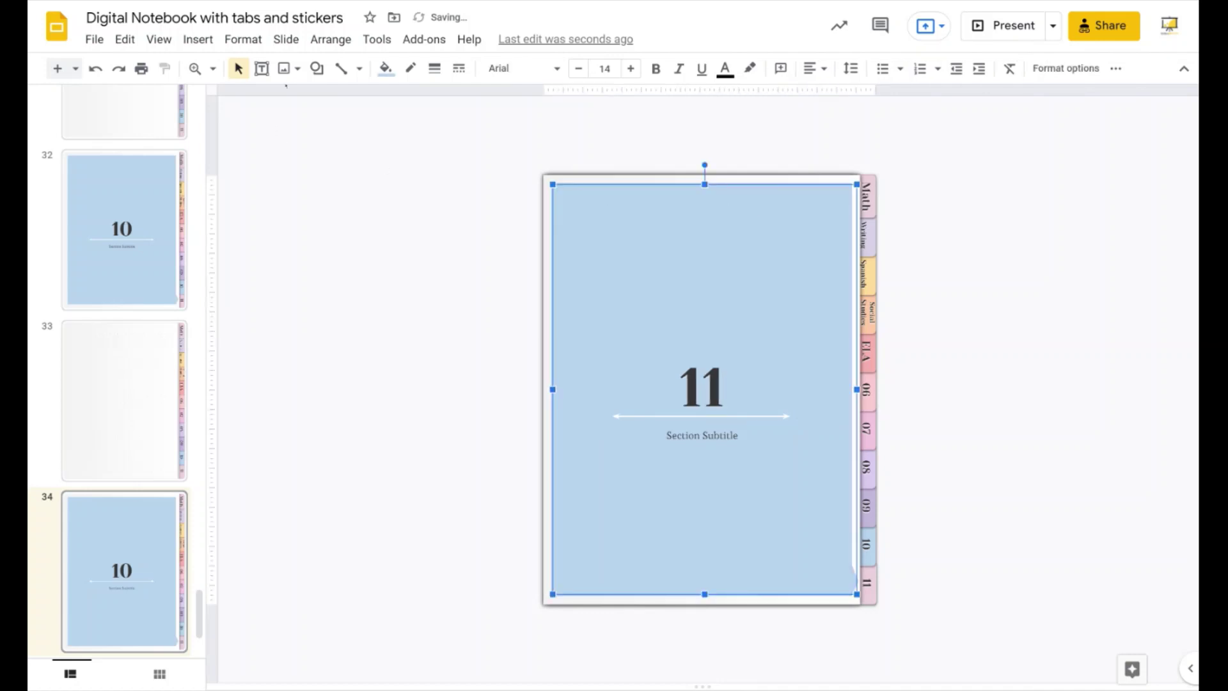
pyautogui.click(385, 69)
pyautogui.click(393, 152)
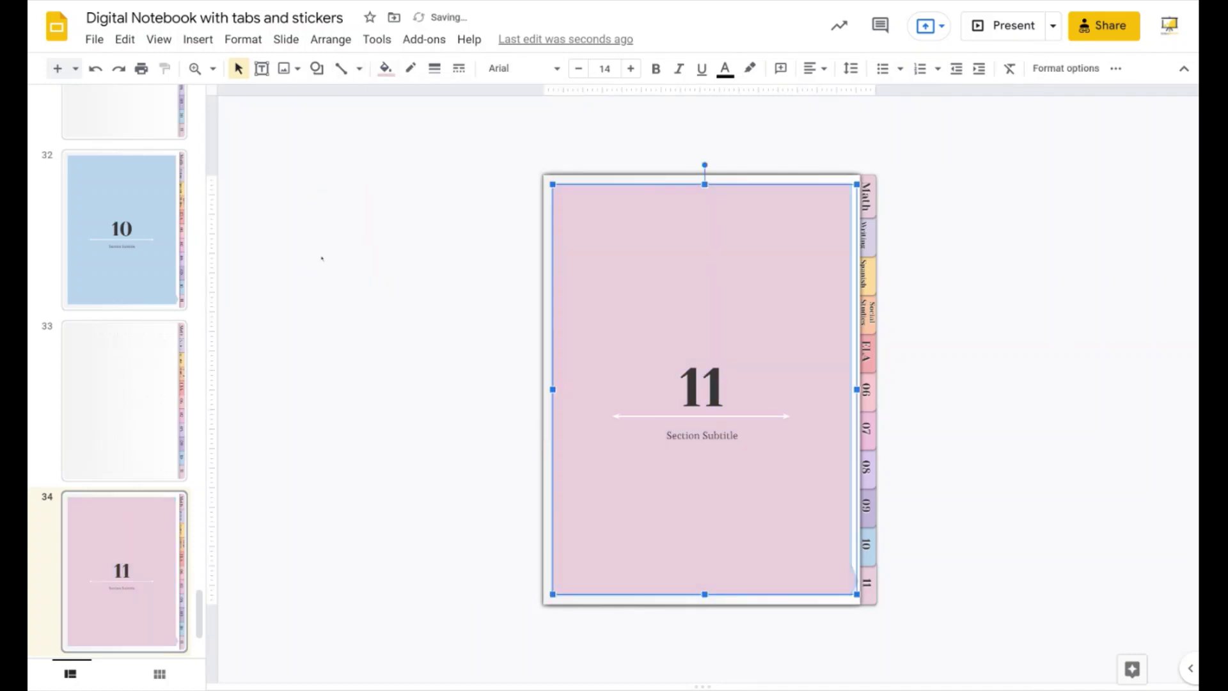
pyautogui.click(448, 314)
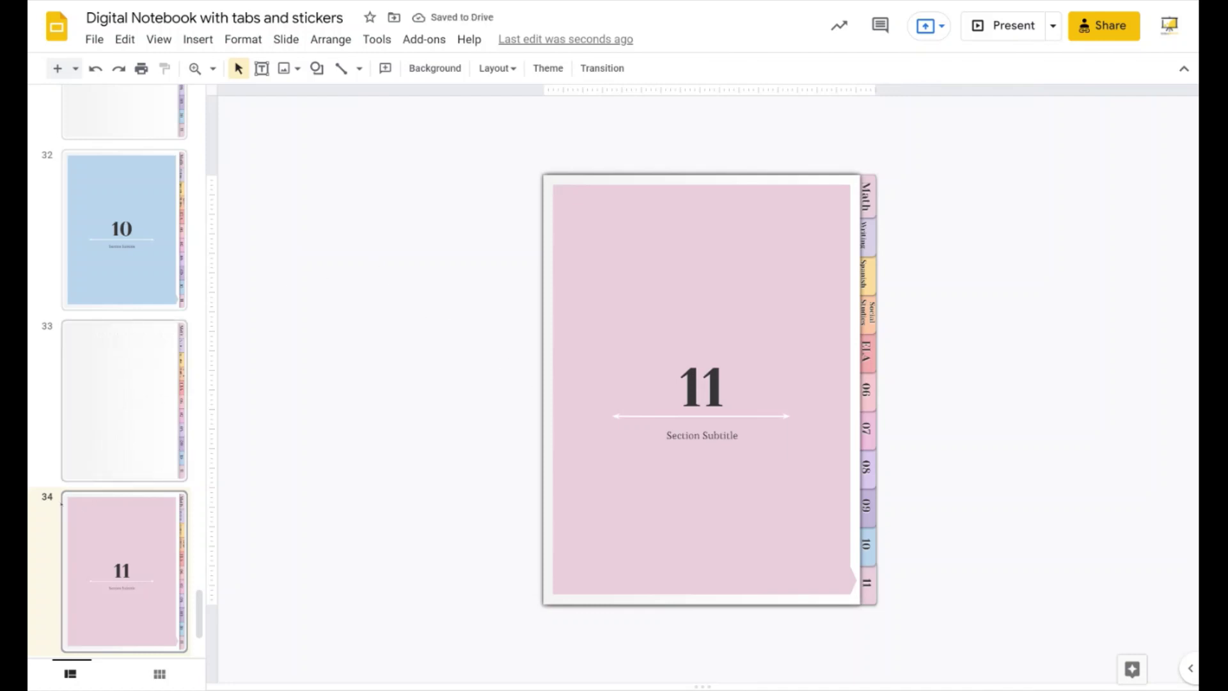
pyautogui.scroll(20, 97, 486)
pyautogui.scroll(20, 96, 487)
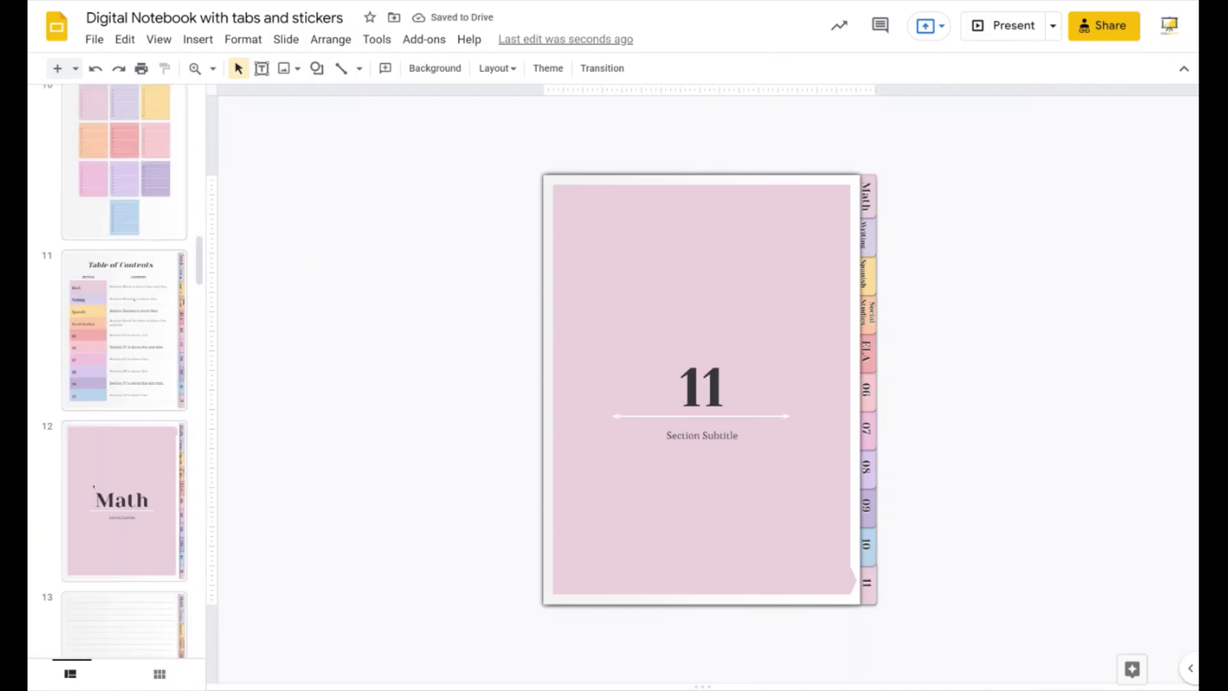
pyautogui.click(109, 231)
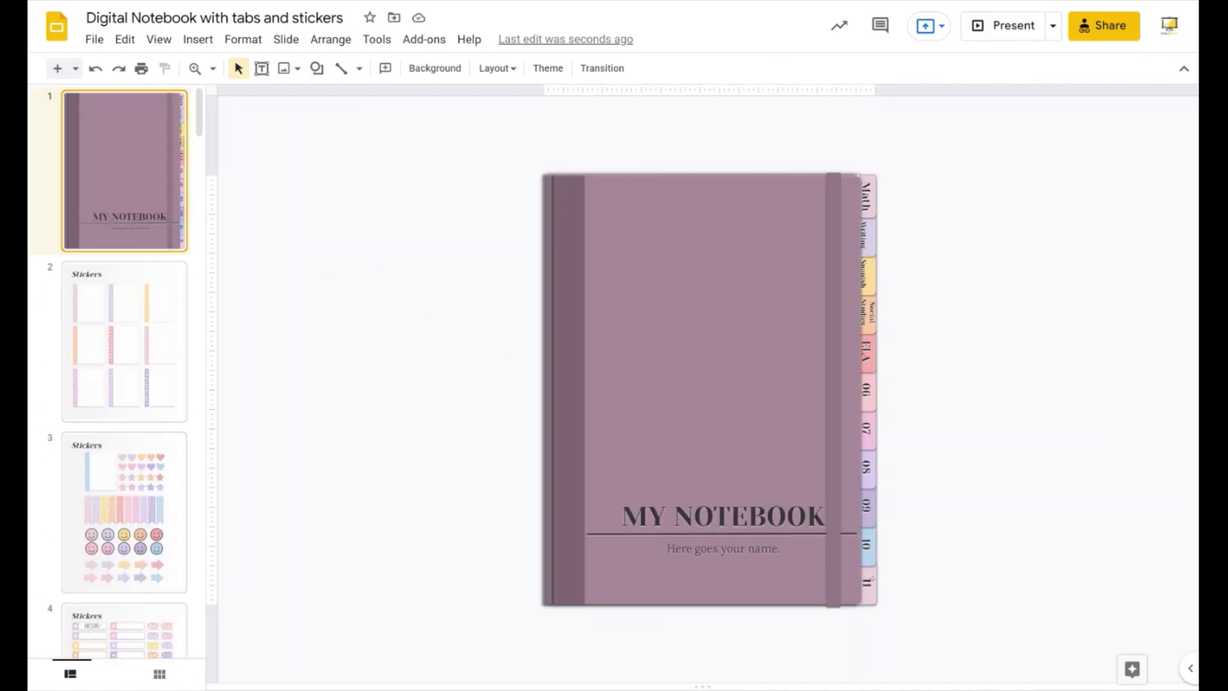
# Relink the cover's 11 tab to Slide 34: 11 and select the whole side tab stack.
pyautogui.click(872, 579)
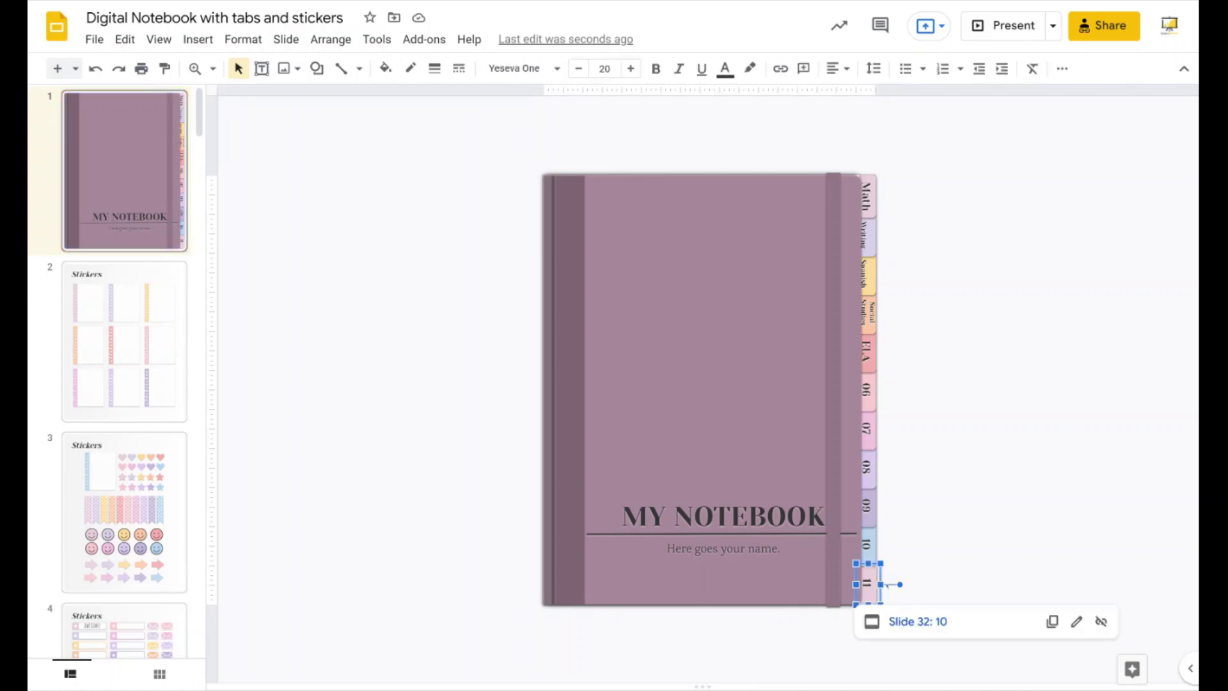
pyautogui.click(1077, 621)
pyautogui.write('slide 34')
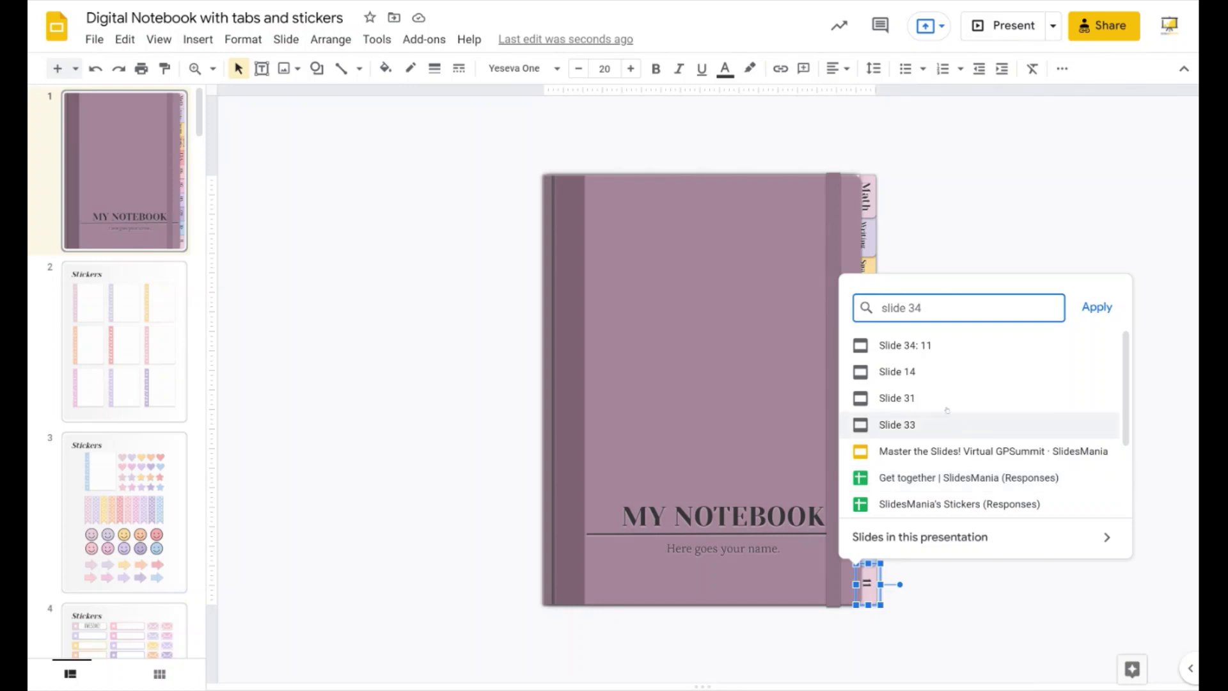
pyautogui.click(940, 349)
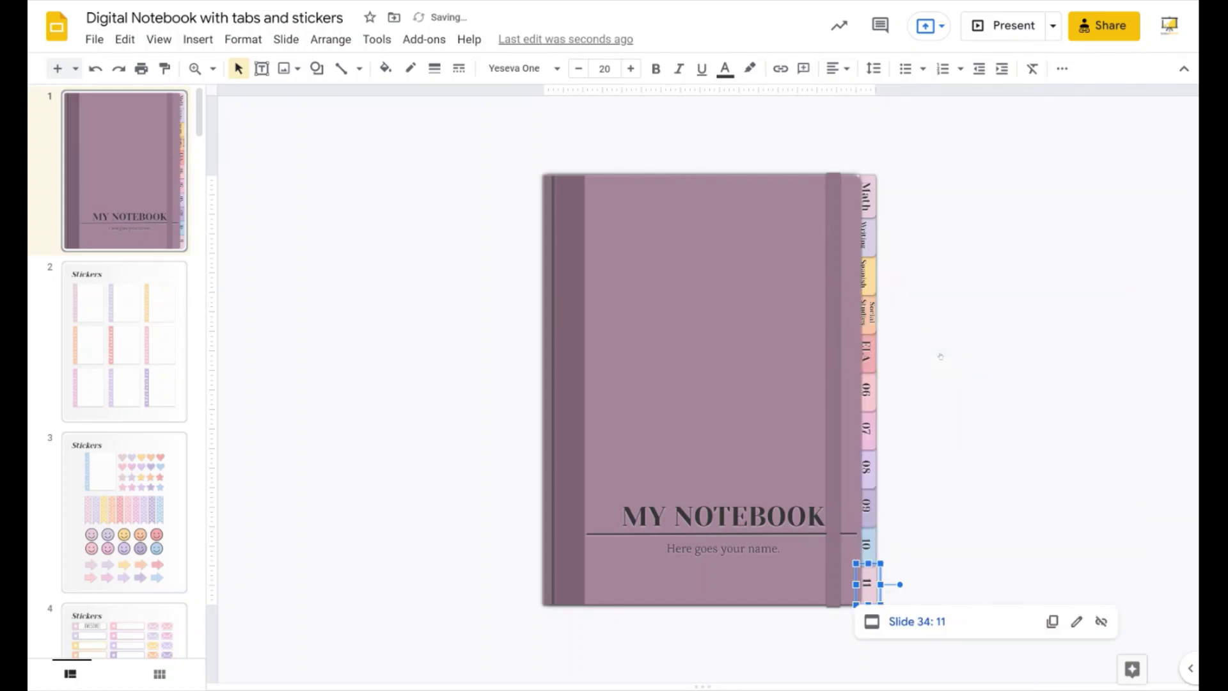
pyautogui.click(981, 493)
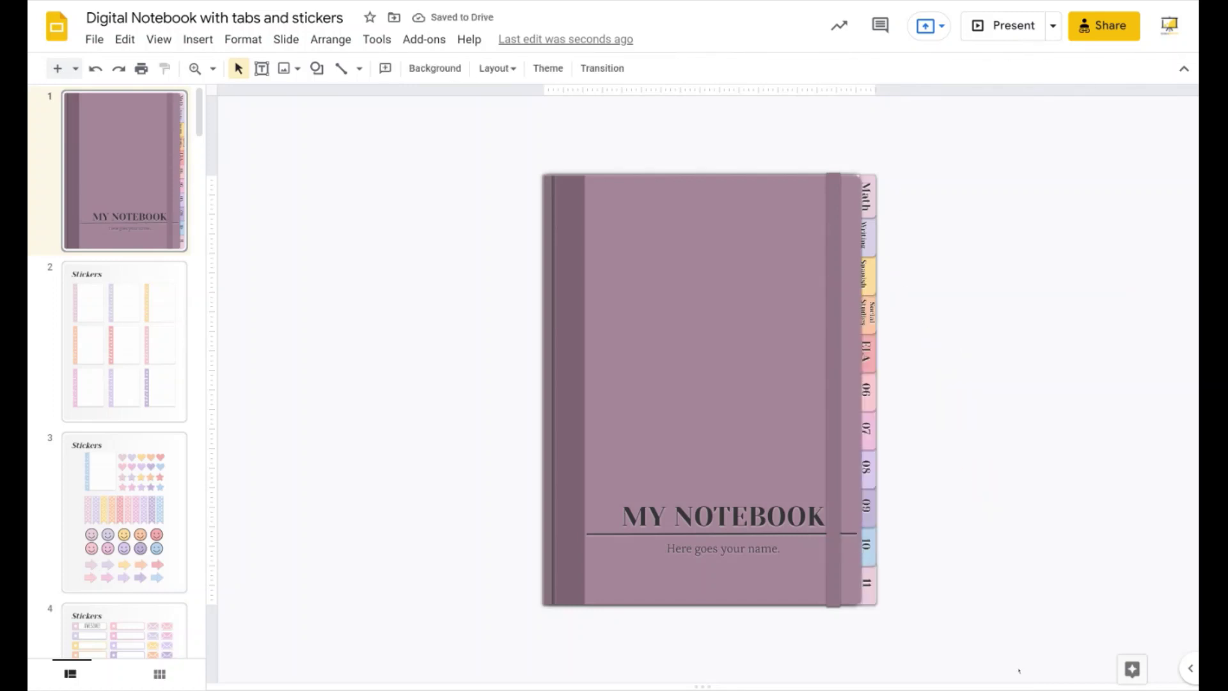
pyautogui.click(893, 628)
pyautogui.moveTo(899, 648); pyautogui.dragTo(862, 157)
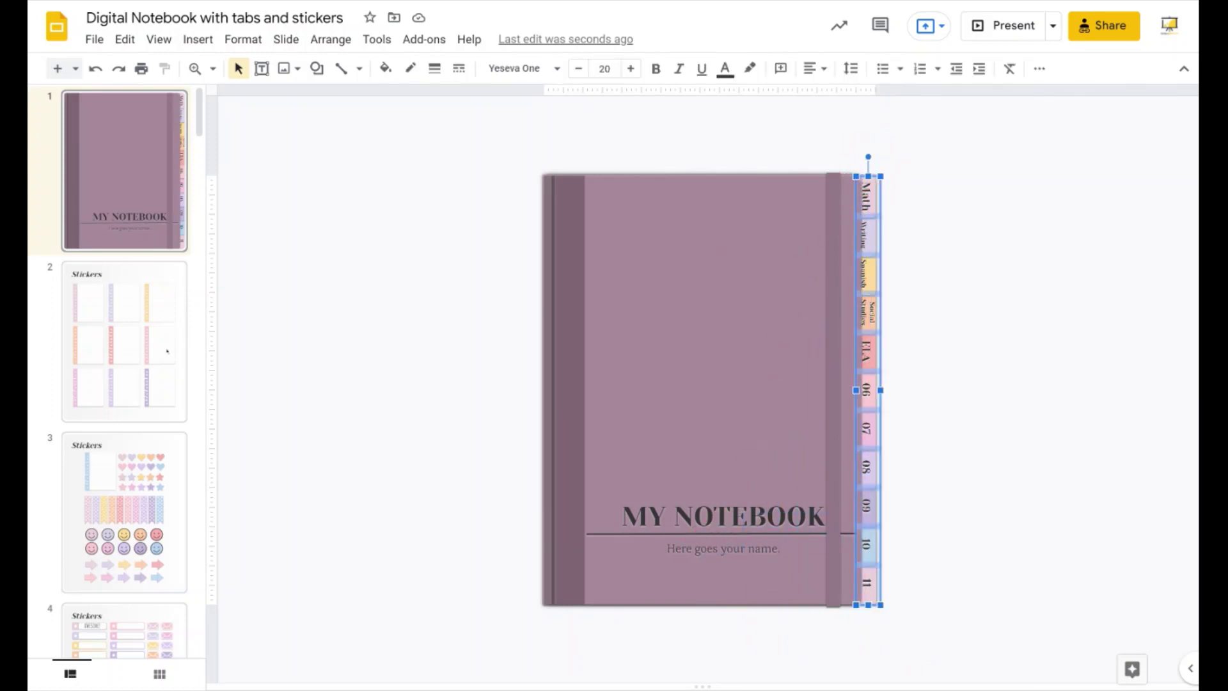
# Open the Table of Contents slide and check where its 11 tab links.
pyautogui.scroll(-10, 167, 350)
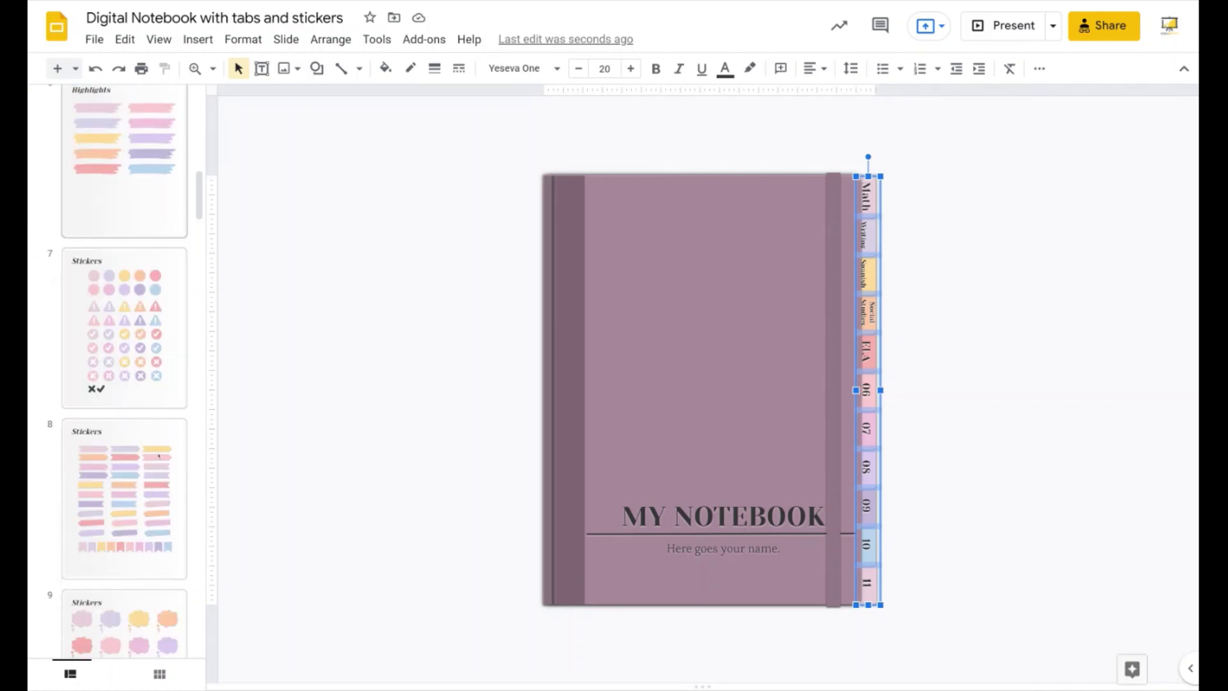
pyautogui.scroll(-3, 159, 456)
pyautogui.scroll(-4, 159, 460)
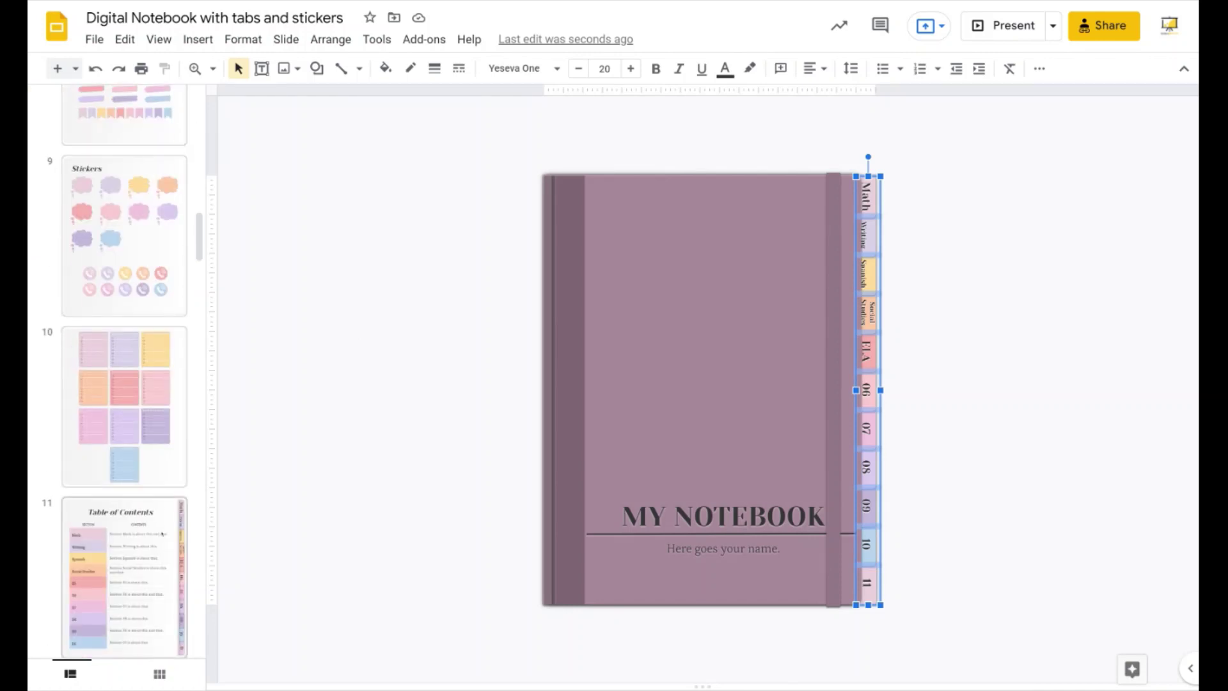
pyautogui.click(124, 557)
pyautogui.click(876, 582)
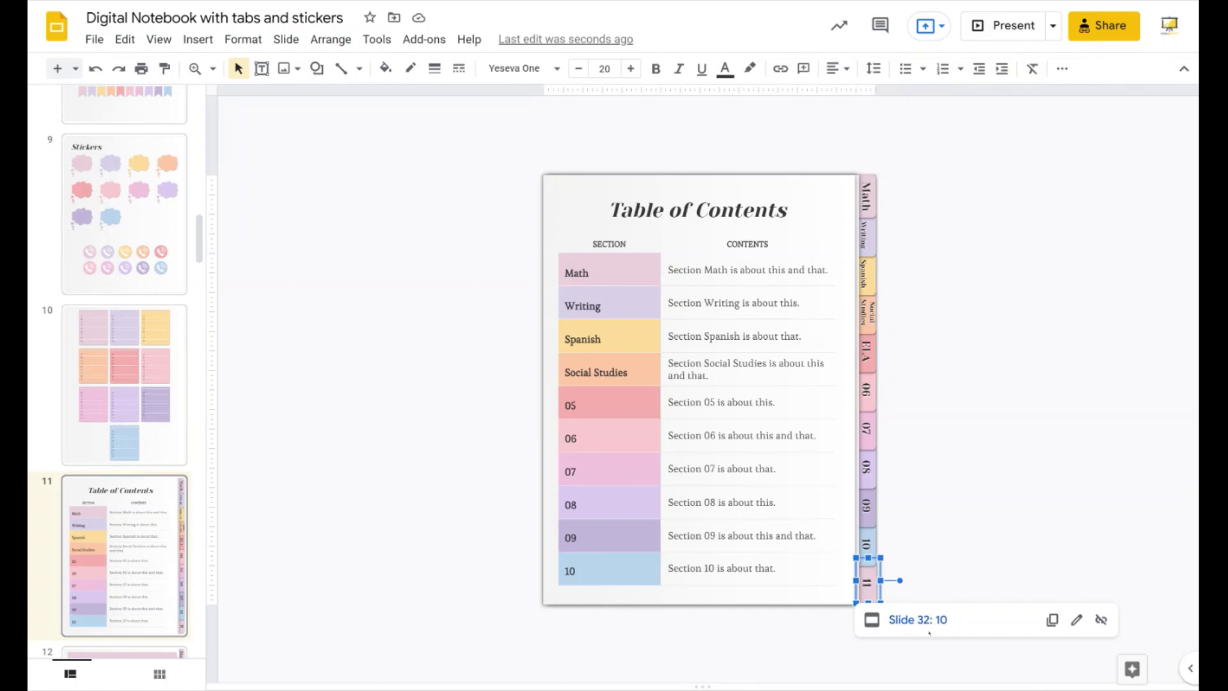
pyautogui.click(927, 549)
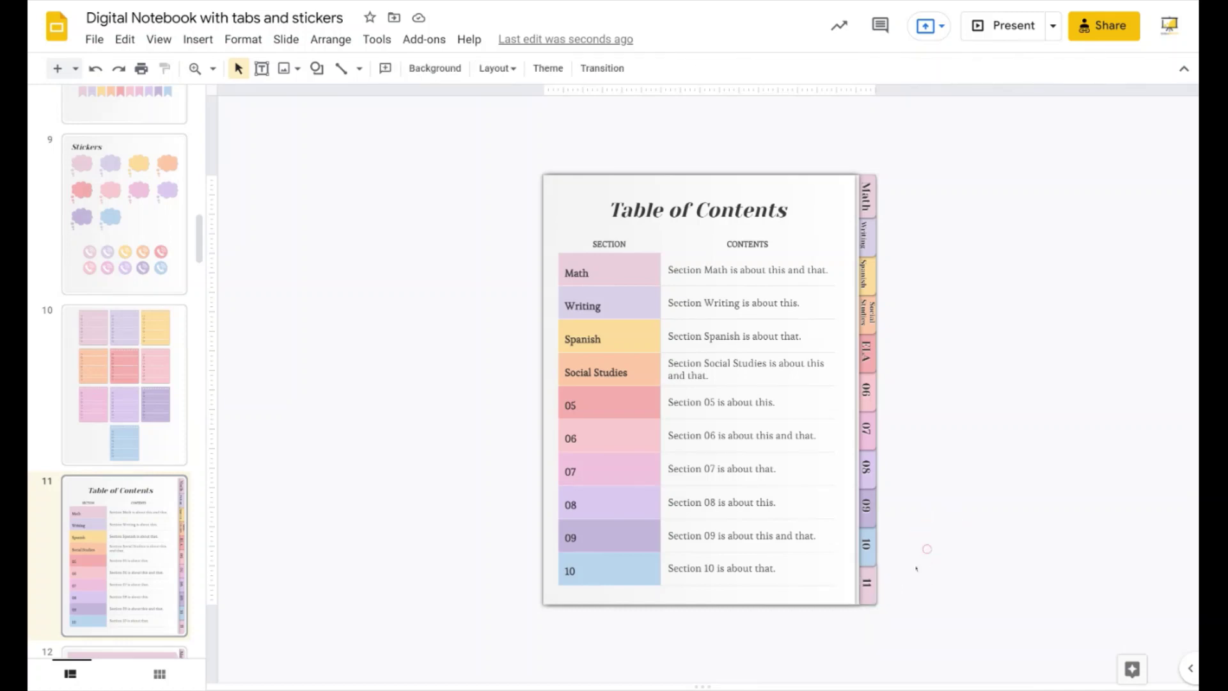
# Update the Table of Contents tab stack so tab 11 links to Slide 34: 11.
pyautogui.moveTo(894, 627); pyautogui.dragTo(876, 159)
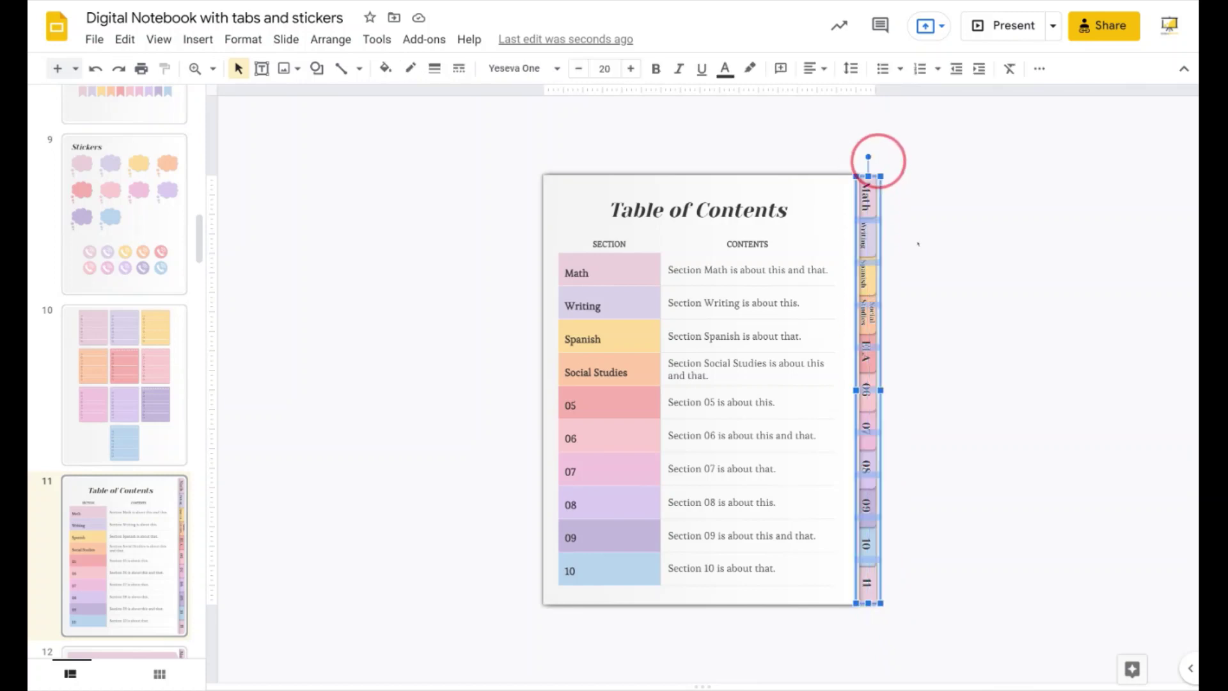
pyautogui.click(919, 243)
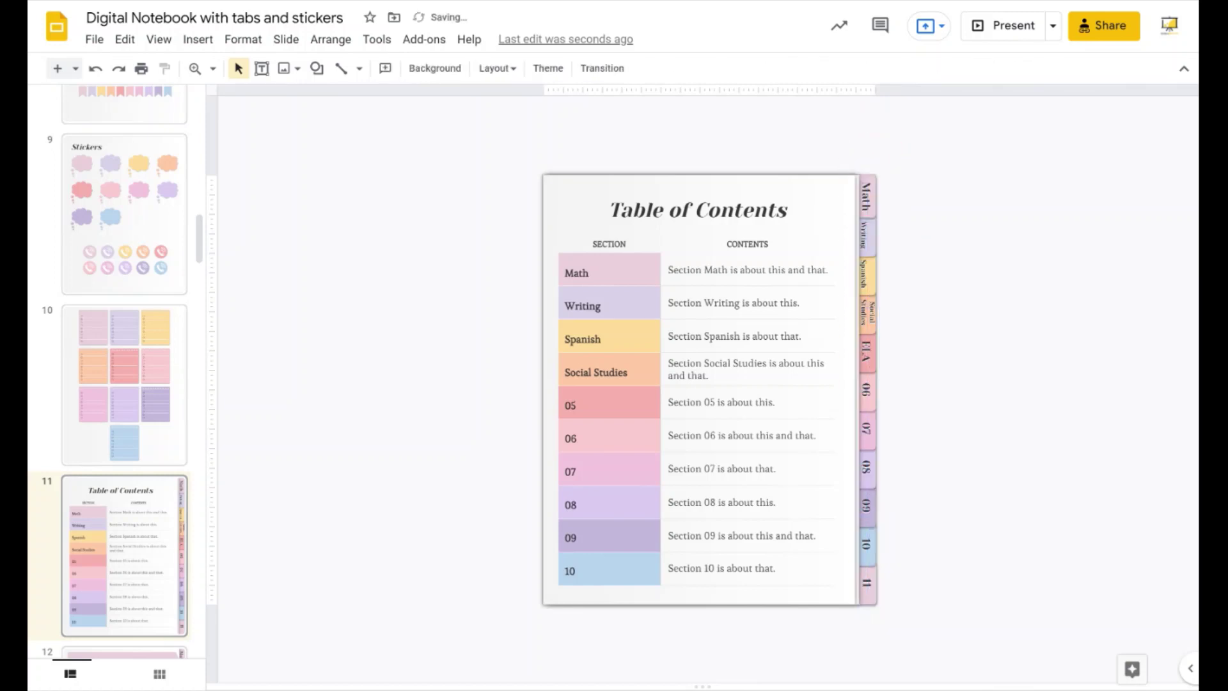
pyautogui.click(867, 448)
pyautogui.click(971, 411)
pyautogui.click(878, 573)
pyautogui.click(917, 557)
pyautogui.scroll(-1, 773, 526)
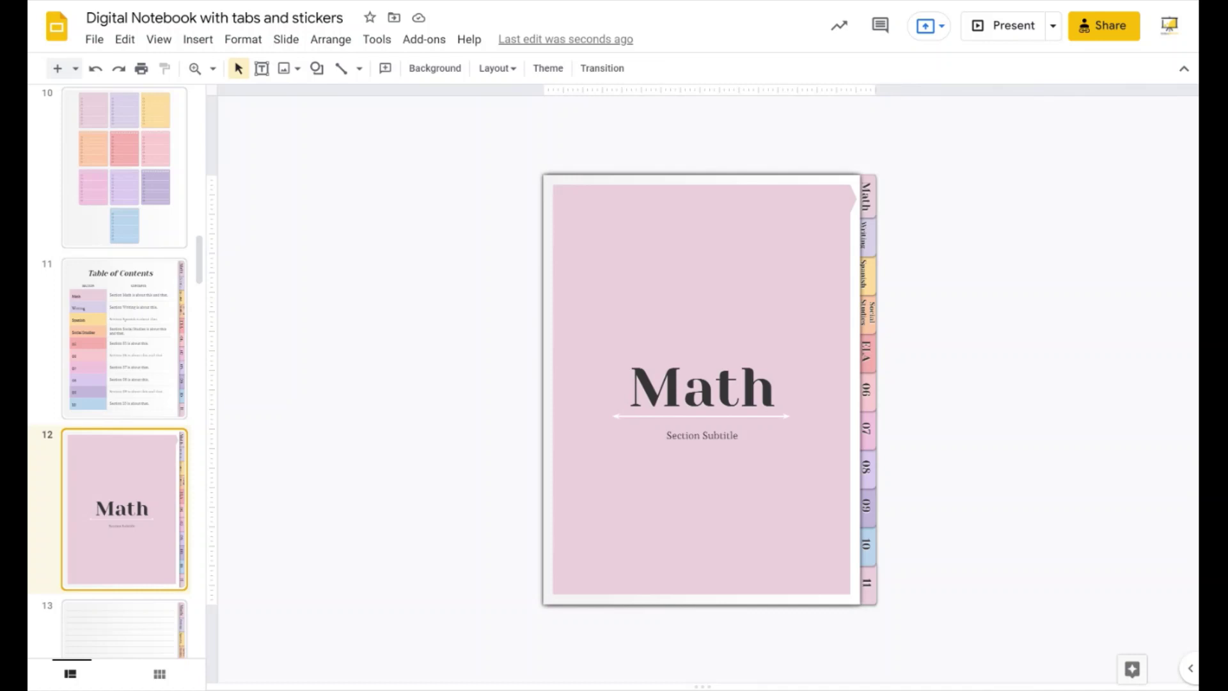
# Replace the Math page's side tab stack with the updated tabs.
pyautogui.moveTo(922, 621); pyautogui.dragTo(867, 179)
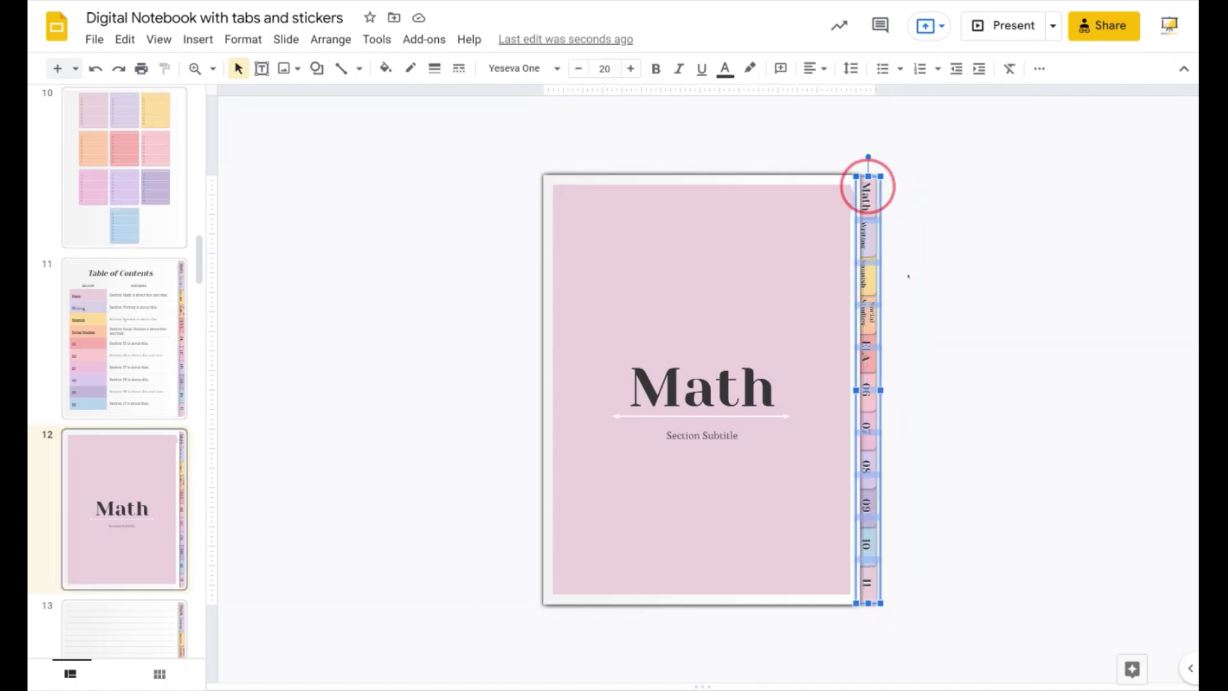
pyautogui.click(939, 342)
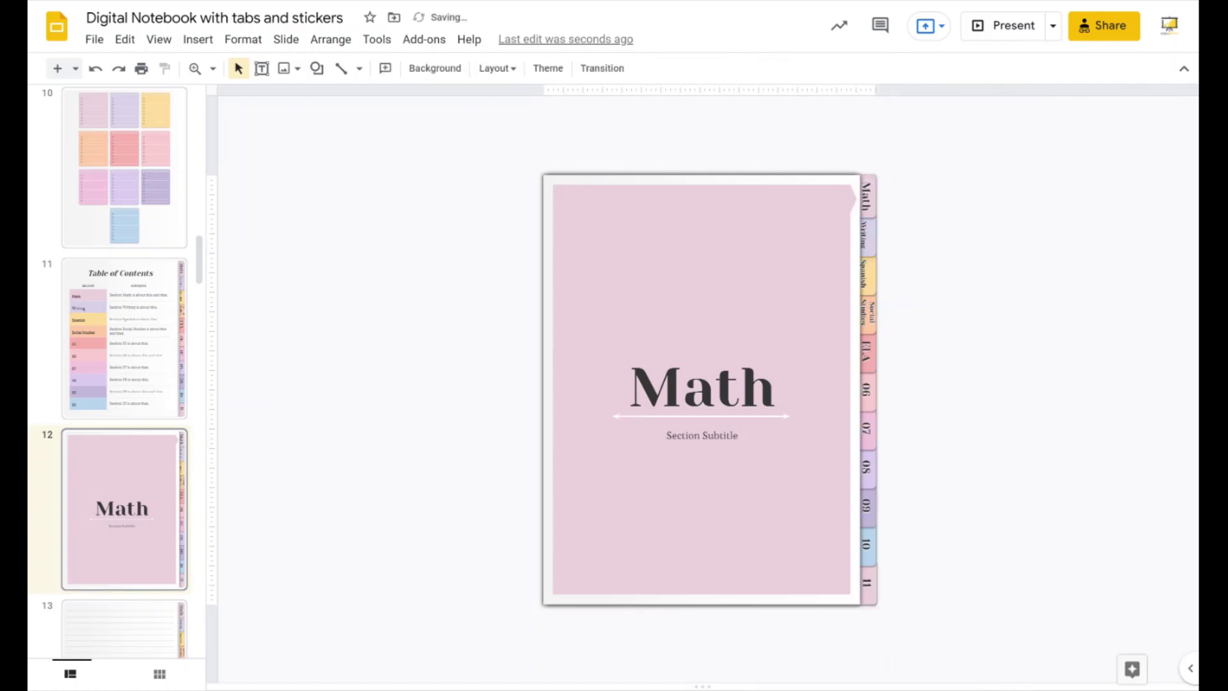
pyautogui.hotkey('ctrl', 'z')
pyautogui.scroll(-3, 128, 384)
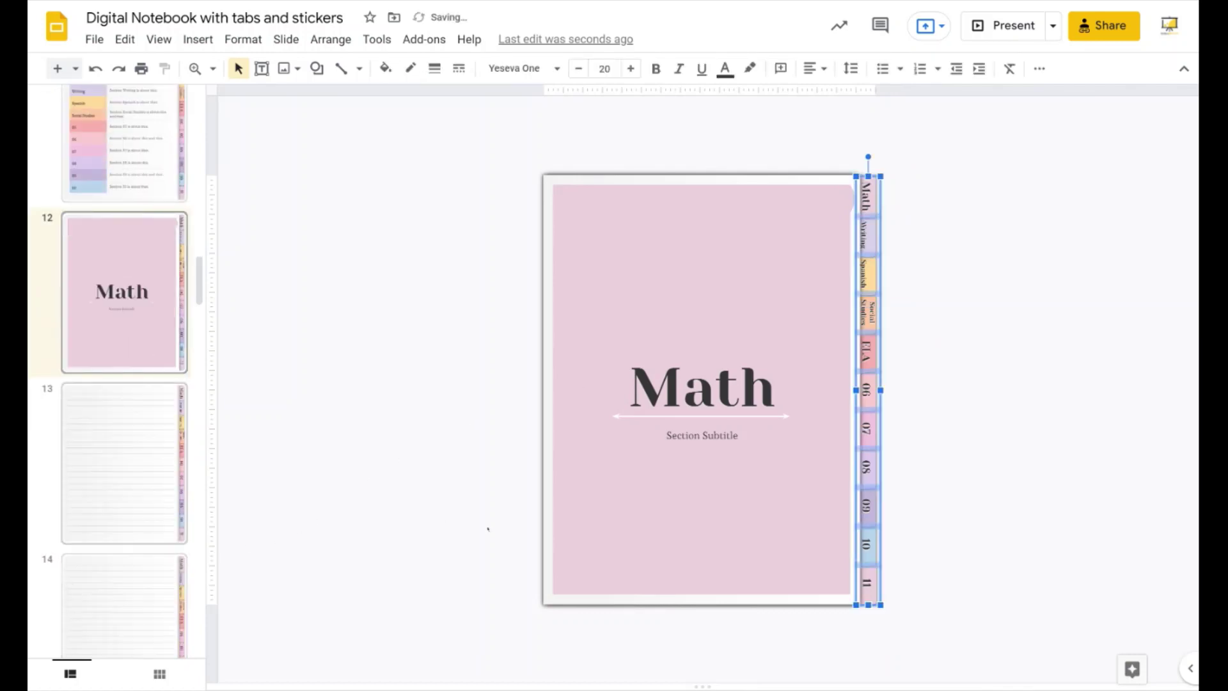
# Update the tab stack on the lined page after Math, then return to the cover.
pyautogui.click(125, 464)
pyautogui.moveTo(895, 614); pyautogui.dragTo(869, 160)
pyautogui.click(853, 400)
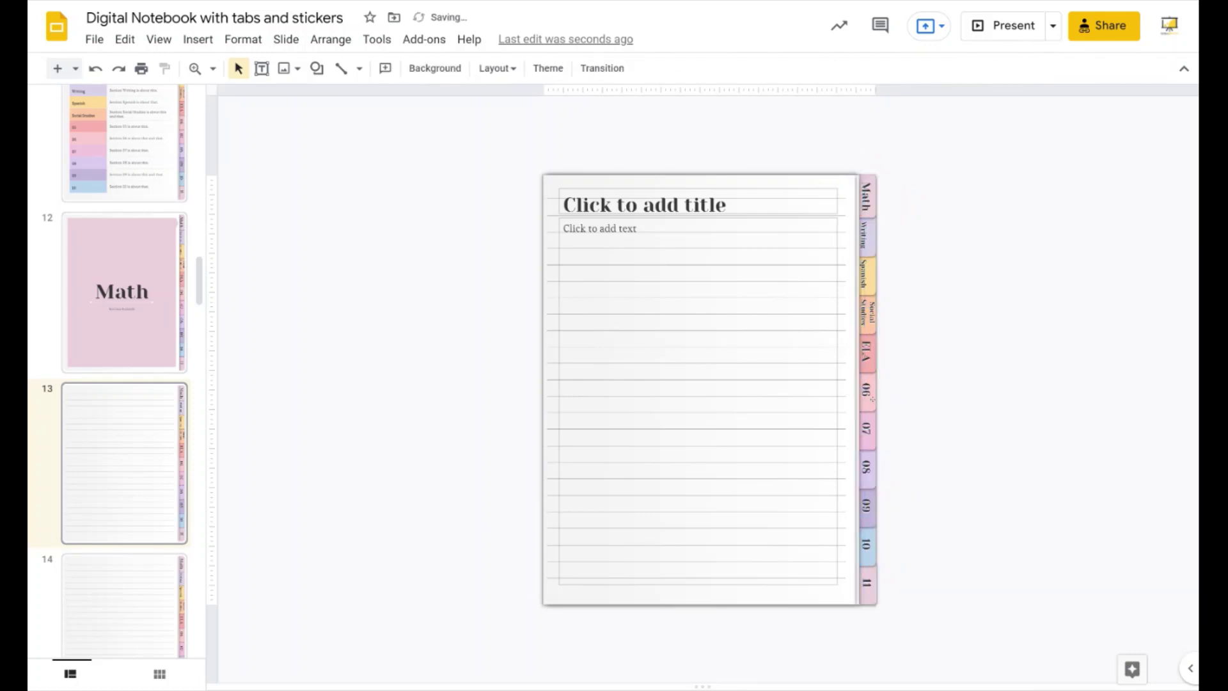
pyautogui.click(873, 399)
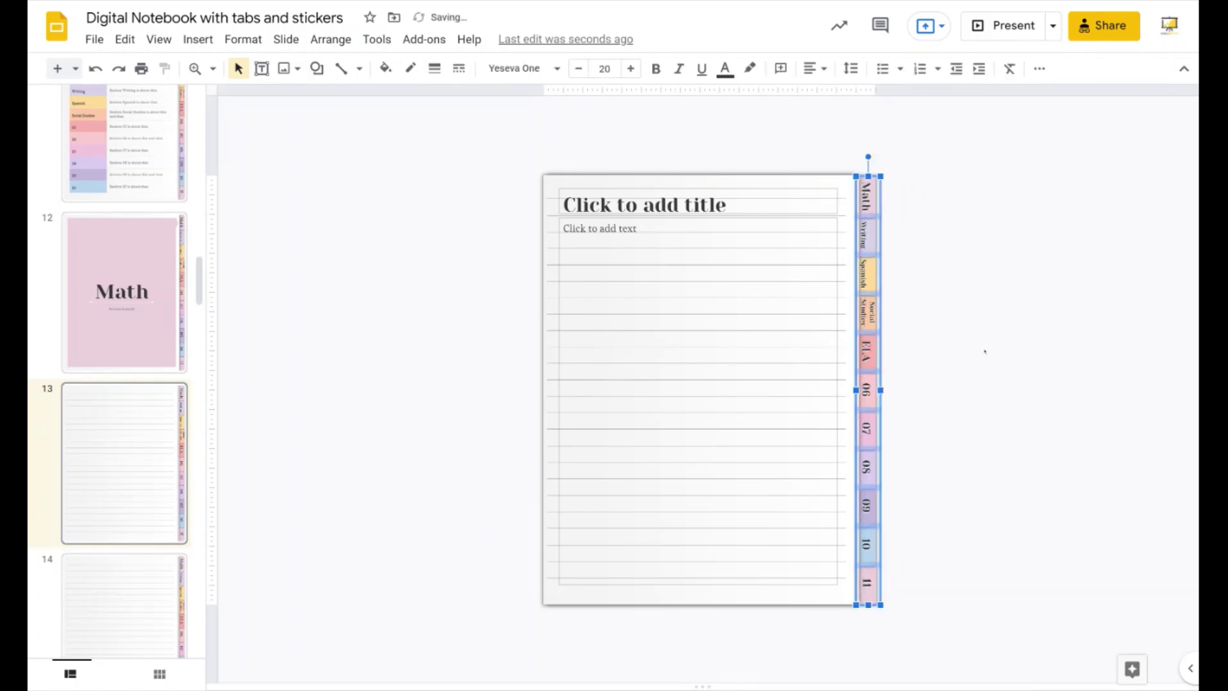
pyautogui.click(983, 349)
pyautogui.scroll(20, 143, 370)
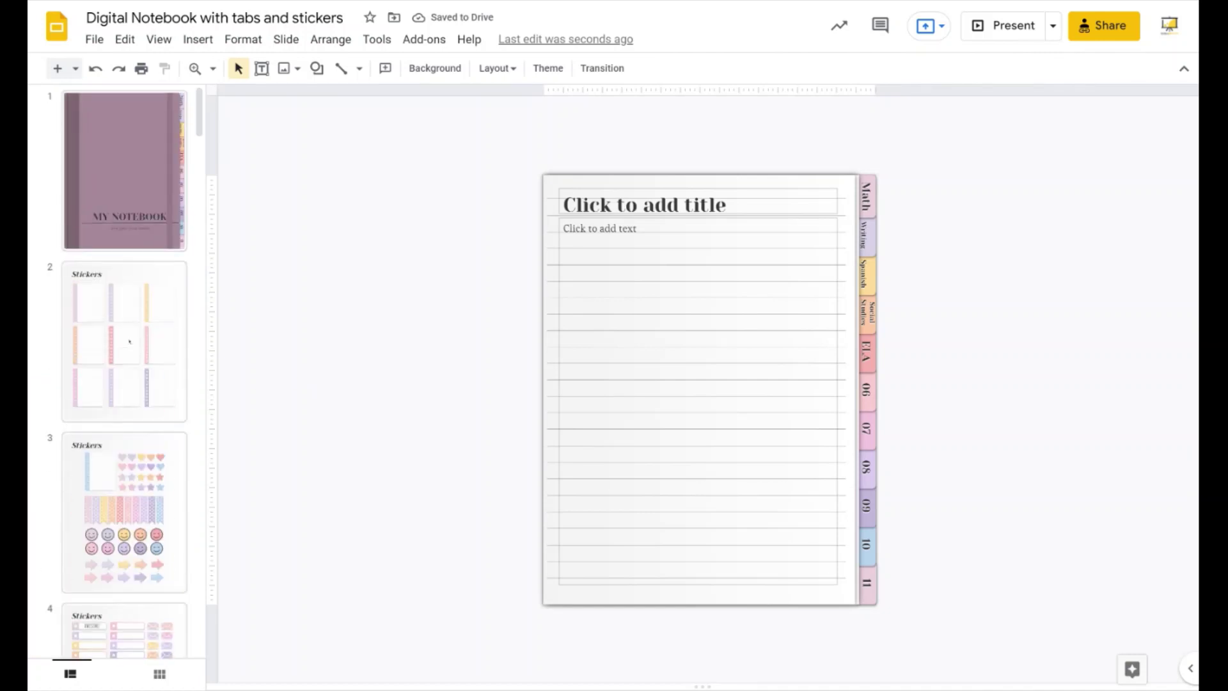
pyautogui.click(147, 204)
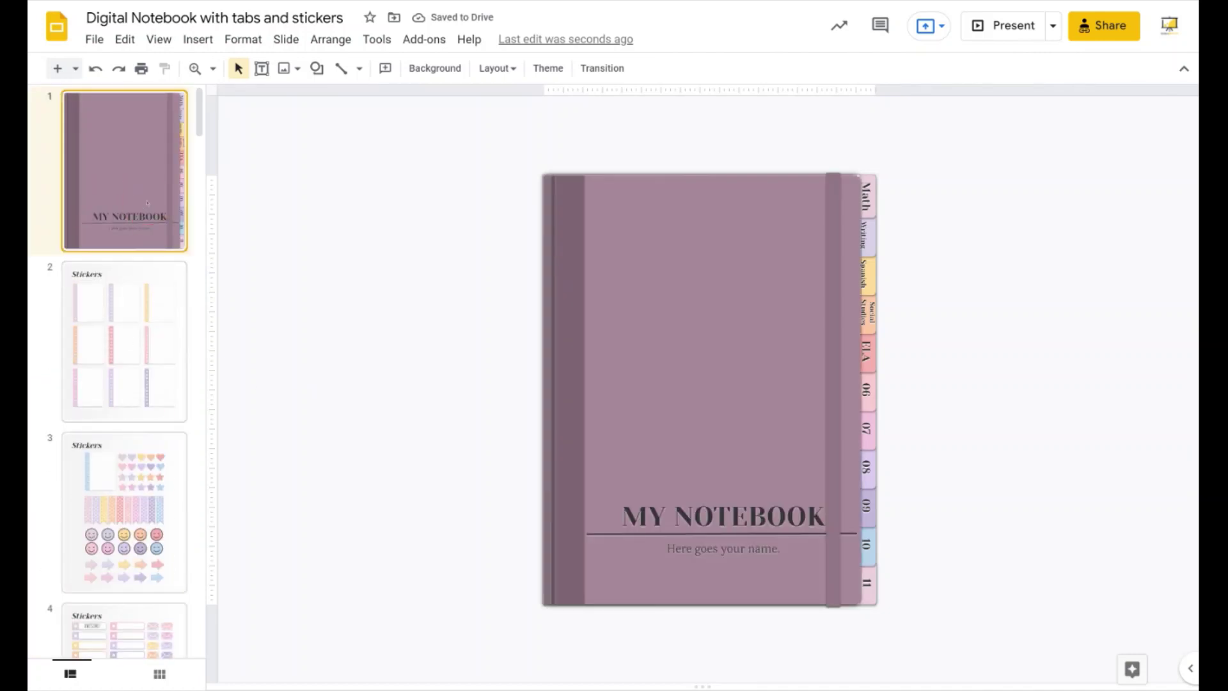
# Review sticker slides 2, 3 and 4, ending on the labels, speech bubbles and washi strips sheet.
pyautogui.click(143, 423)
pyautogui.click(160, 456)
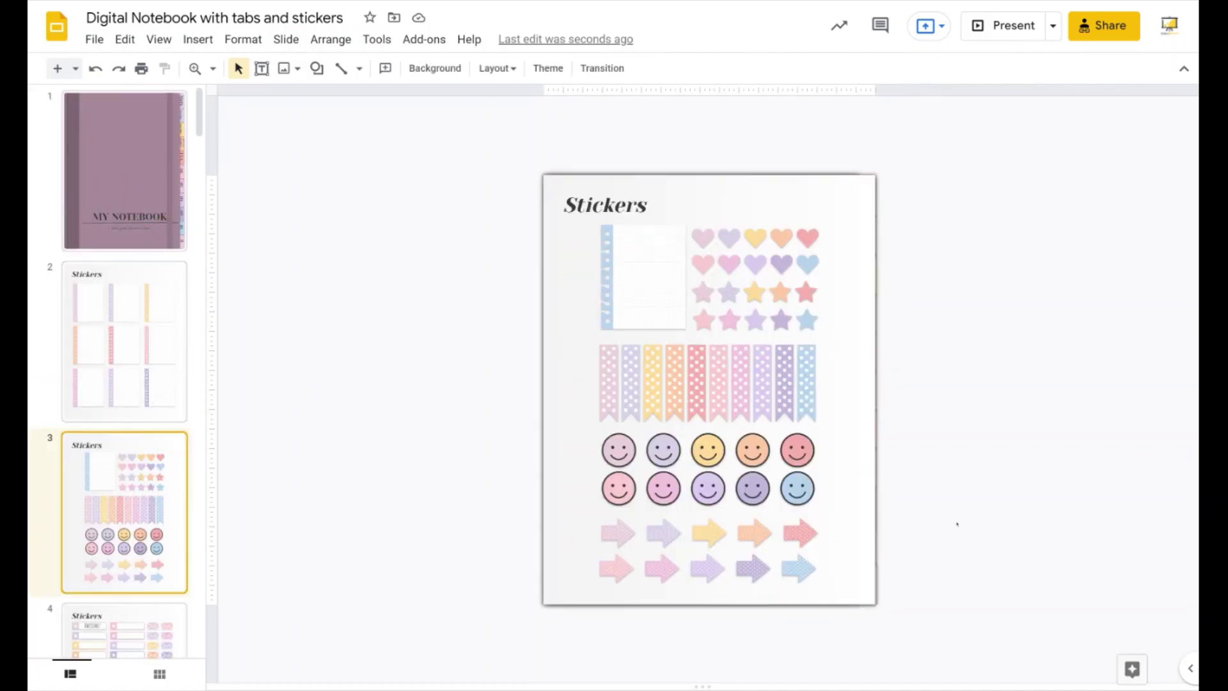
pyautogui.click(807, 382)
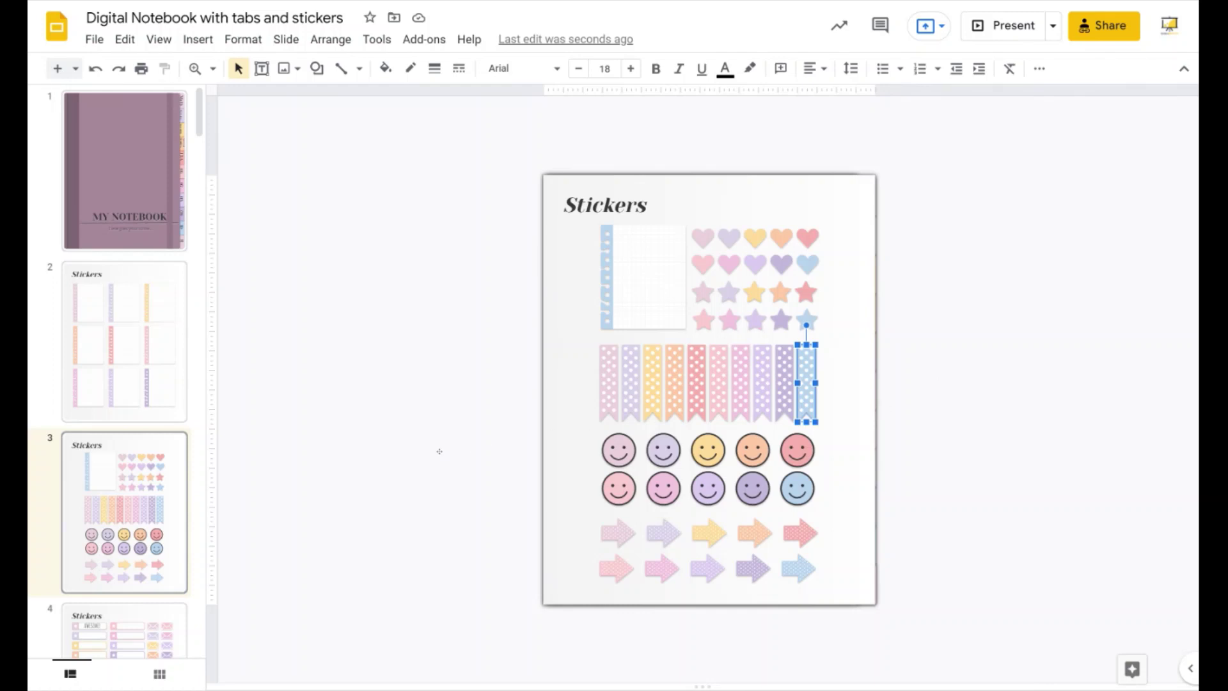
pyautogui.scroll(-3, 124, 384)
pyautogui.click(154, 505)
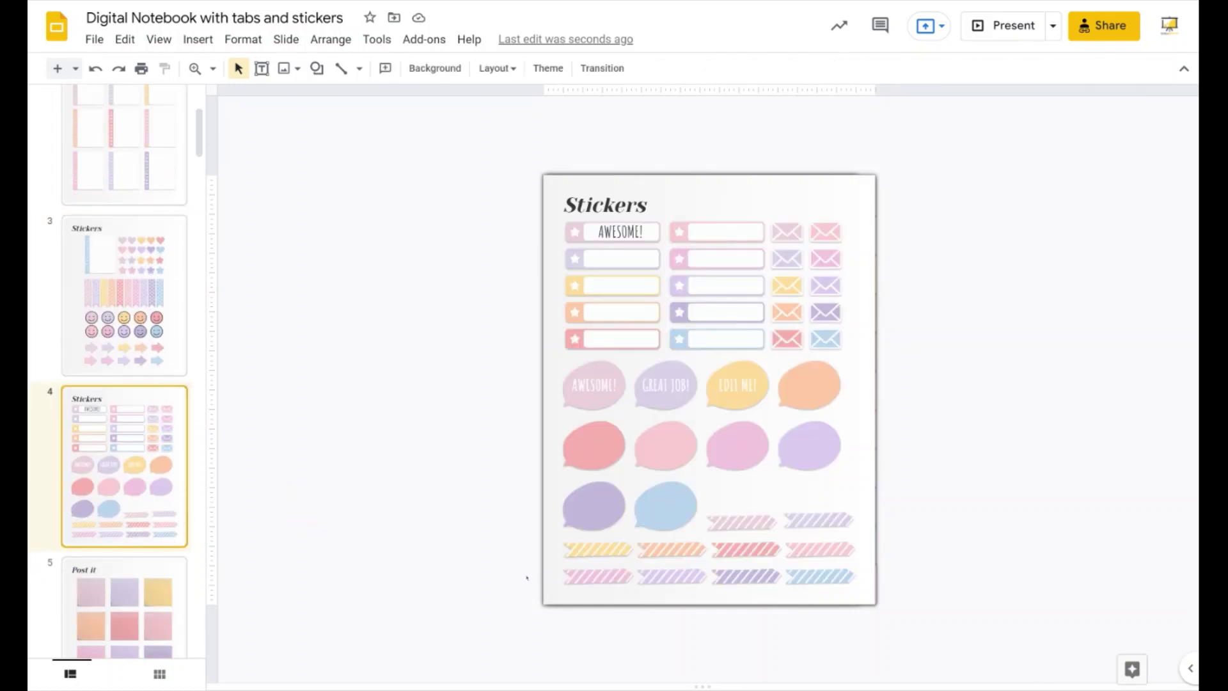